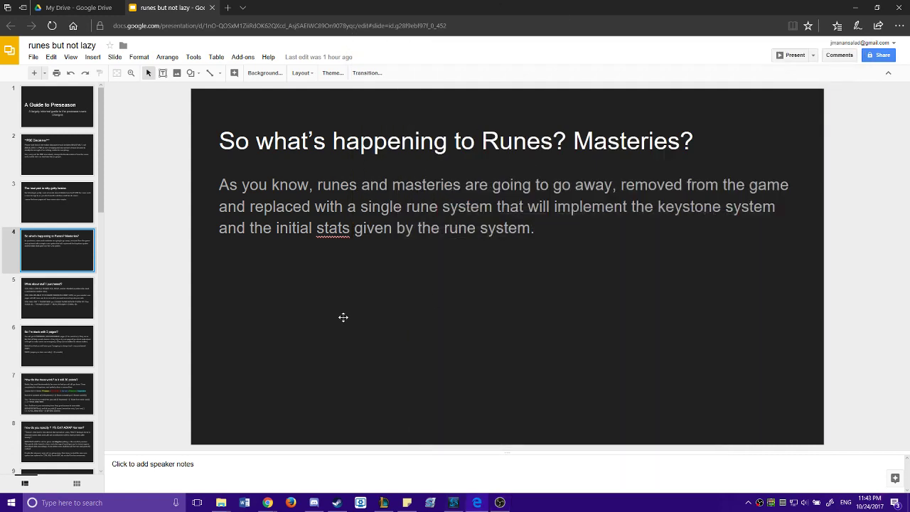
Step: Step from the title slide through the opening slides to slide 5, 'What about stuff I purchased?'
click(93, 113)
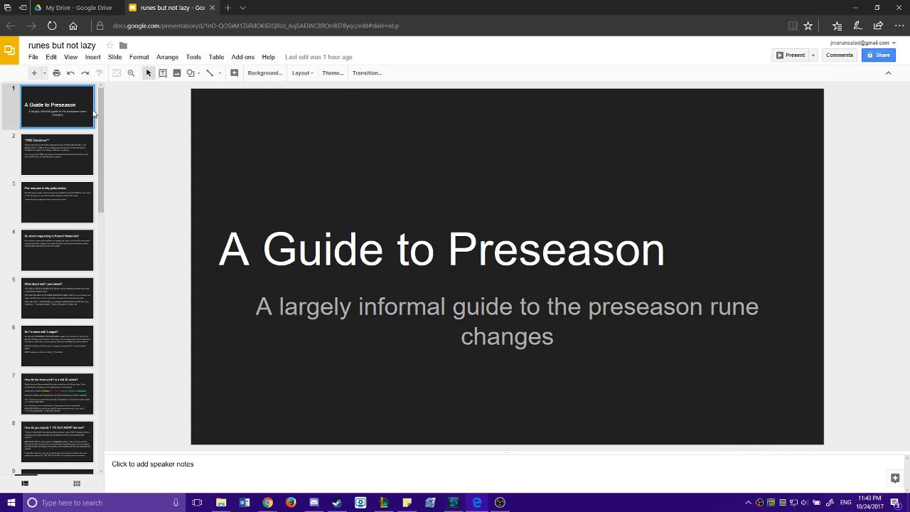
key(Down)
key(Down)
key(Up)
key(Up)
key(Down)
key(Down)
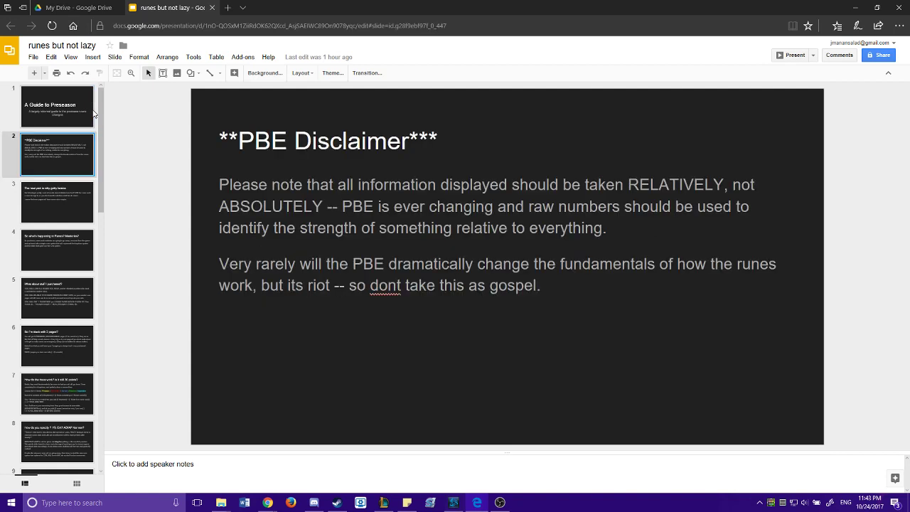
key(Down)
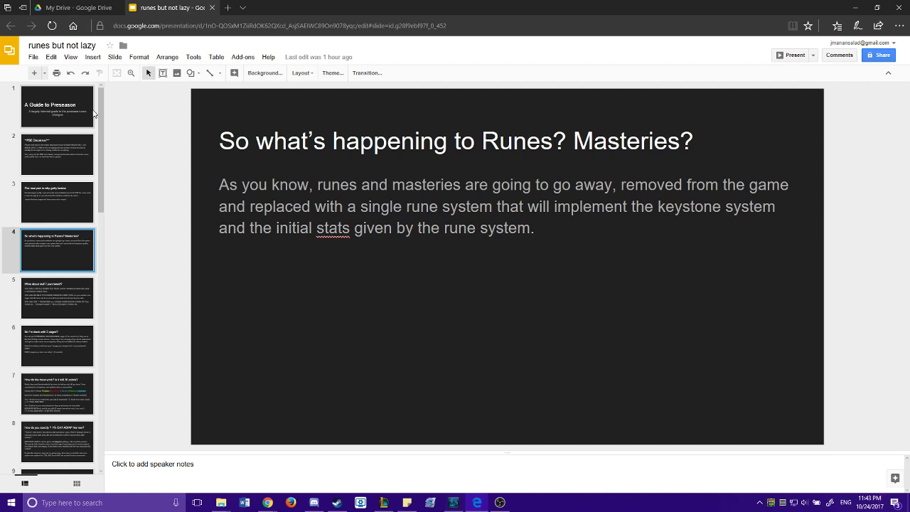
key(Down)
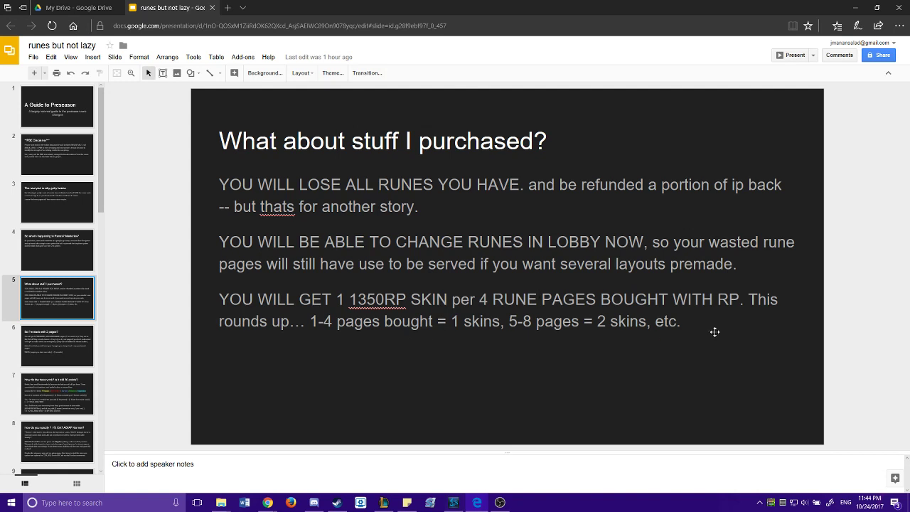
Step: Undo the accidental drag so slide 5's body text box returns to its original position
drag(731, 331, 340, 307)
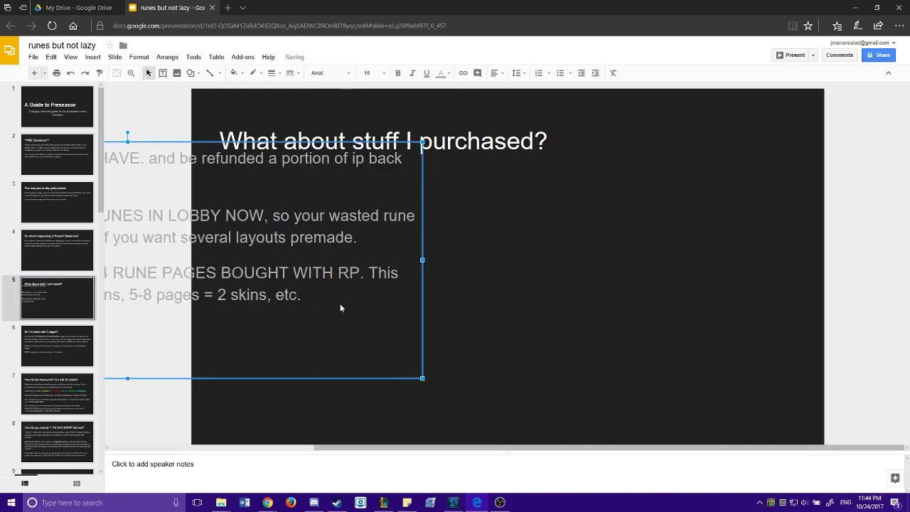
key(ctrl+z)
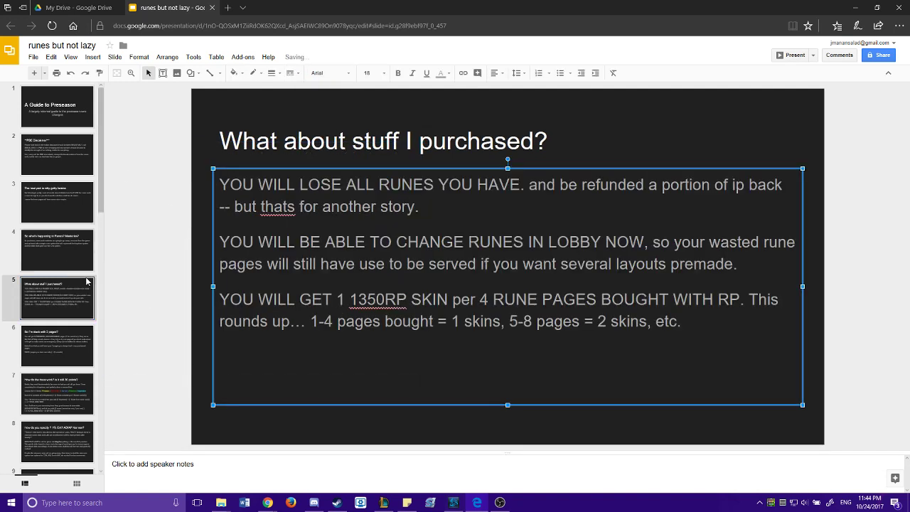
key(Right)
key(Right)
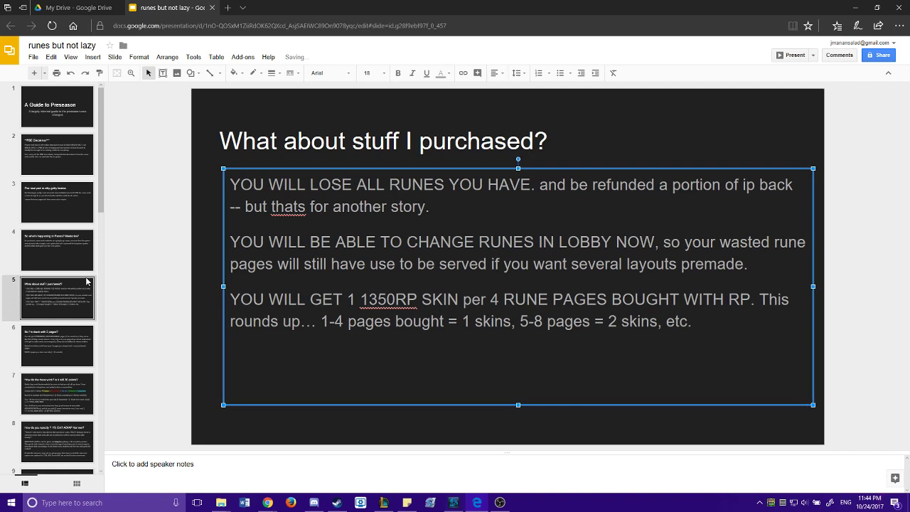
key(Left)
key(Left)
Step: Deselect the title and advance to slide 6, 'So I'm stuck with 2 pages?'
click(676, 124)
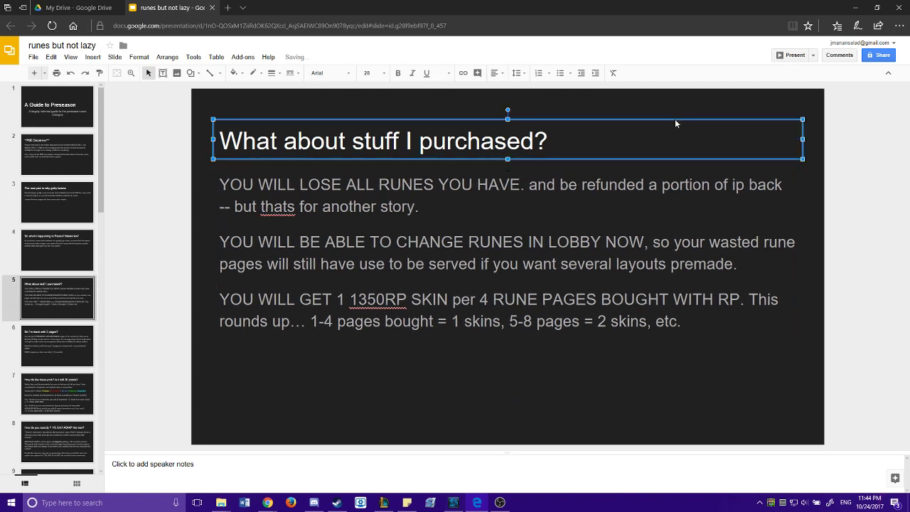
click(665, 109)
key(Page_Down)
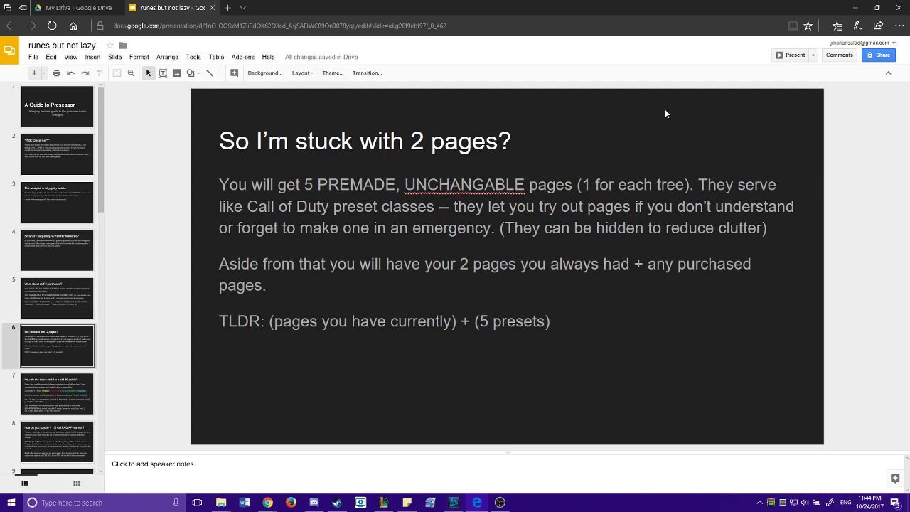
Step: Advance to slide 7, 'How do the trees work? is it still 30 points?'
key(Down)
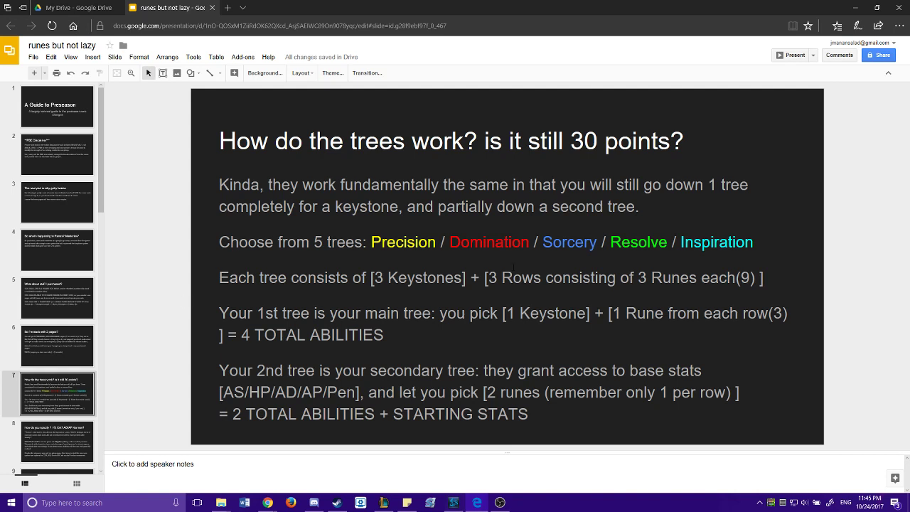
Step: Advance to slide 8, 'How do you specify ? 1% Crit? AD/AP Kennen?'
key(Down)
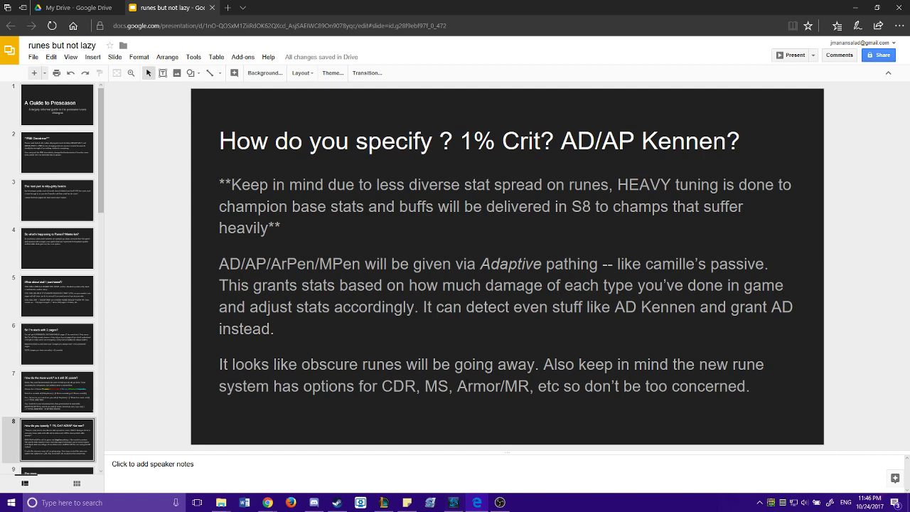
Step: Advance past 'The trees' to slide 10, the Precision (+14% AS) ADC/Fighter Tree
key(Down)
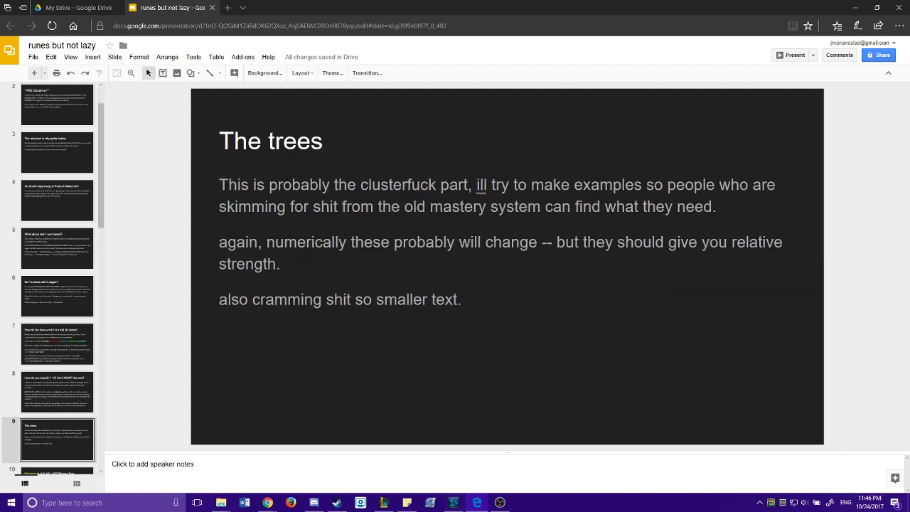
key(Down)
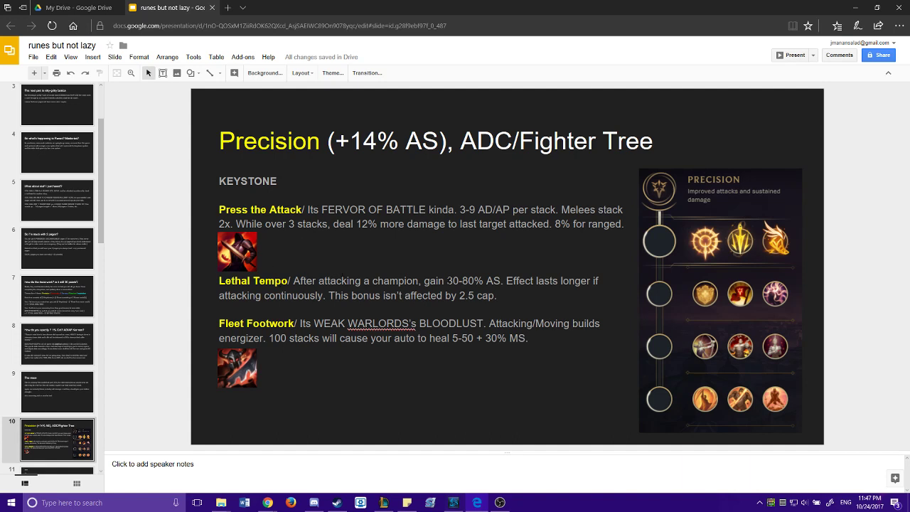
Step: Highlight parts of the Lethal Tempo description, including 30-80%, then advance to slide 11's T1/T2 runes
drag(447, 281, 494, 281)
click(496, 433)
drag(390, 295, 498, 295)
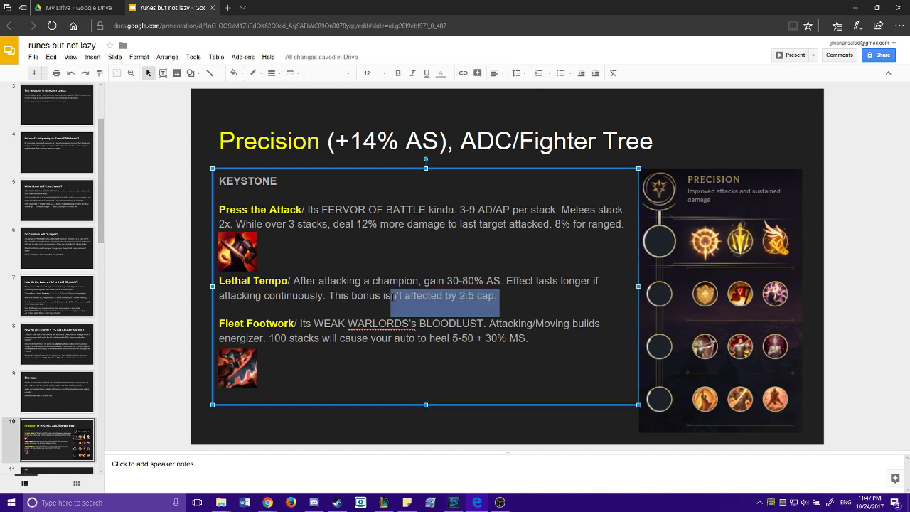
click(528, 426)
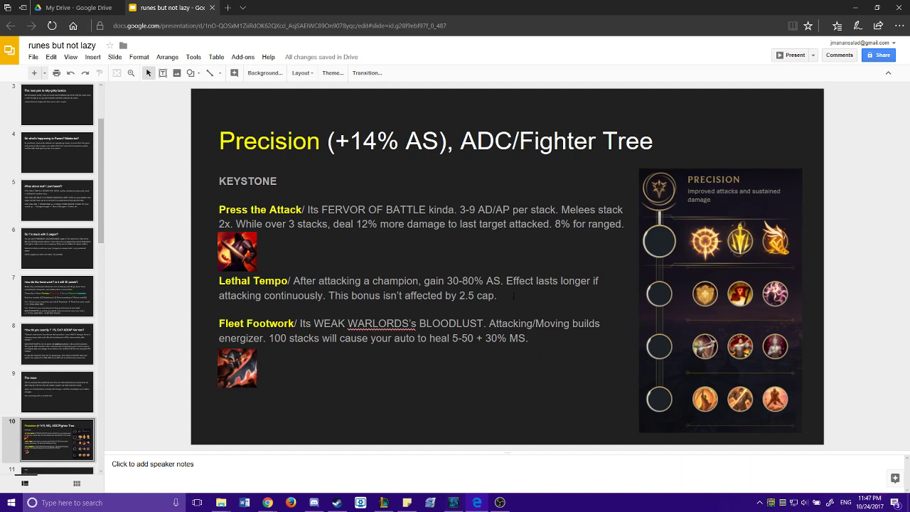
drag(514, 295, 342, 281)
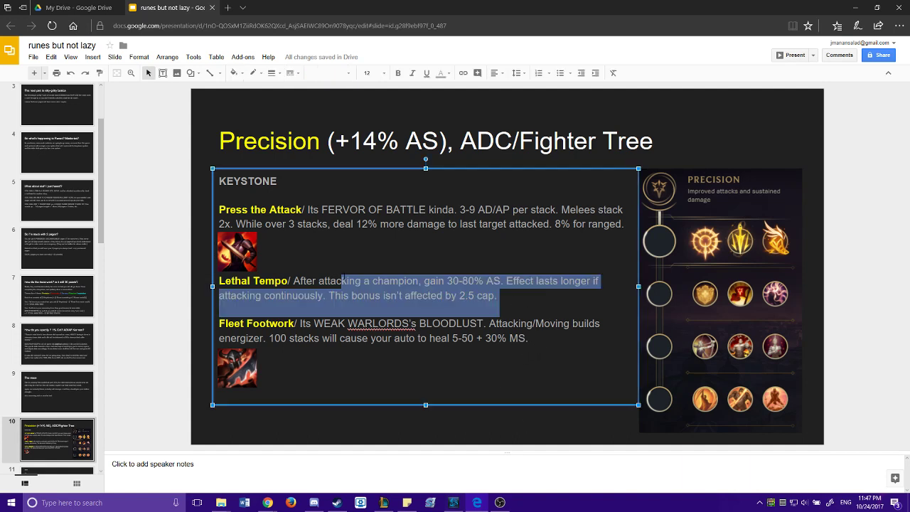
click(346, 447)
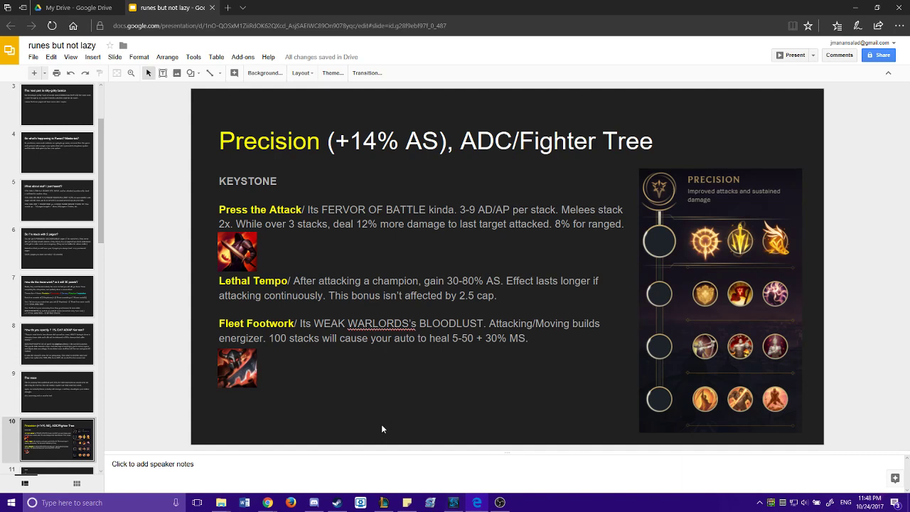
key(Down)
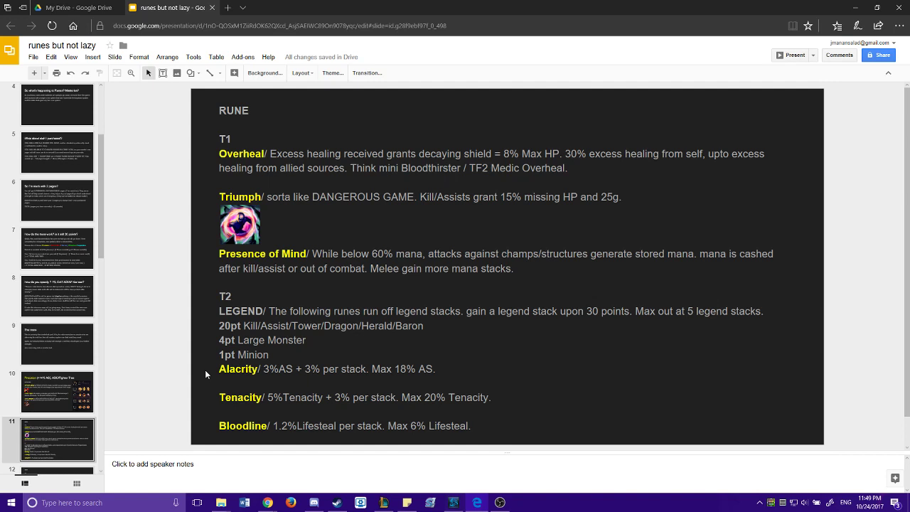
Step: Advance to slide 12 showing T3 runes Coup De Grace, Cut Down and Last Stand
key(Down)
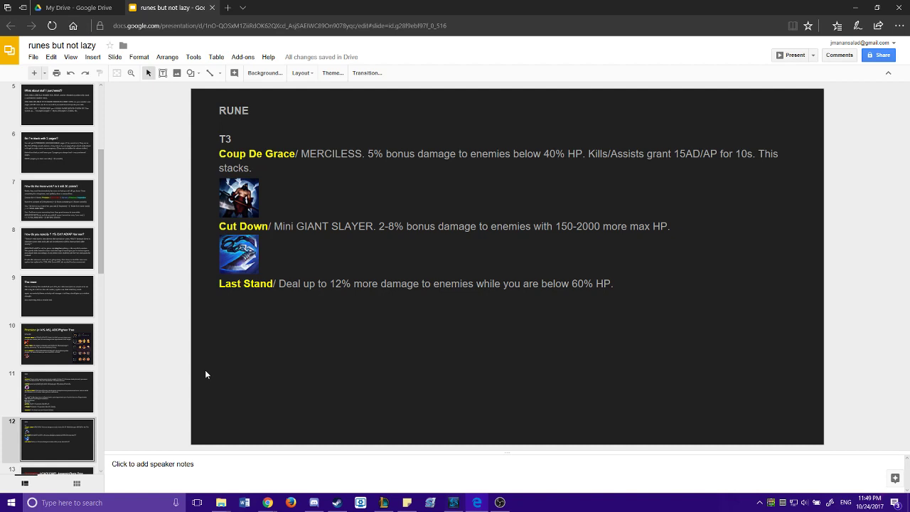
Step: Select the Cut Down, Last Stand and Coup De Grace lines in the T3 text, then clear the selection
double_click(554, 154)
click(601, 184)
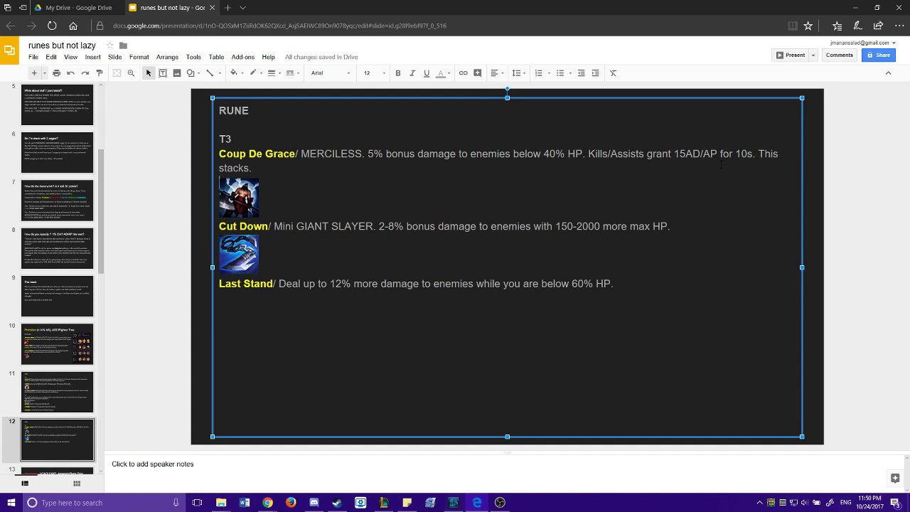
triple_click(700, 229)
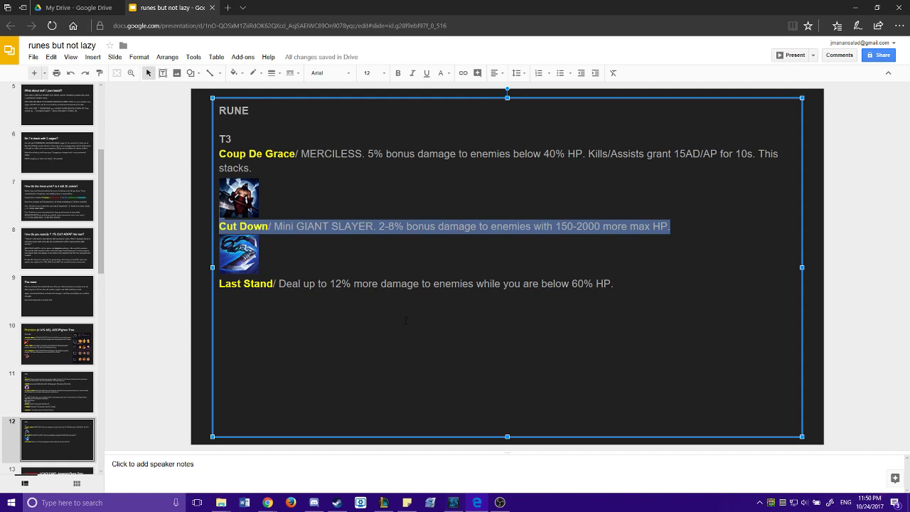
click(376, 311)
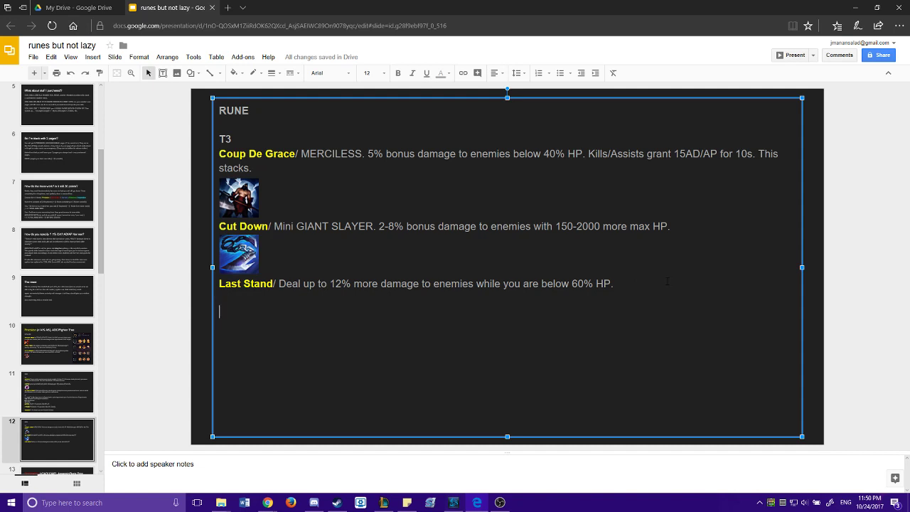
drag(667, 281, 219, 283)
mouse_move(612, 302)
mouse_down()
mouse_move(235, 250)
mouse_move(234, 154)
mouse_up()
click(220, 311)
Step: Open slide 13, the Domination Assassin/Burst Tree, from the filmstrip
click(55, 342)
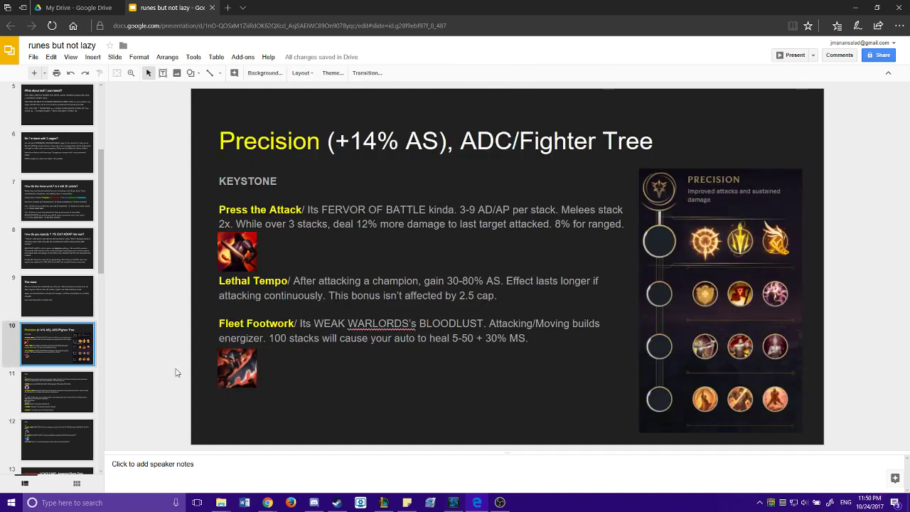
mouse_move(74, 357)
mouse_down()
mouse_move(122, 351)
mouse_move(70, 384)
mouse_move(52, 435)
mouse_move(57, 426)
mouse_up()
click(59, 427)
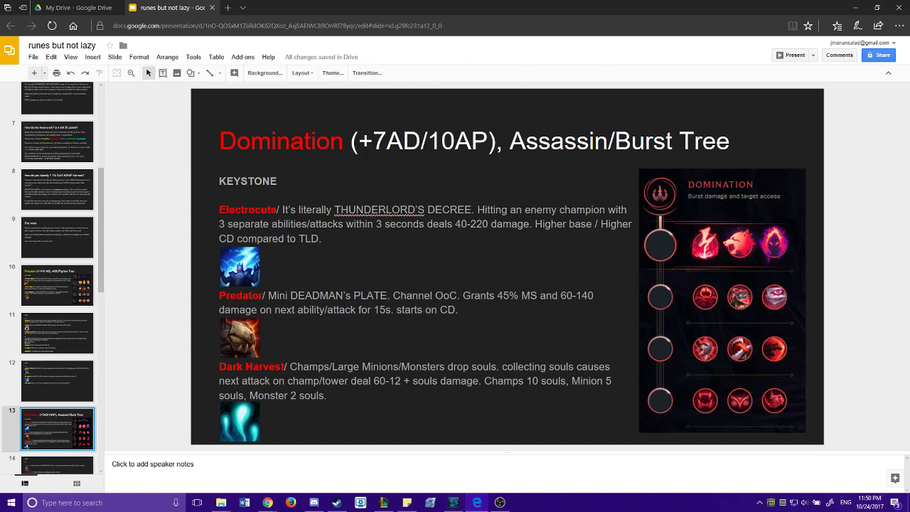
Step: Select '+7AD/10AP' in the title, place the caret in the body text, and bring OBS Studio forward
drag(359, 141, 496, 143)
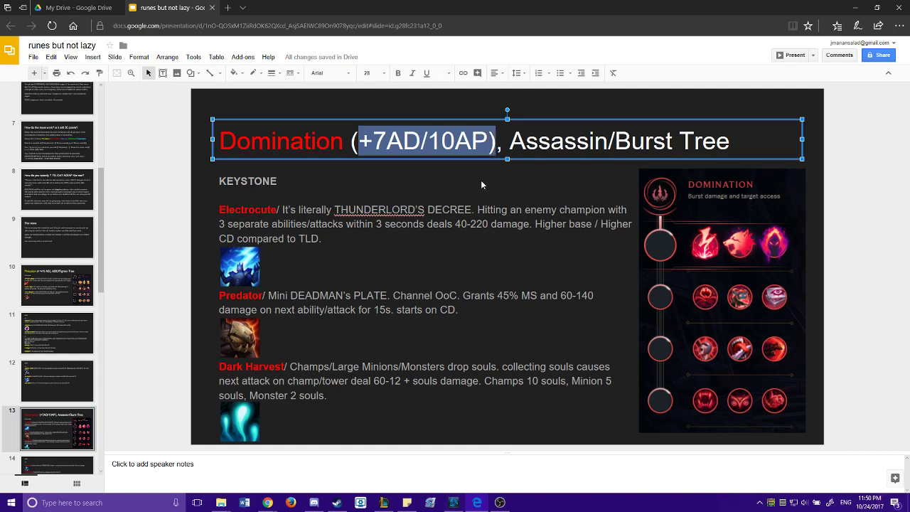
click(416, 192)
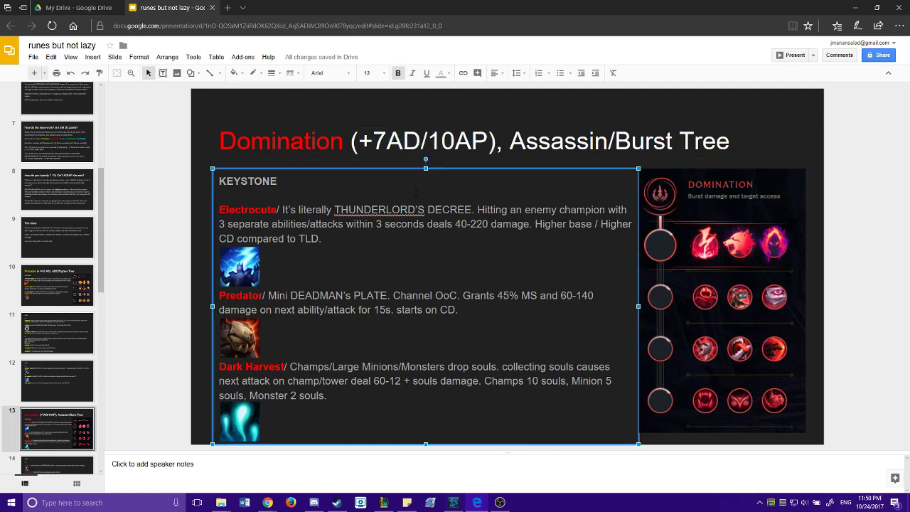
click(498, 503)
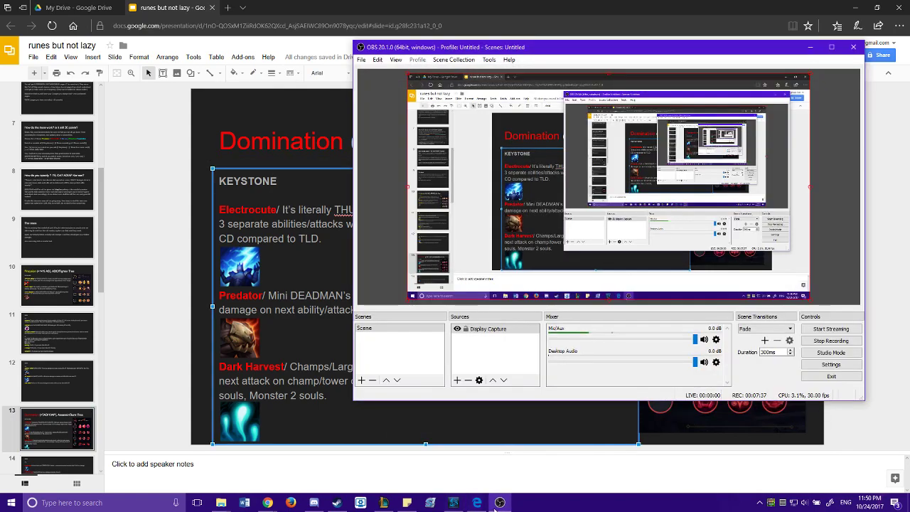
Step: Minimise OBS Studio so the Domination slide with Electrocute, Predator and Dark Harvest shows again
click(499, 503)
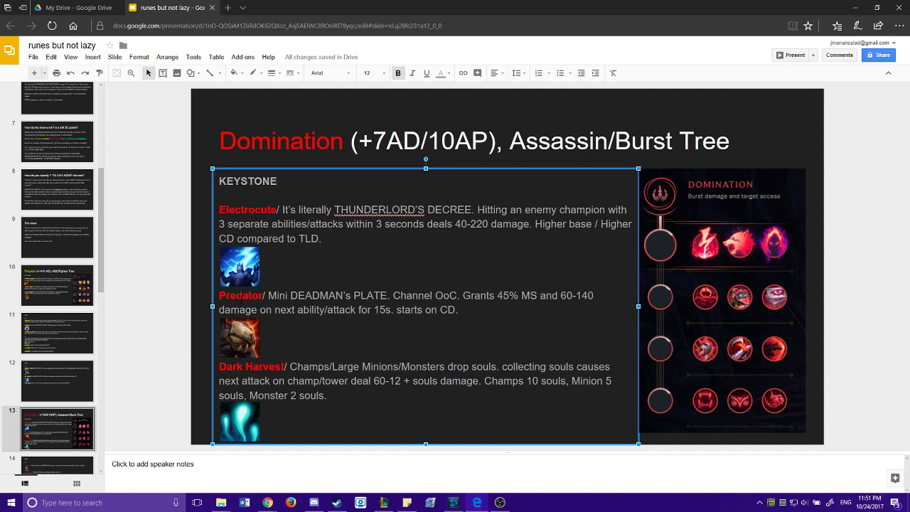
Step: Highlight the end of the Predator description, including its '15s. starts on CD.' cooldown note
drag(277, 295, 447, 327)
click(461, 310)
drag(486, 311, 386, 313)
click(466, 312)
drag(463, 311, 368, 313)
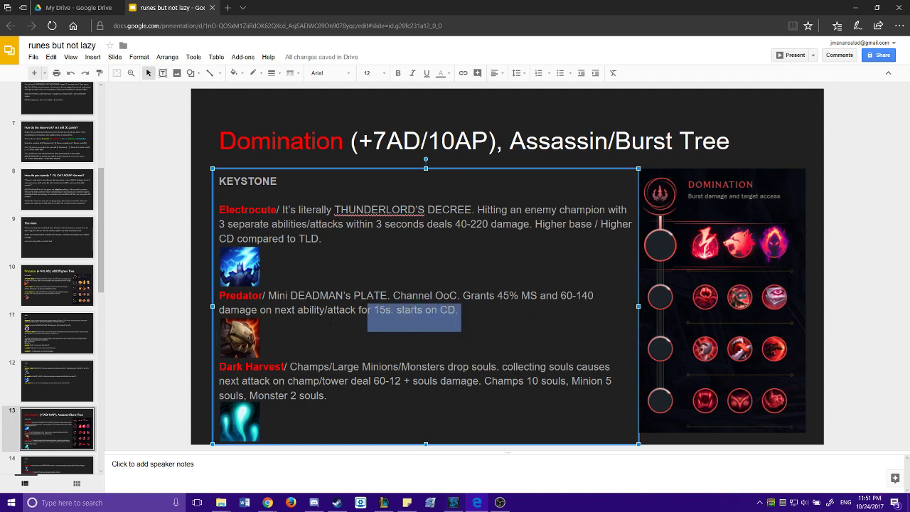
click(310, 313)
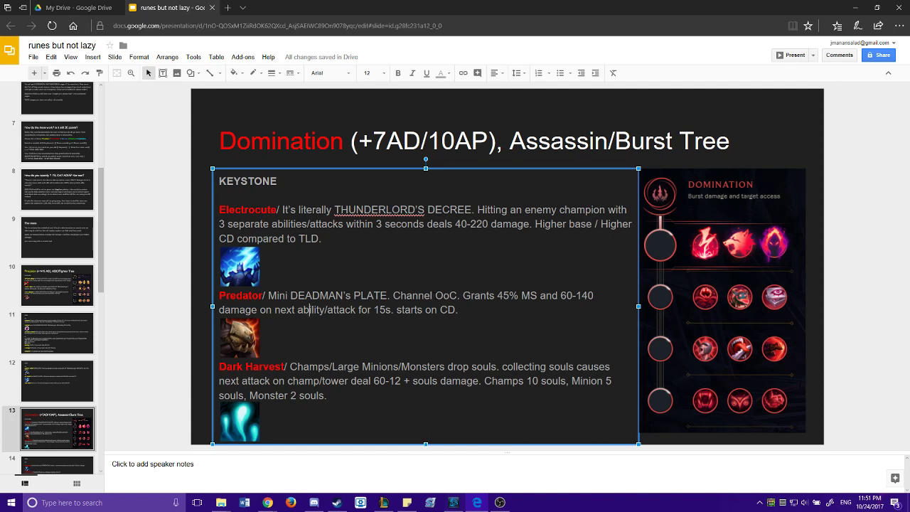
Step: Change the Dark Harvest damage figure from '60-12' to '60-120 + souls damage'
mouse_move(220, 338)
mouse_down()
mouse_move(414, 310)
mouse_move(239, 283)
mouse_move(219, 339)
mouse_up()
drag(305, 367, 401, 420)
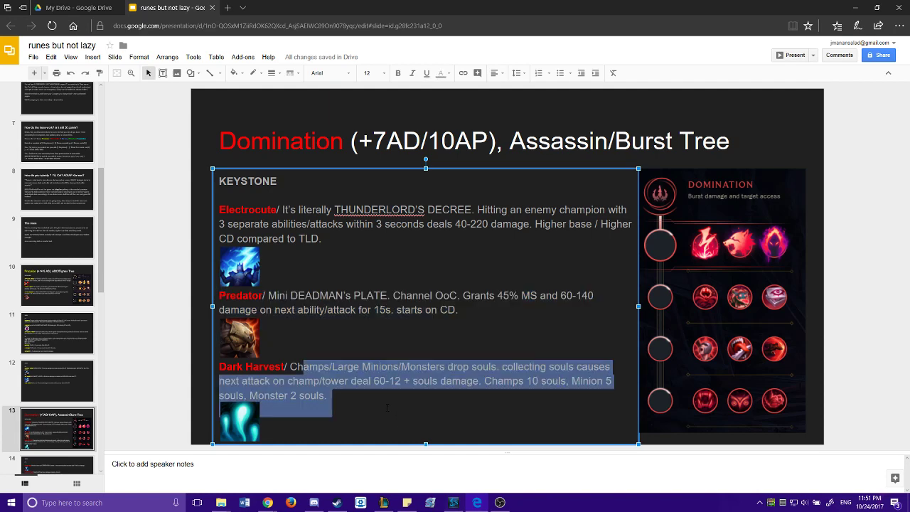
key(Right)
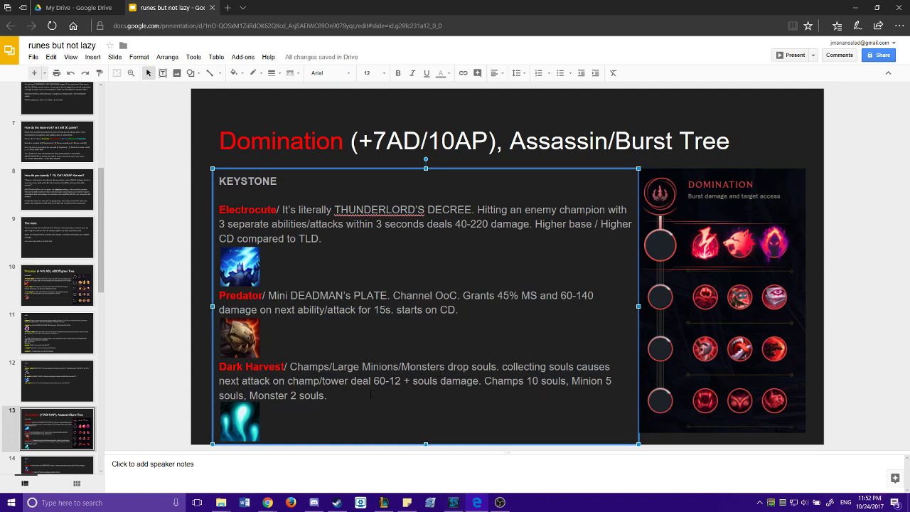
mouse_move(373, 382)
mouse_down()
mouse_move(484, 381)
mouse_move(413, 381)
mouse_move(453, 381)
mouse_up()
click(432, 406)
click(401, 382)
text(0)
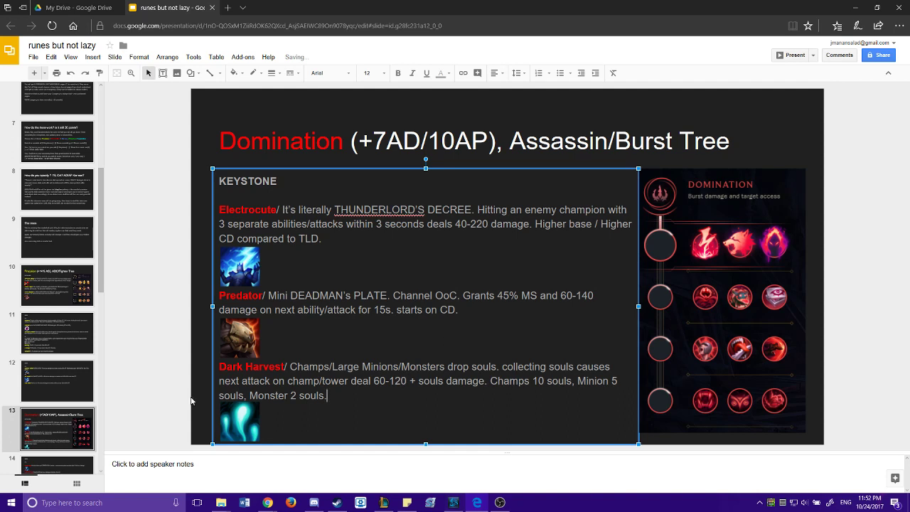
click(195, 402)
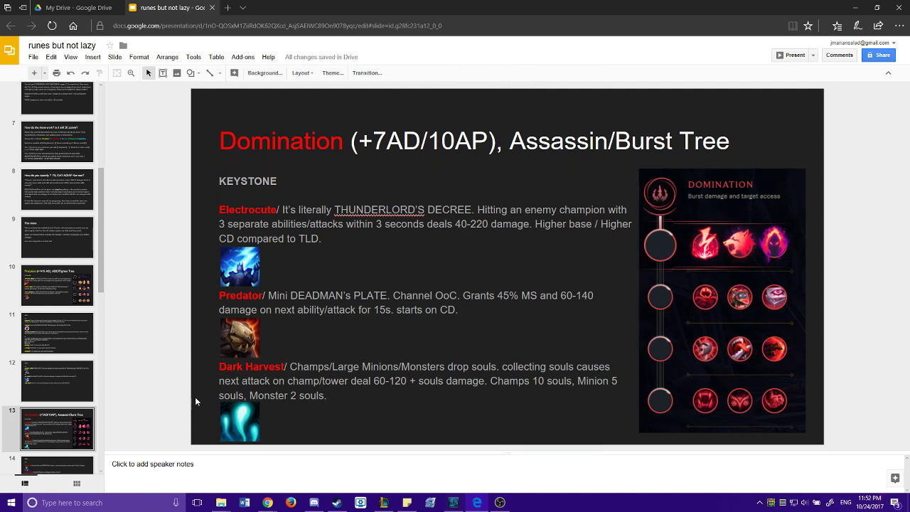
Step: Scroll to slide 14 and highlight the Cheap Shot true damage values and the Taste of Blood effect
scroll(195, 397, down, 1)
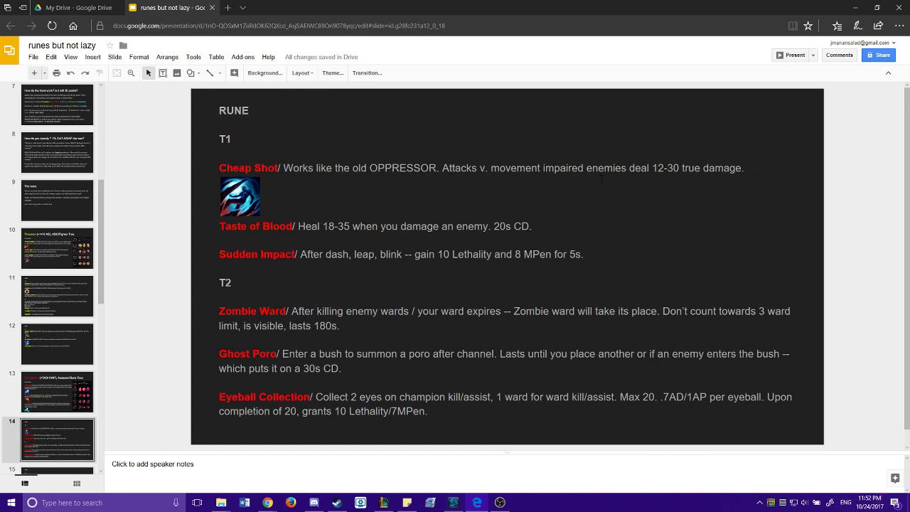
drag(682, 169, 619, 168)
click(685, 171)
click(618, 169)
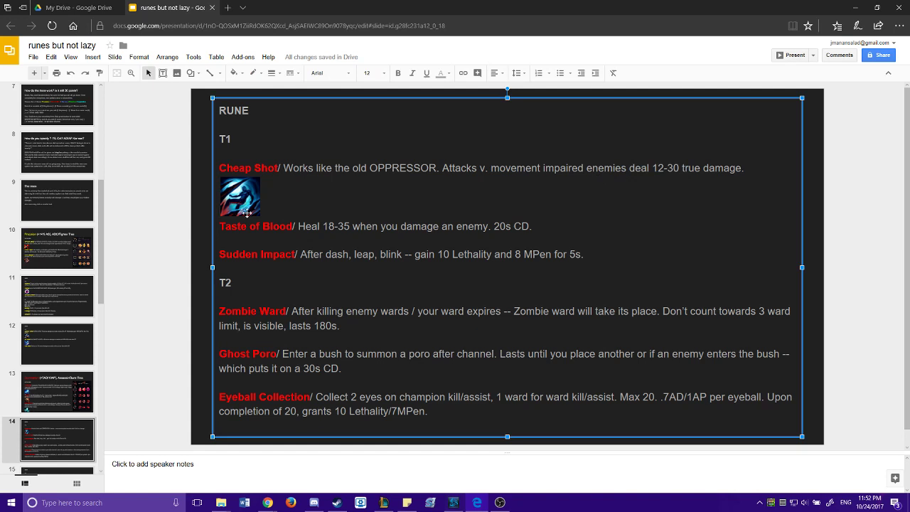
mouse_move(350, 226)
mouse_down()
mouse_move(320, 226)
mouse_move(532, 226)
mouse_move(196, 212)
mouse_up()
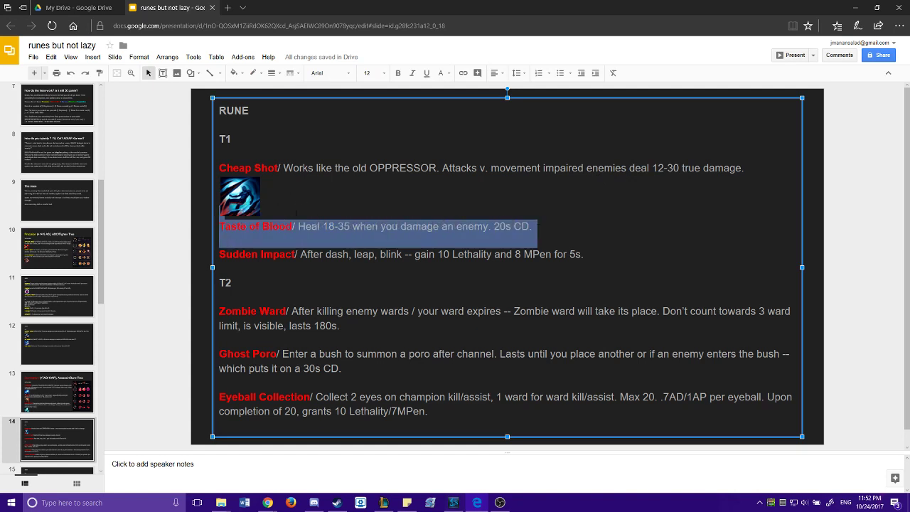
click(609, 223)
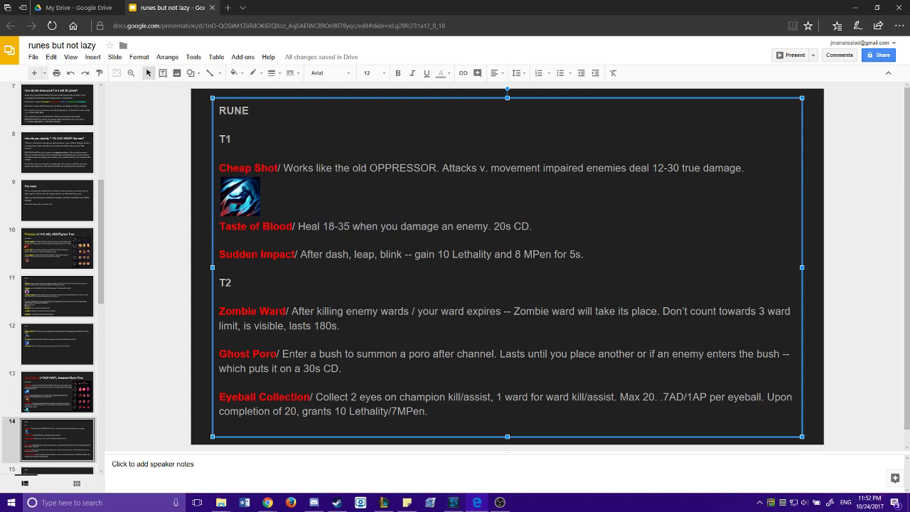
Step: Highlight the whole Sudden Impact line while discussing it
mouse_move(219, 254)
mouse_down()
mouse_move(286, 269)
mouse_move(589, 268)
mouse_up()
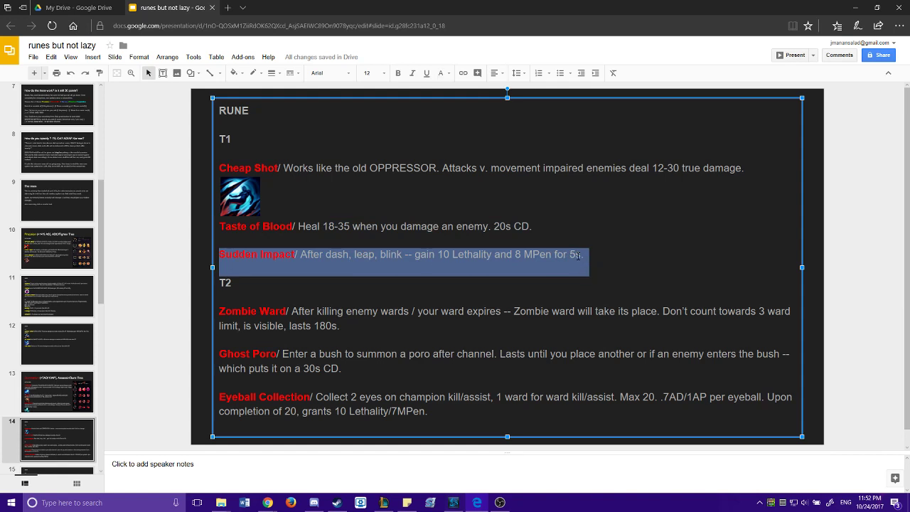
drag(607, 265, 220, 262)
drag(594, 260, 209, 261)
click(611, 261)
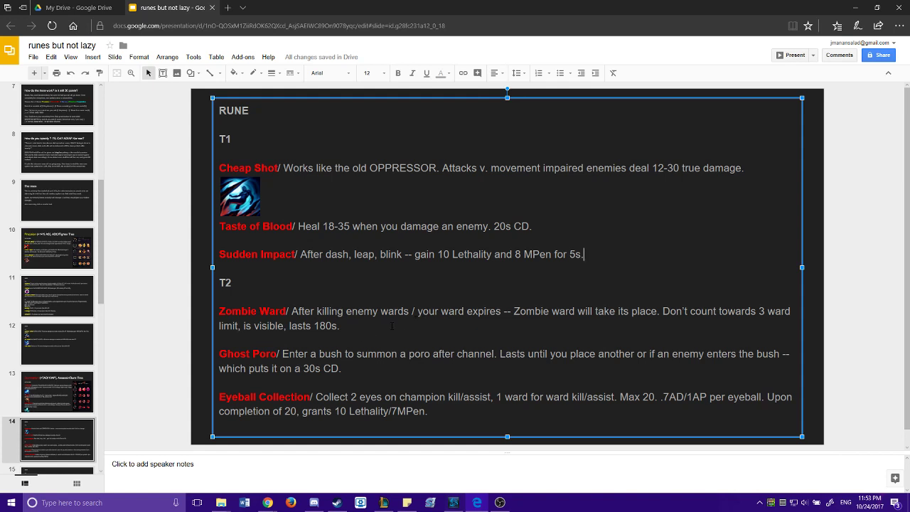
mouse_move(291, 311)
mouse_down()
mouse_move(430, 344)
mouse_move(231, 310)
mouse_up()
click(340, 324)
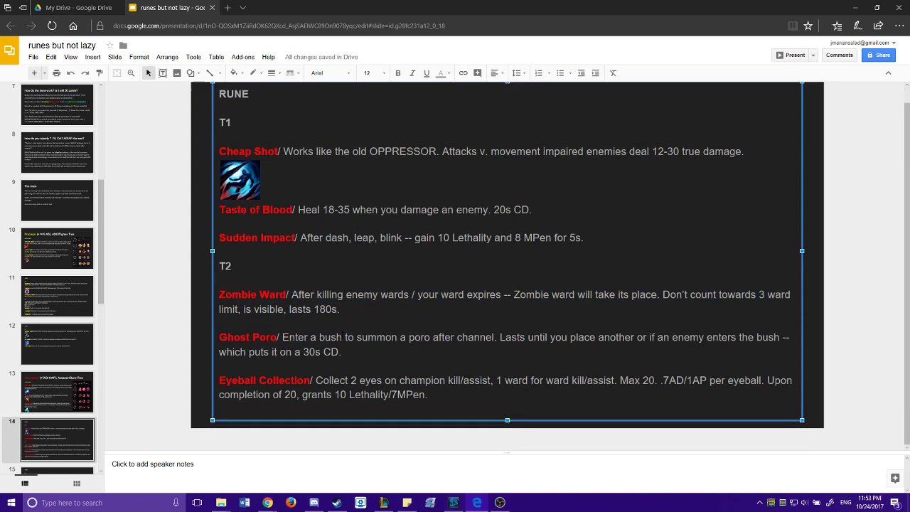
drag(346, 366, 180, 336)
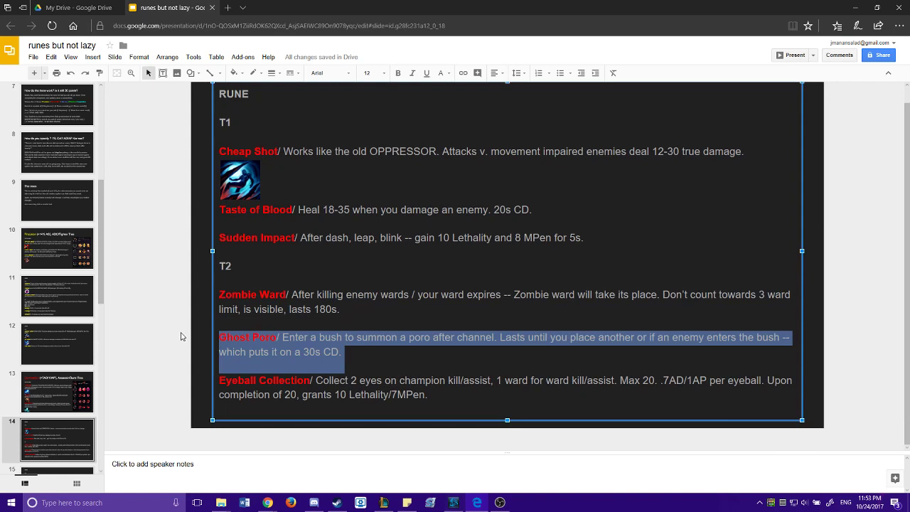
click(365, 359)
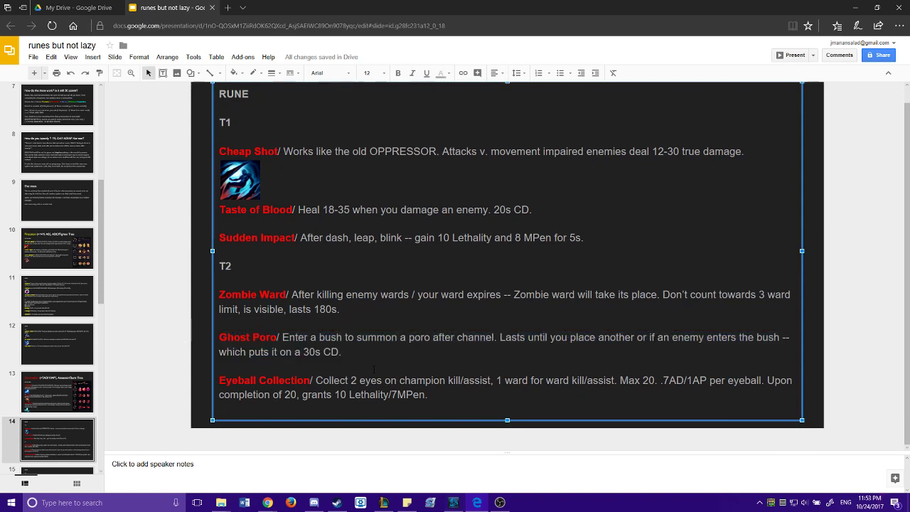
mouse_move(366, 359)
mouse_down()
mouse_move(220, 310)
mouse_move(217, 331)
mouse_up()
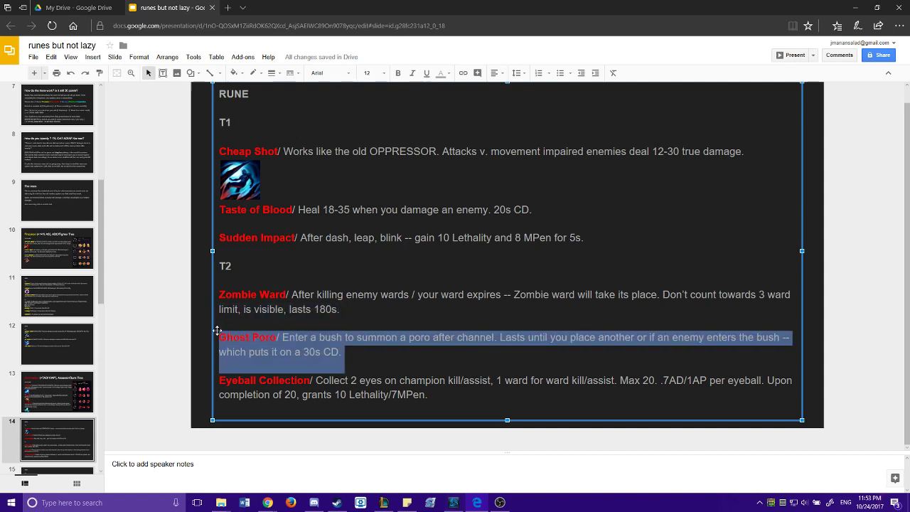
click(384, 356)
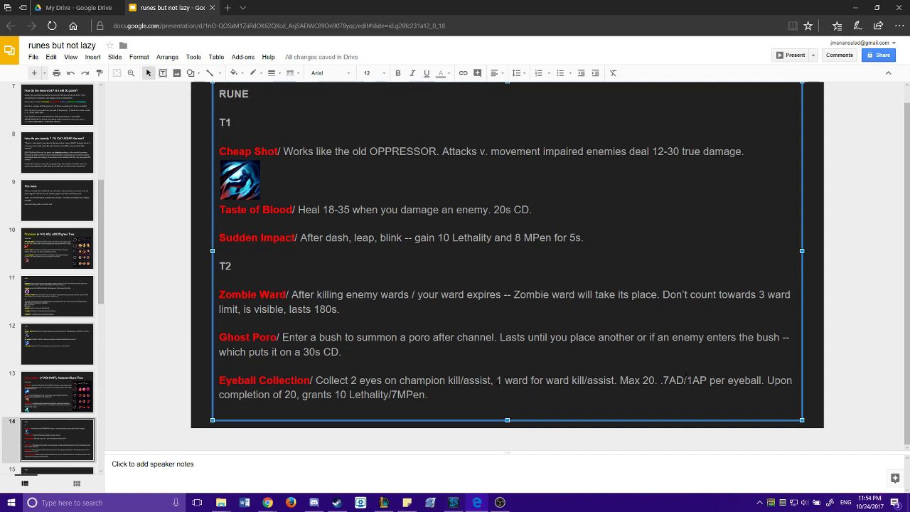
drag(642, 381, 685, 382)
click(667, 400)
drag(457, 395, 328, 400)
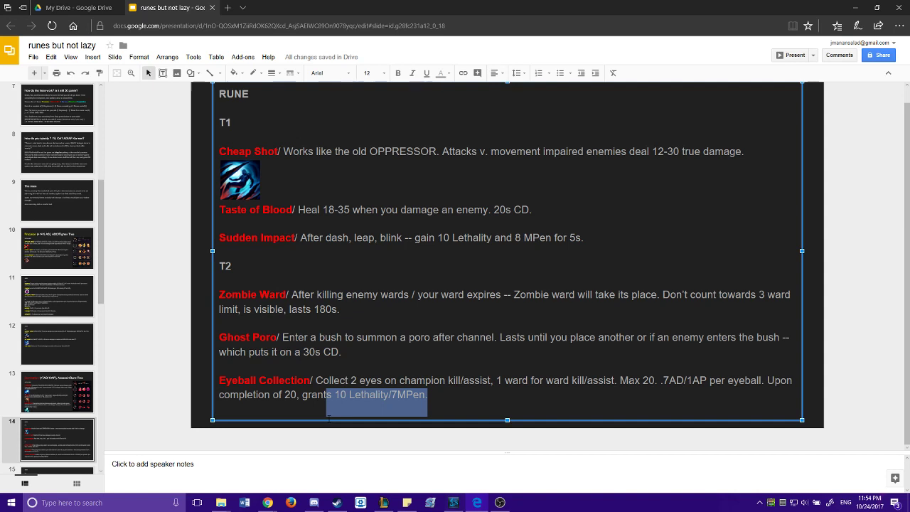
key(Right)
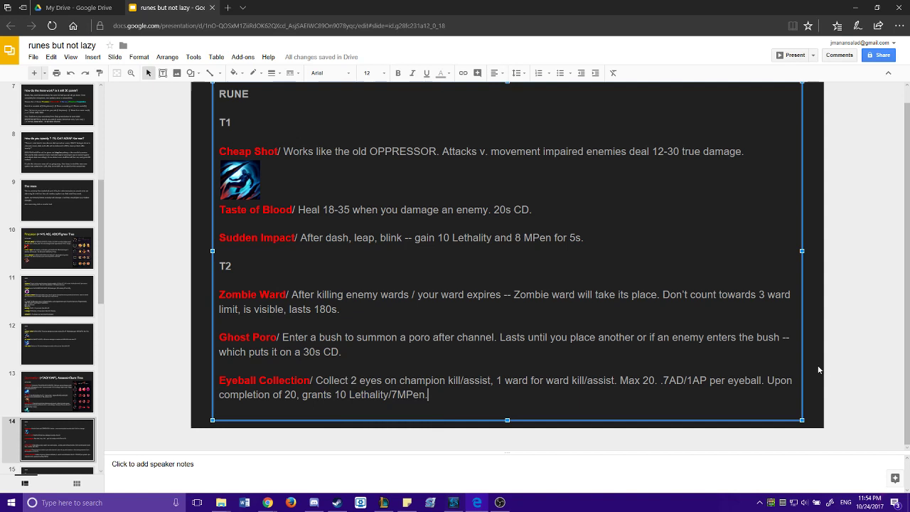
Step: Bring up slide 15 with Ravenous, Ingenious and Relentless Hunter, briefly selecting its main text box
click(818, 370)
scroll(819, 384, down, 3)
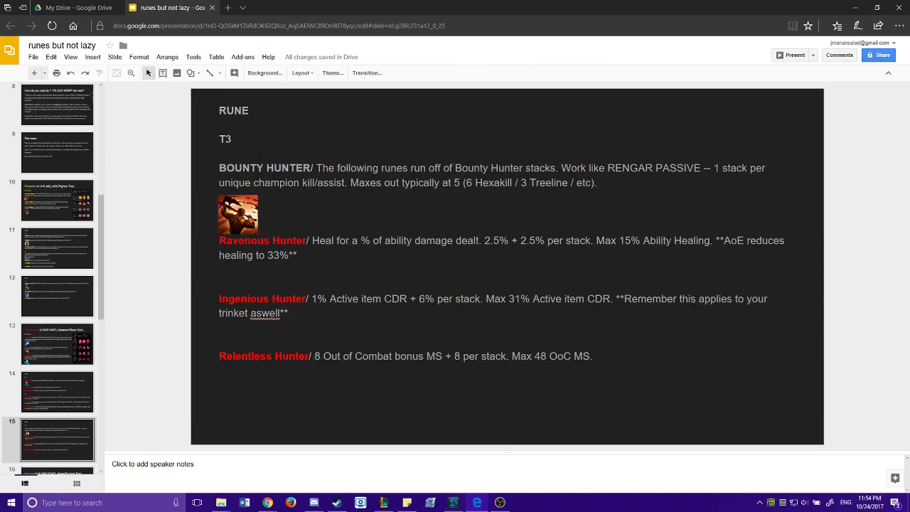
mouse_move(206, 227)
mouse_down()
mouse_move(562, 420)
mouse_move(624, 419)
mouse_up()
click(197, 221)
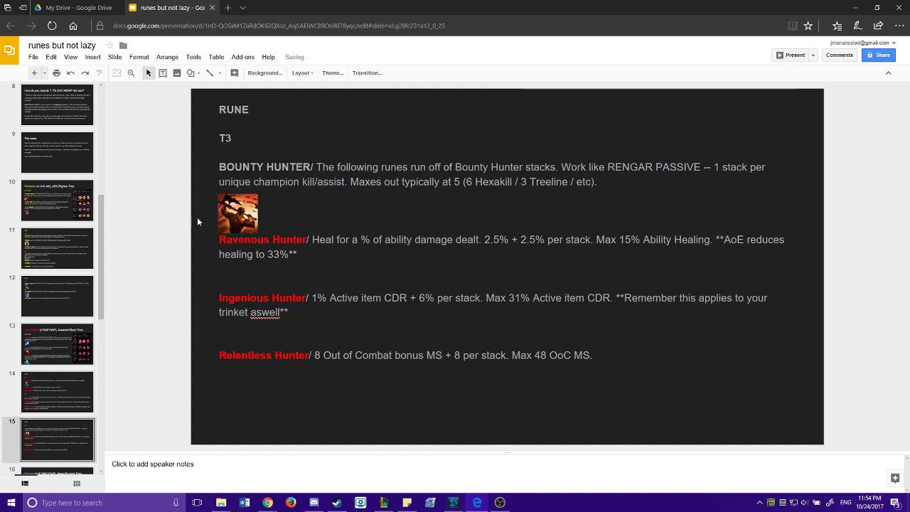
click(202, 222)
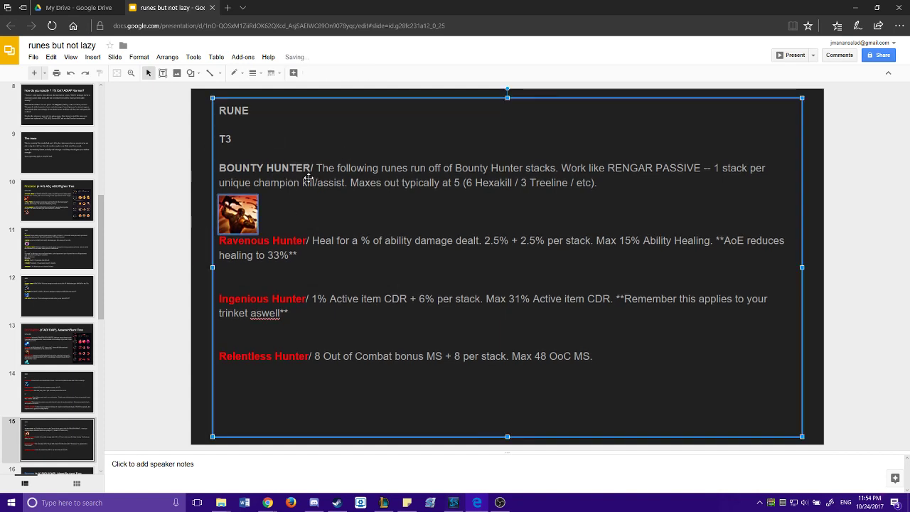
click(202, 240)
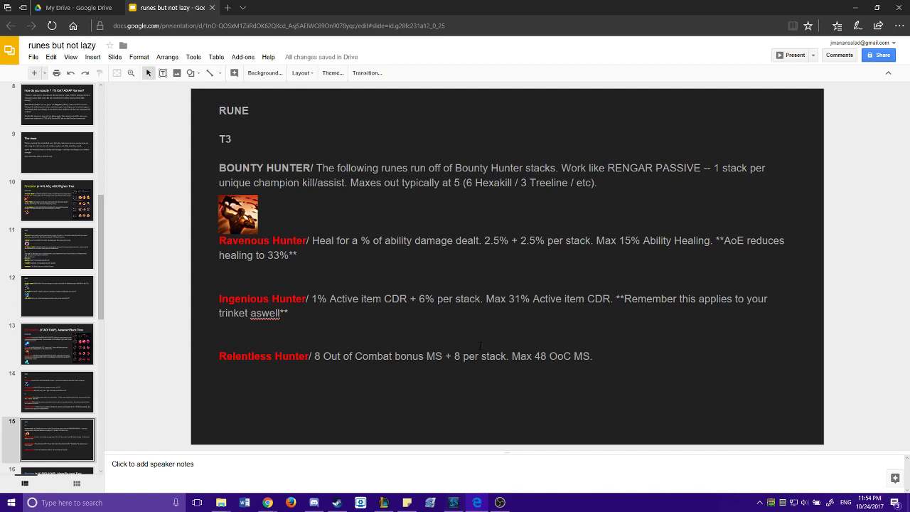
key(Down)
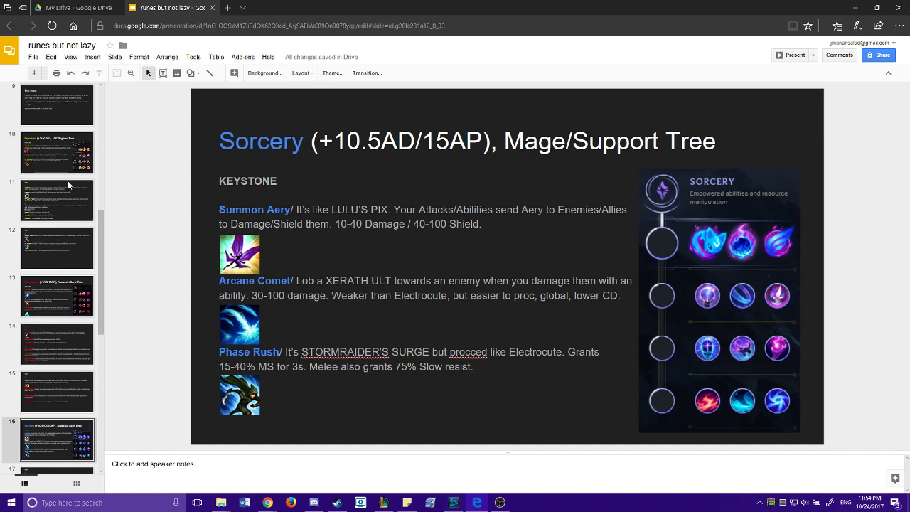
click(49, 302)
click(45, 458)
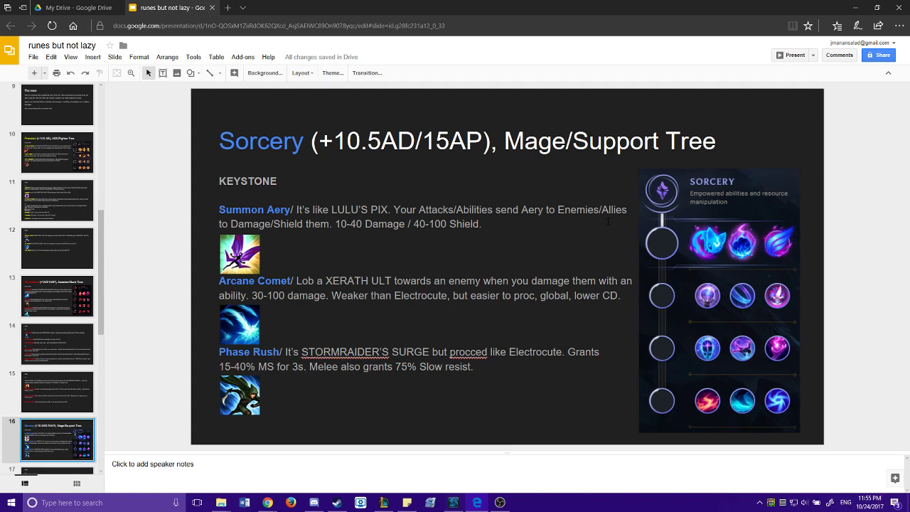
mouse_move(482, 226)
mouse_down()
mouse_move(336, 226)
mouse_move(488, 229)
mouse_up()
click(460, 259)
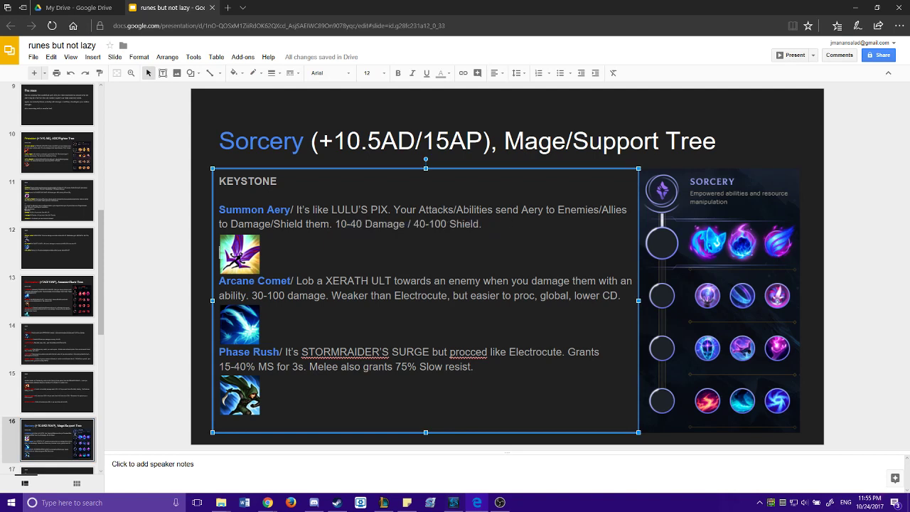
mouse_move(497, 224)
mouse_down()
mouse_move(418, 210)
mouse_move(414, 227)
mouse_up()
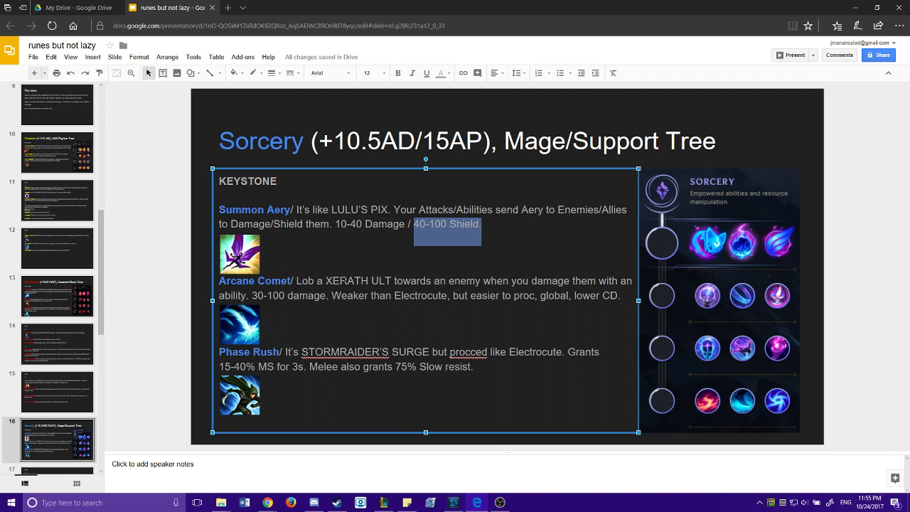
drag(252, 297, 476, 298)
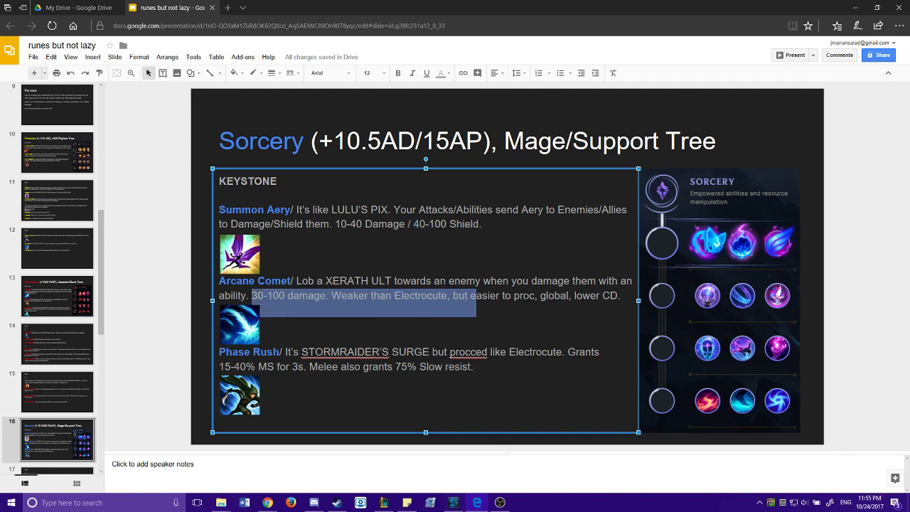
drag(548, 297, 560, 297)
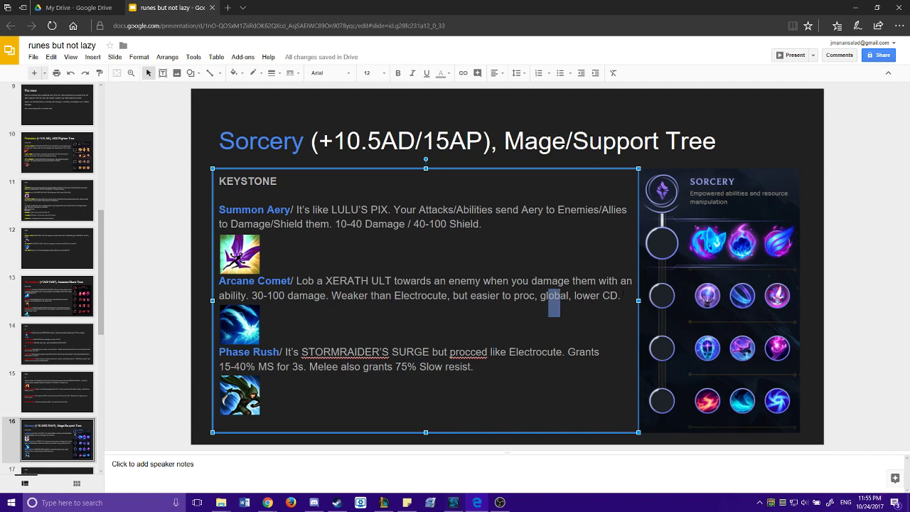
click(250, 321)
key(Escape)
Step: Select the 75% value and the Melee sentence in the Phase Rush description
key(Down)
key(shift+Down)
key(shift+Down)
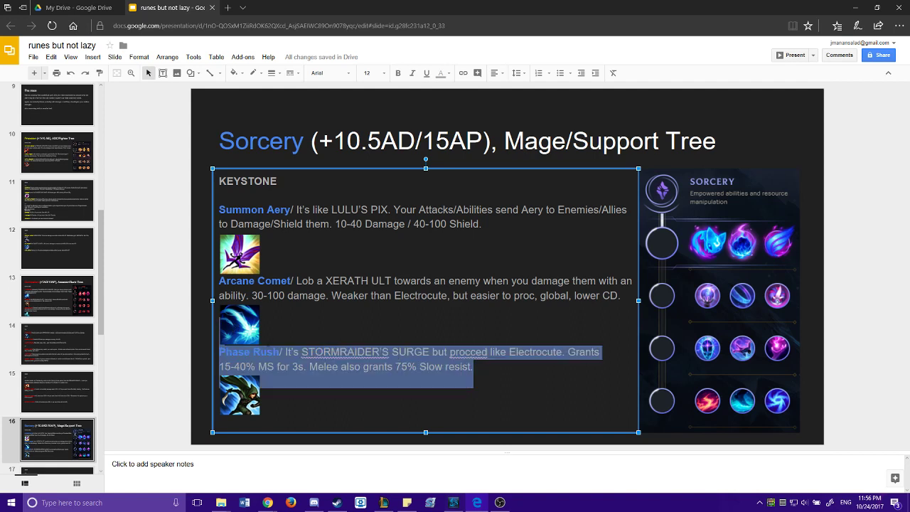
shift+click(268, 353)
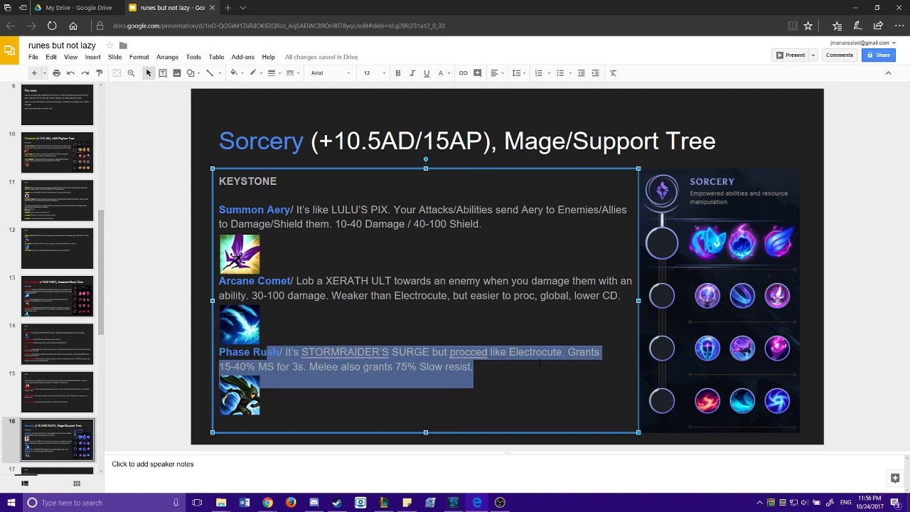
key(Right)
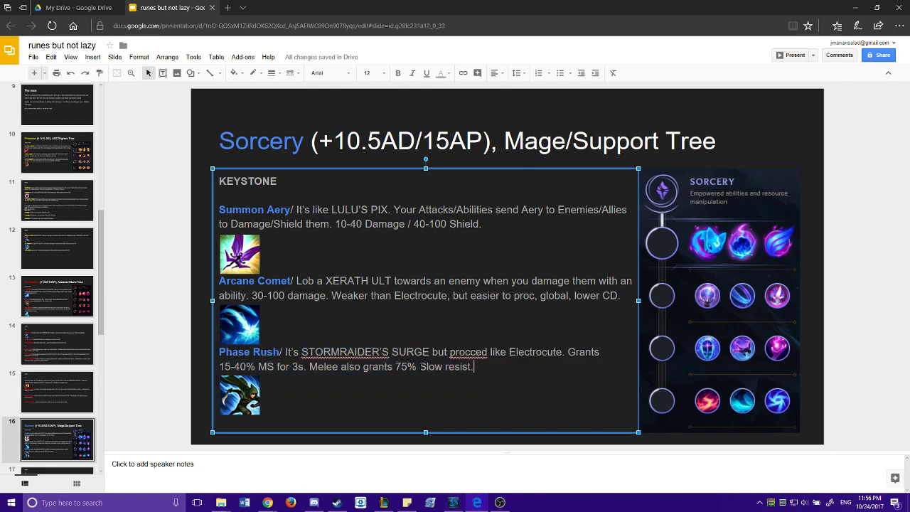
double_click(405, 367)
double_click(406, 367)
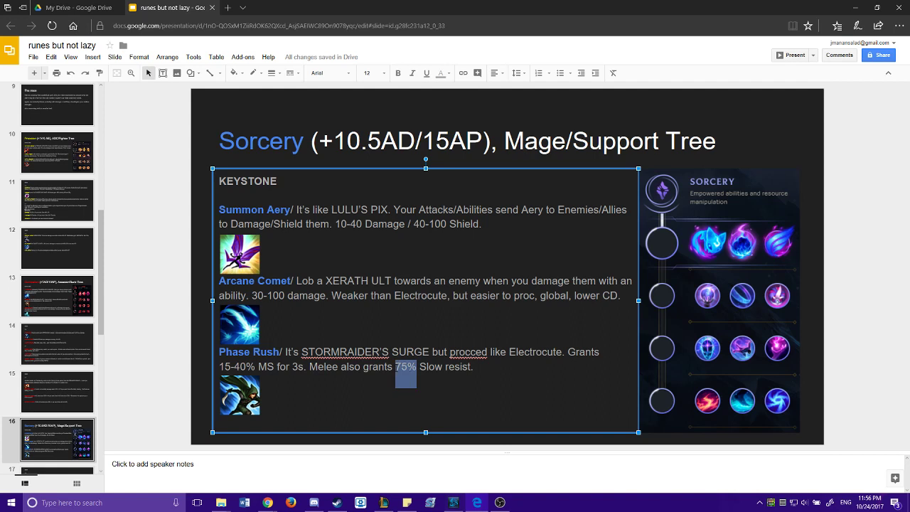
drag(473, 367, 308, 369)
key(Right)
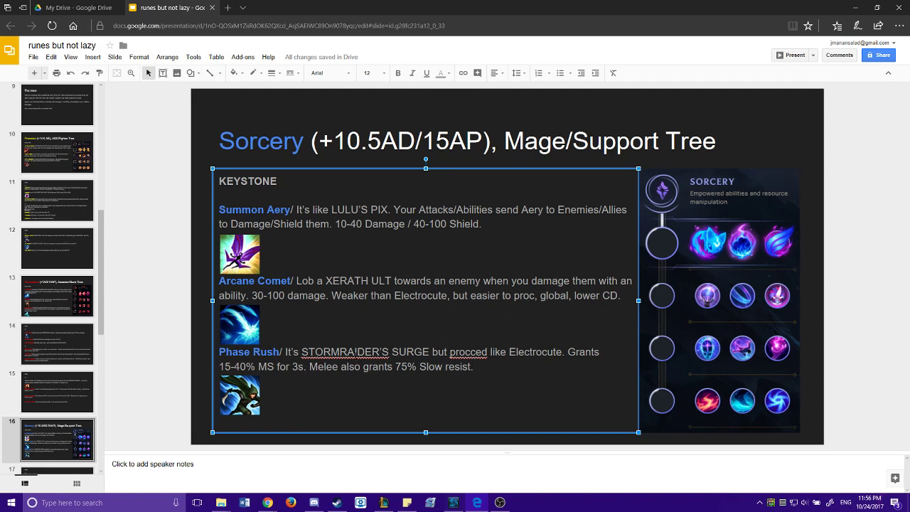
Step: Select the whole Phase Rush paragraph, leaving the caret after 'resist.'
mouse_move(475, 367)
mouse_down()
mouse_move(254, 367)
mouse_move(214, 352)
mouse_up()
click(477, 370)
drag(477, 370, 199, 360)
triple_click(203, 357)
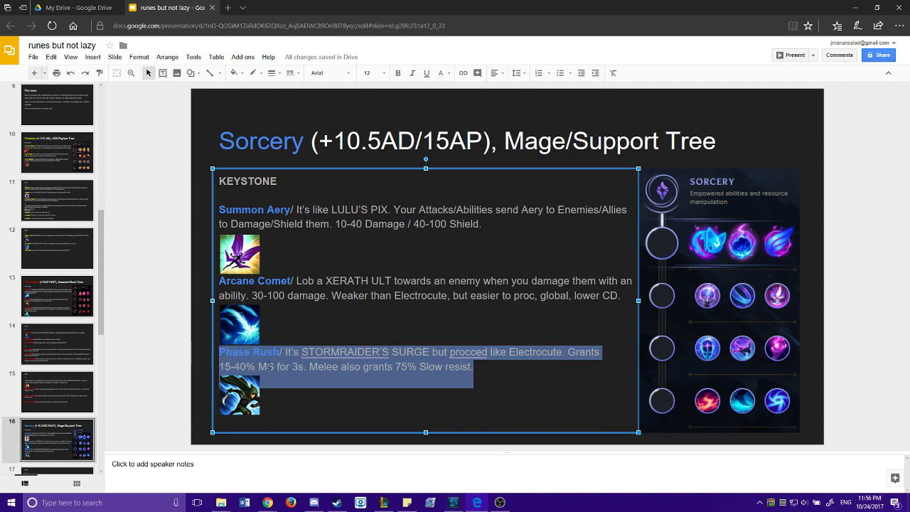
click(475, 369)
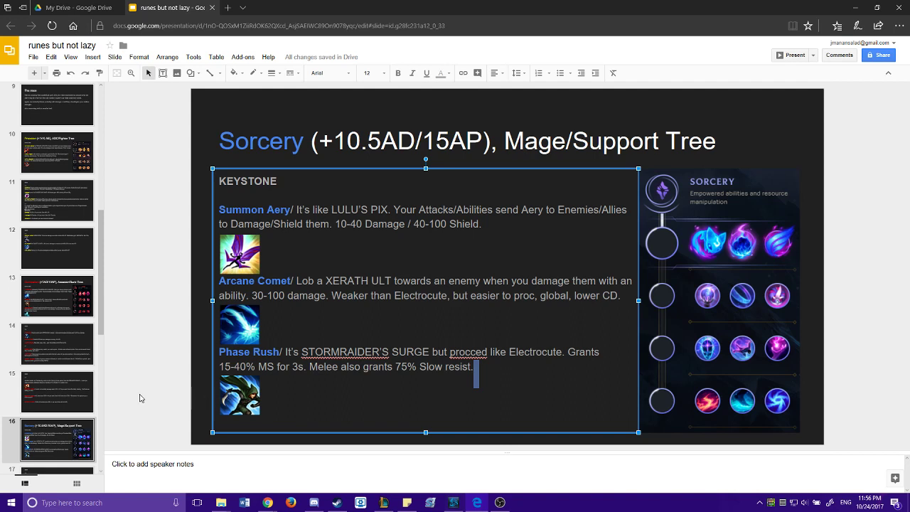
Step: Go to slide 17, the Sorcery T1/T2 slide with Nullifying Orb and Manaflow Band
scroll(54, 404, down, 3)
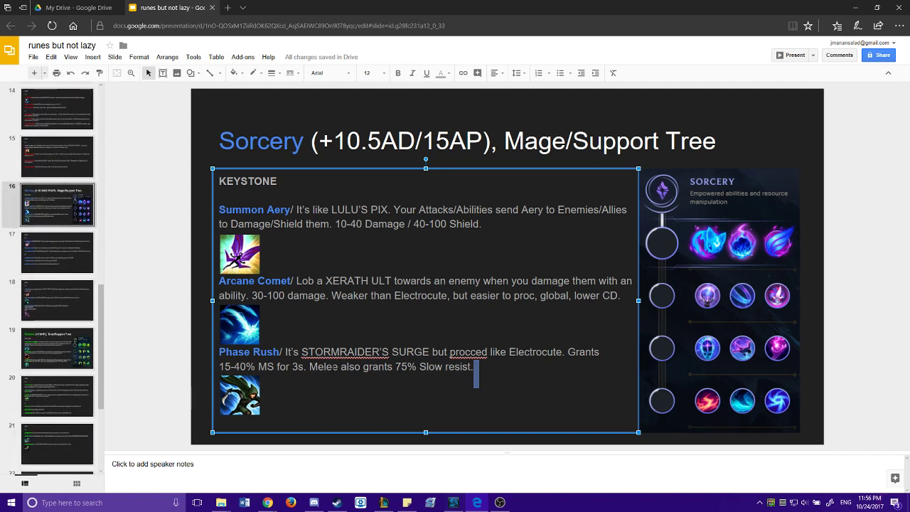
click(57, 225)
click(56, 242)
click(54, 211)
click(54, 254)
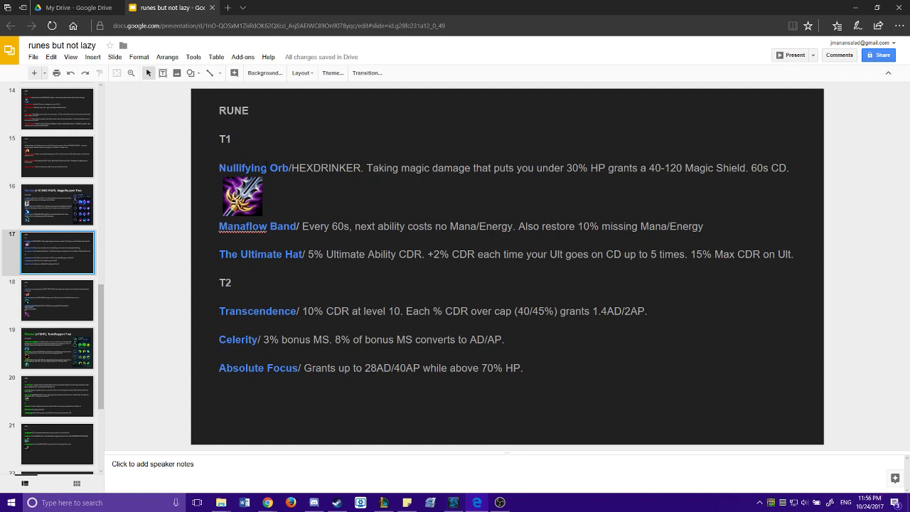
drag(362, 168, 299, 168)
click(240, 199)
click(243, 201)
click(249, 199)
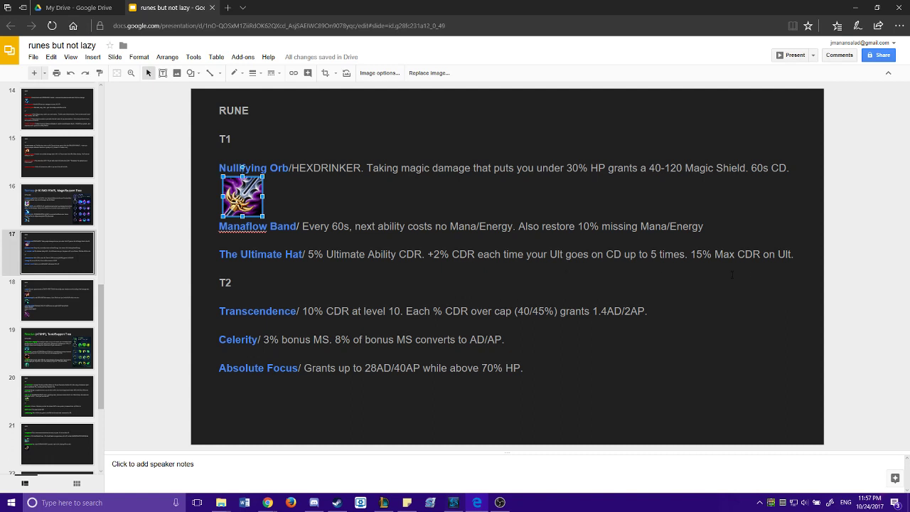
mouse_move(694, 254)
mouse_down()
mouse_move(795, 254)
mouse_move(689, 254)
mouse_up()
click(794, 254)
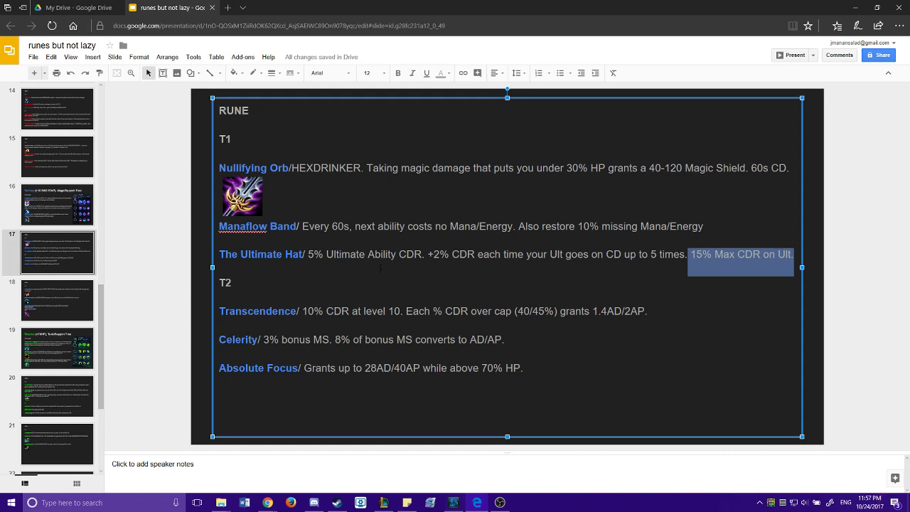
click(233, 283)
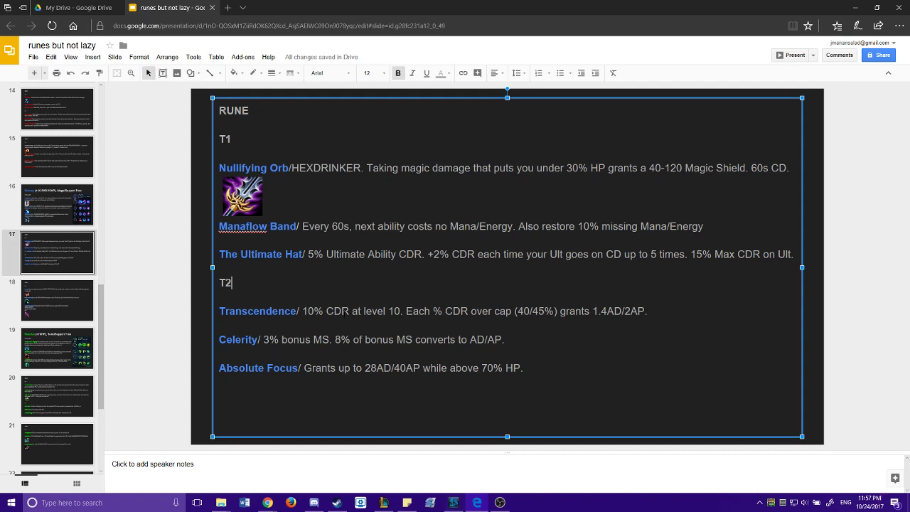
click(402, 311)
mouse_move(401, 310)
mouse_down()
mouse_move(295, 311)
mouse_move(307, 310)
mouse_up()
click(505, 339)
drag(452, 311, 653, 311)
click(666, 334)
mouse_move(649, 311)
mouse_down()
mouse_move(226, 283)
mouse_move(470, 311)
mouse_move(229, 311)
mouse_up()
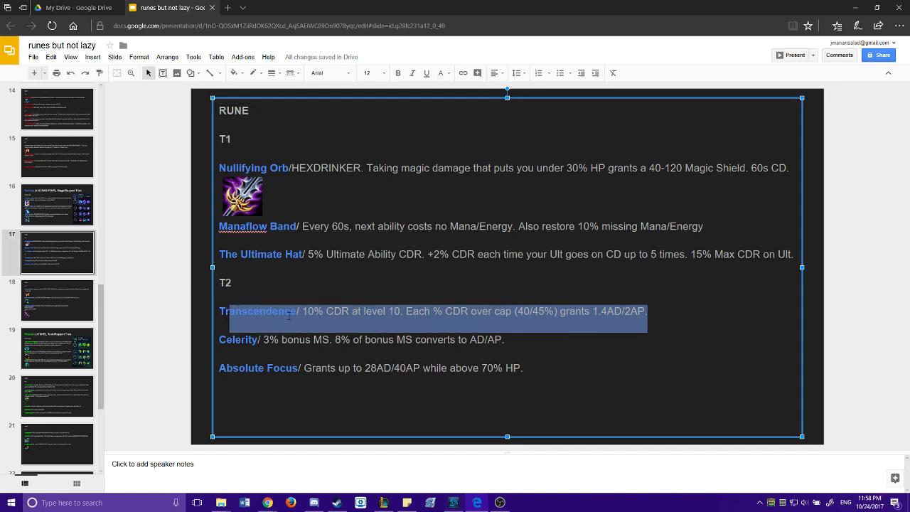
click(572, 353)
click(612, 389)
drag(258, 339, 405, 341)
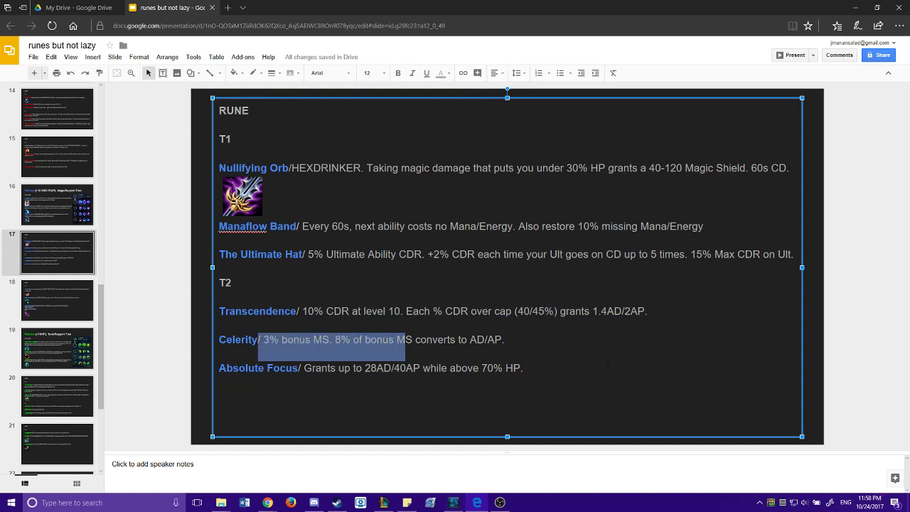
click(608, 364)
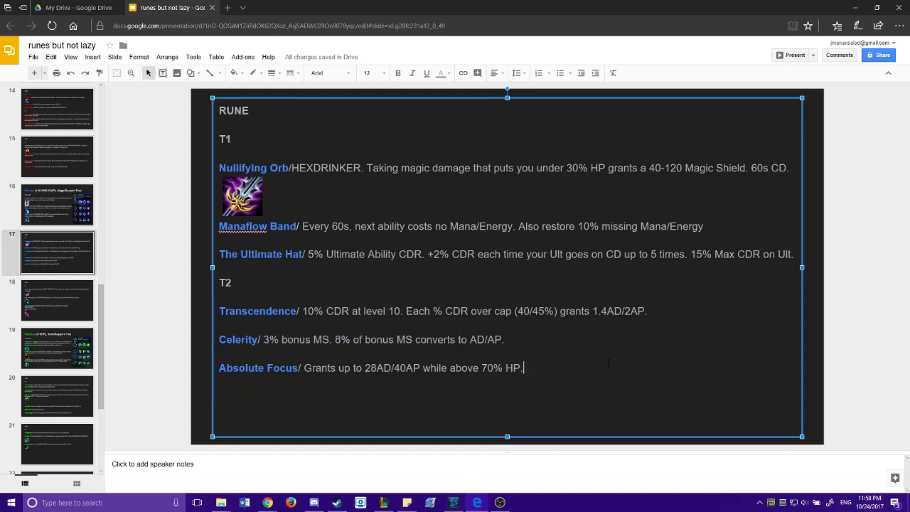
Step: Append '**3 MS Quints = 4.5% MS**' to the end of the Celerity line
click(505, 340)
text(**3 MS )
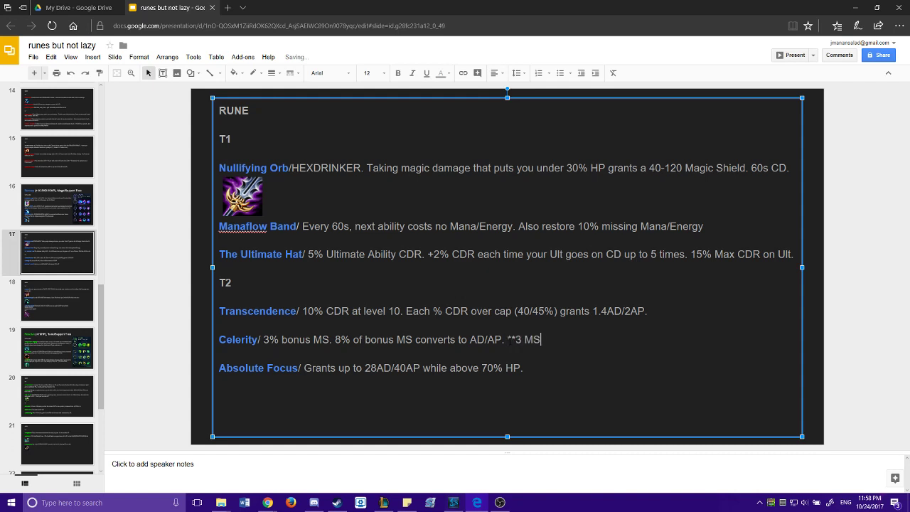
text(Quints = 4)
text(.5%)
text(**)
click(569, 339)
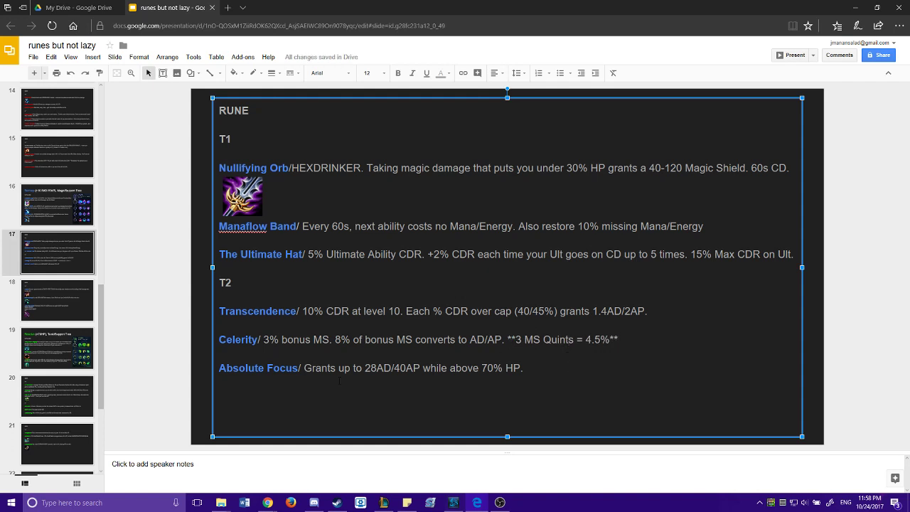
click(612, 384)
click(610, 339)
text(MS)
Step: Select the Absolute Focus line, then open slide 18 with Scorch, Waterwalking and Gathering Storm
click(424, 425)
drag(538, 372, 217, 368)
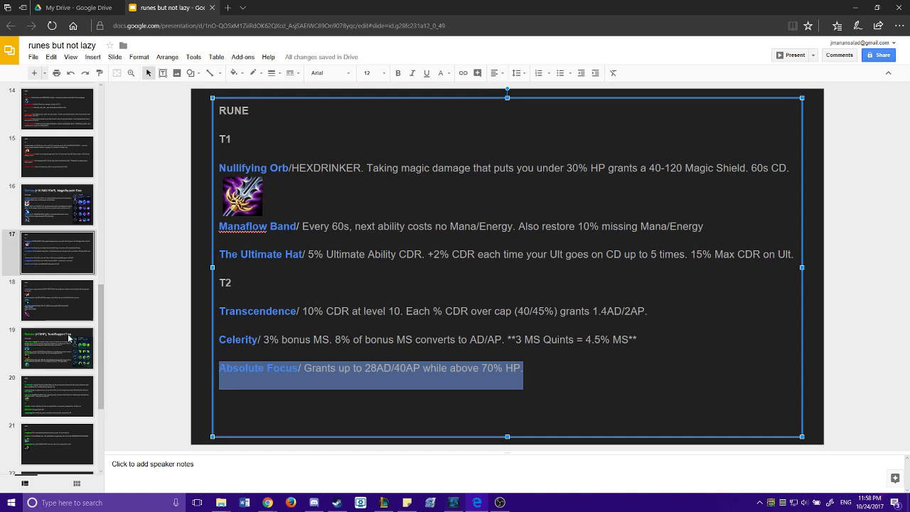
scroll(63, 237, down, 1)
click(63, 232)
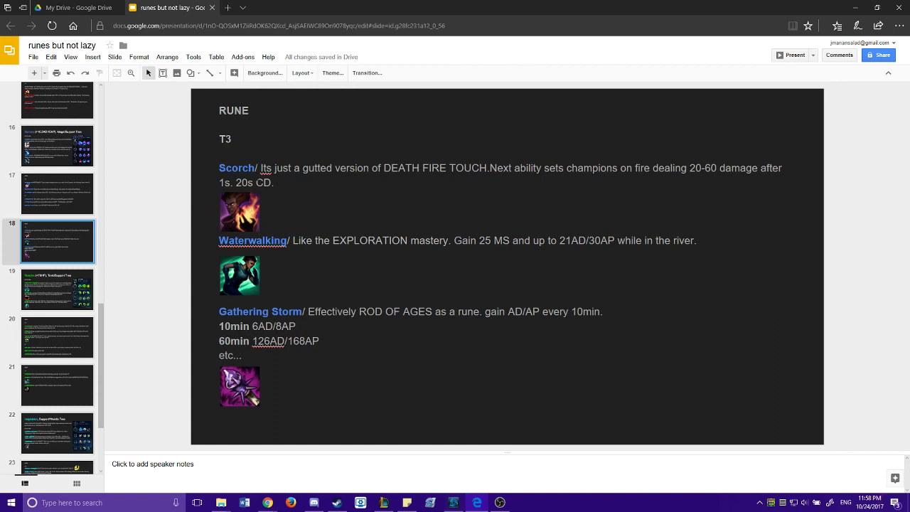
Step: Join 'DEATH FIRE' into DEATHFIRE, add a space after 'TOUCH.', then return to slide 16
click(421, 167)
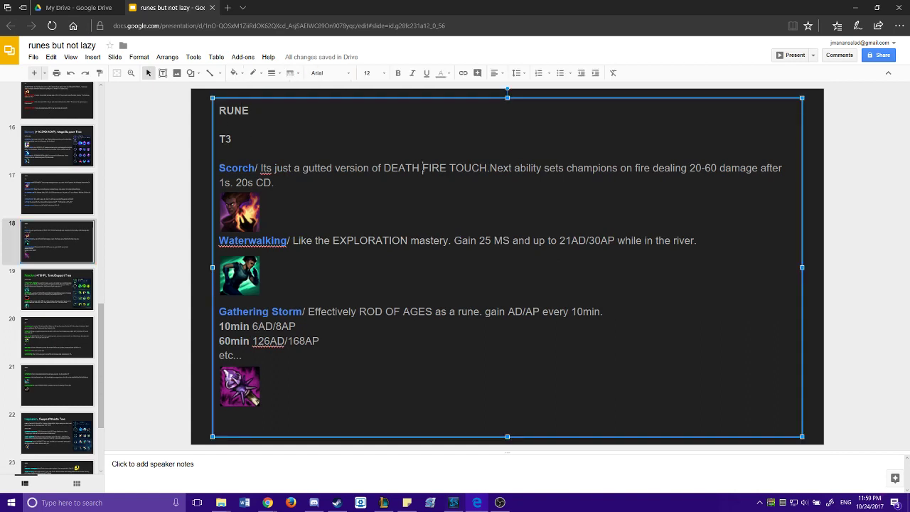
key(BackSpace)
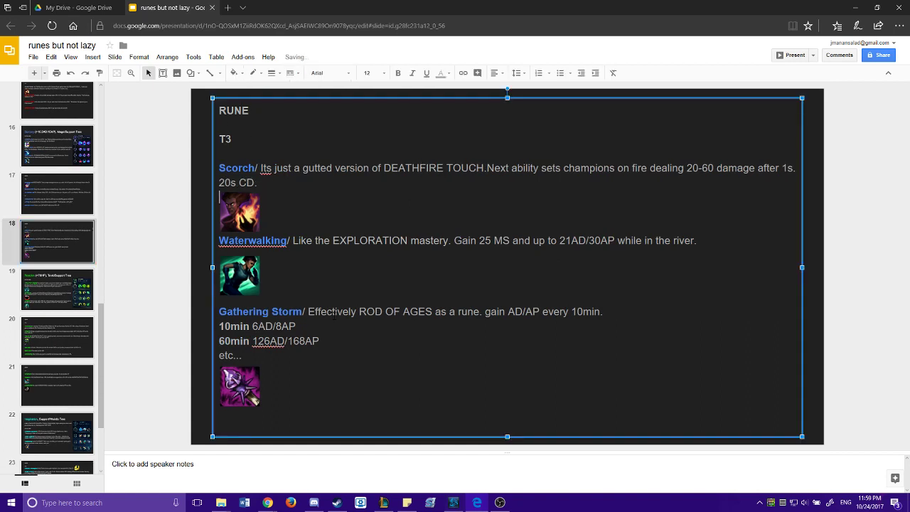
click(488, 167)
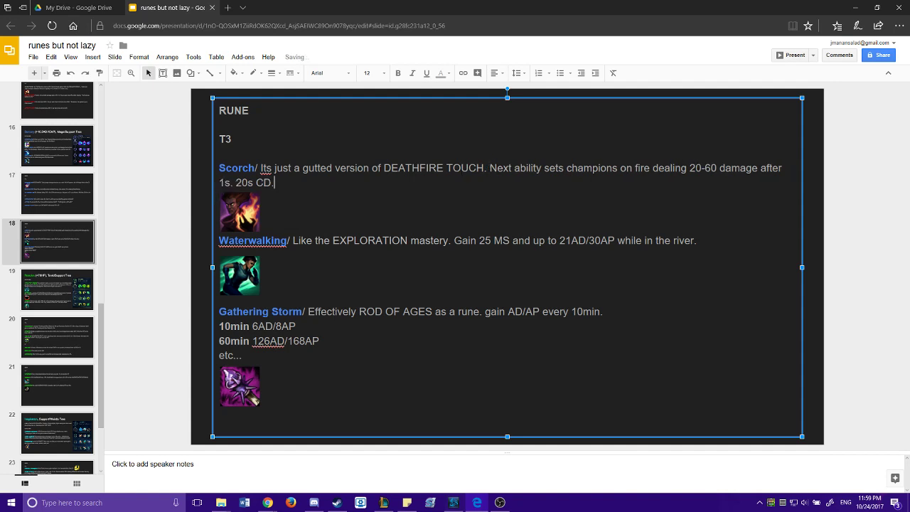
drag(689, 168, 770, 191)
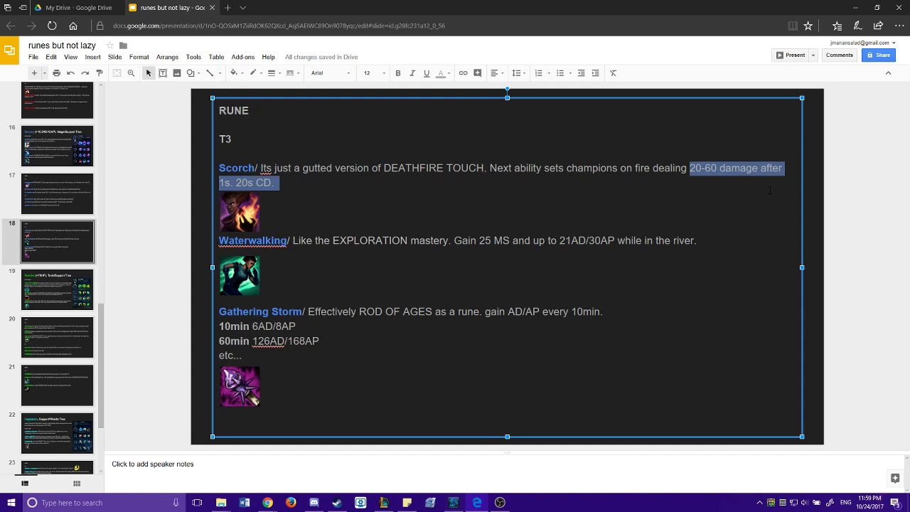
click(419, 202)
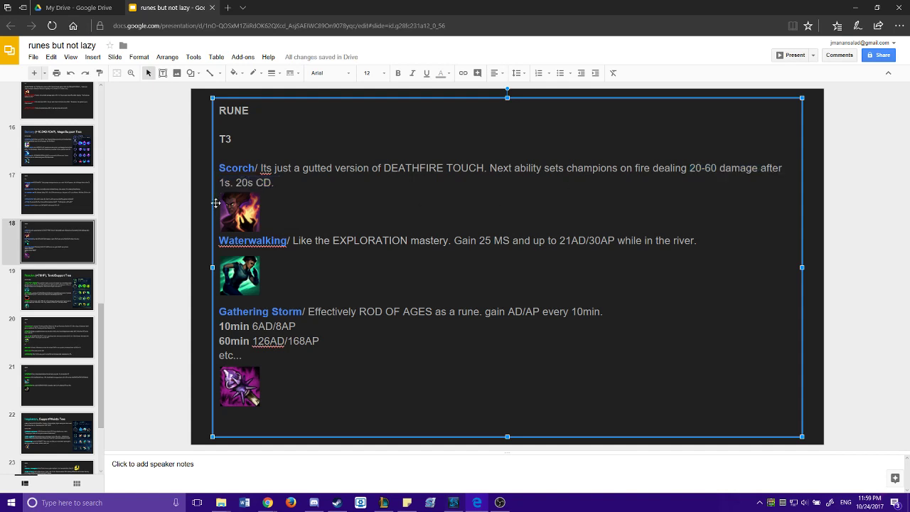
click(240, 205)
click(249, 206)
click(44, 149)
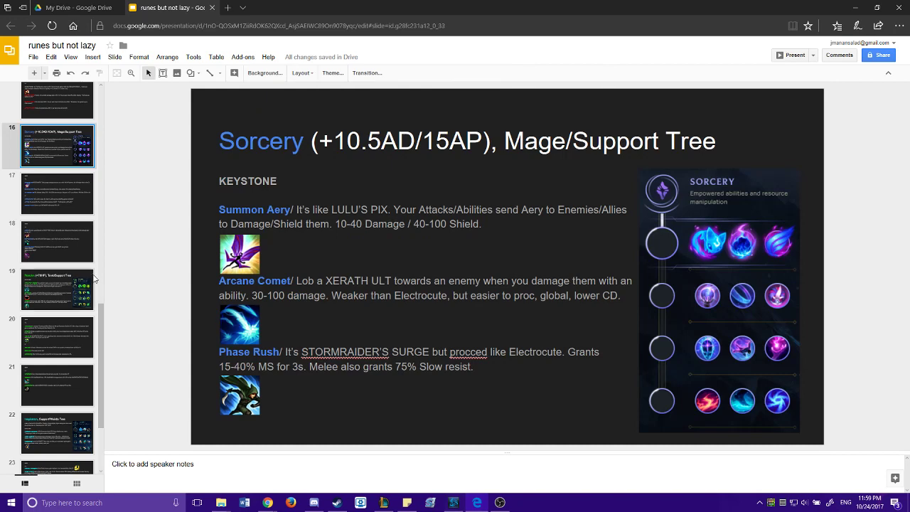
Step: Flip from the Nullifying Orb slide to slide 18 with the T3 Scorch runes
click(67, 244)
click(86, 206)
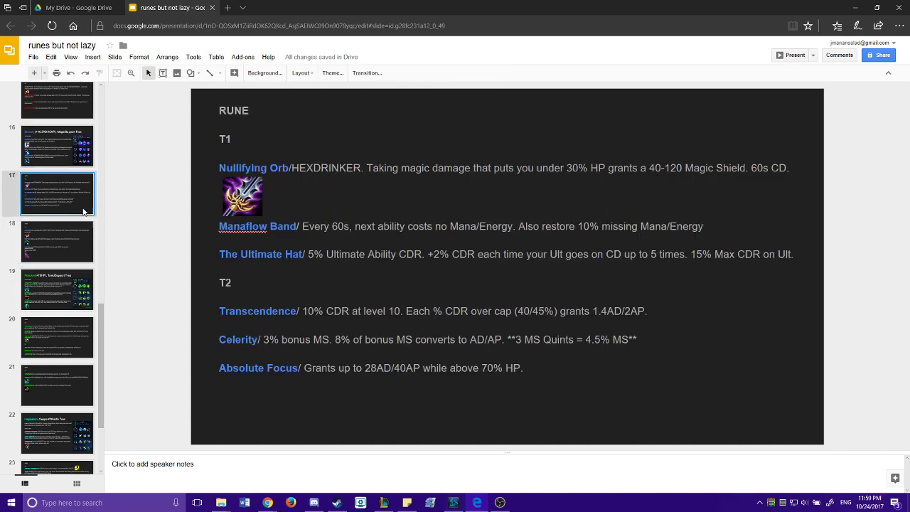
click(244, 186)
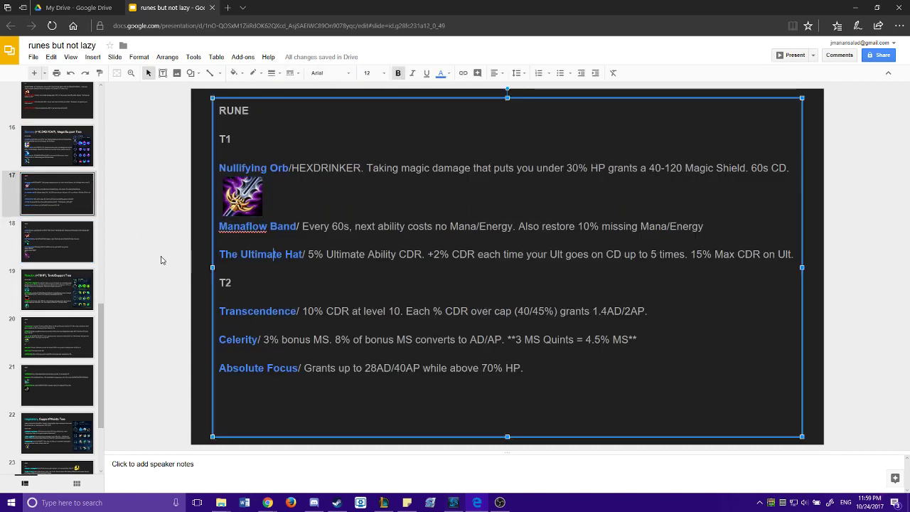
click(57, 242)
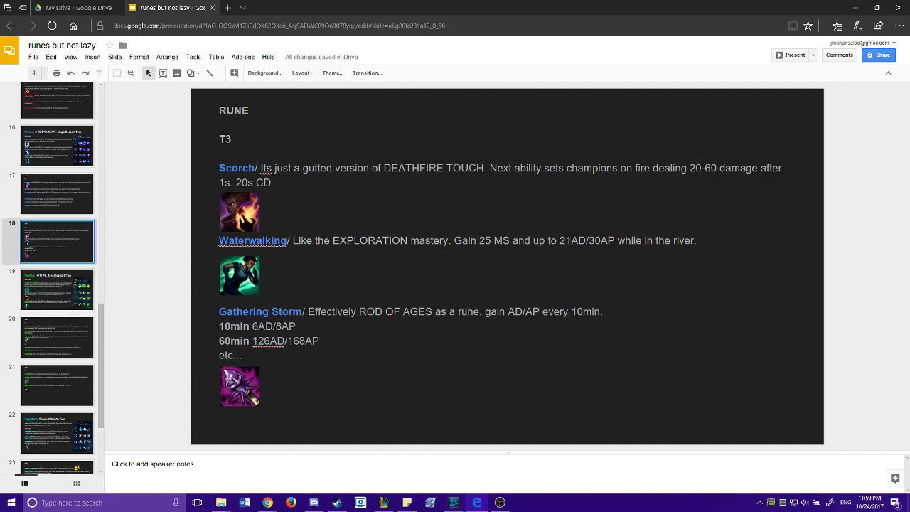
Step: Highlight the Waterwalking 21AD/30AP river bonus and Gathering Storm's ROD OF AGES text, then open slide 19
drag(475, 240, 697, 241)
click(638, 250)
drag(559, 240, 707, 240)
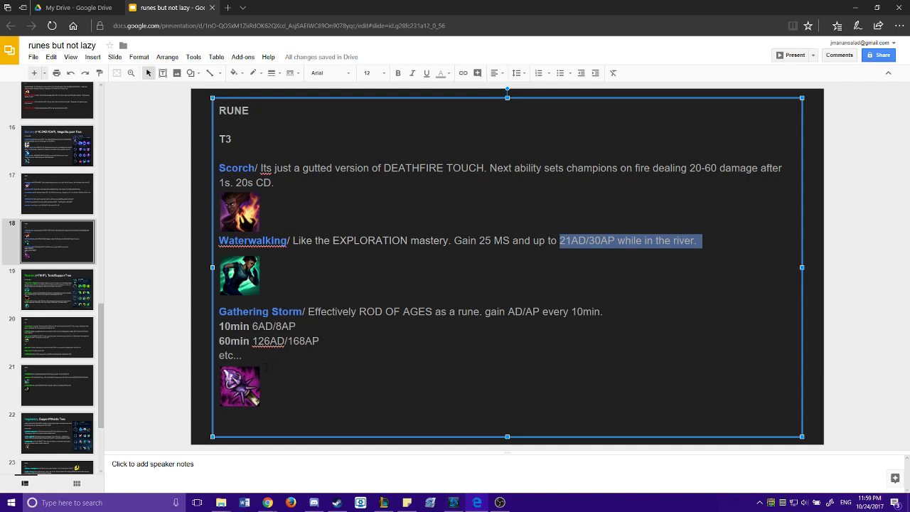
click(334, 365)
drag(327, 311, 532, 324)
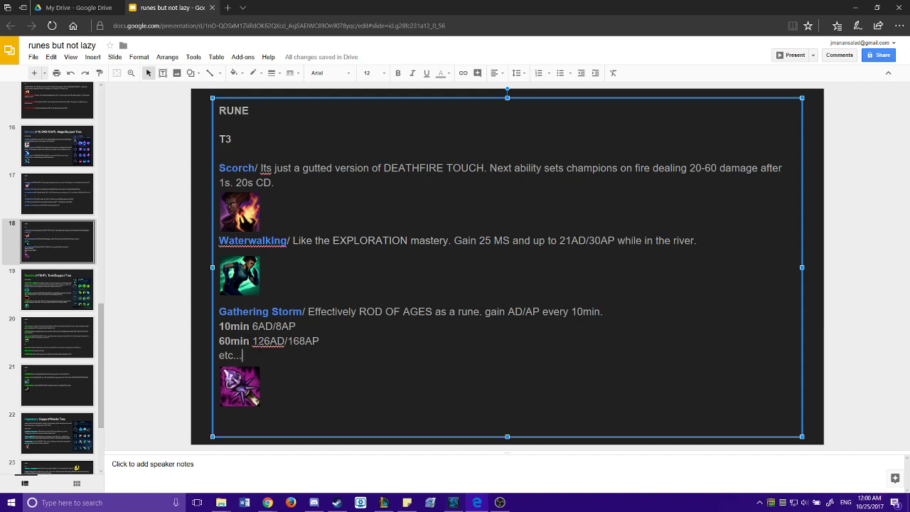
key(Down)
scroll(64, 205, down, 1)
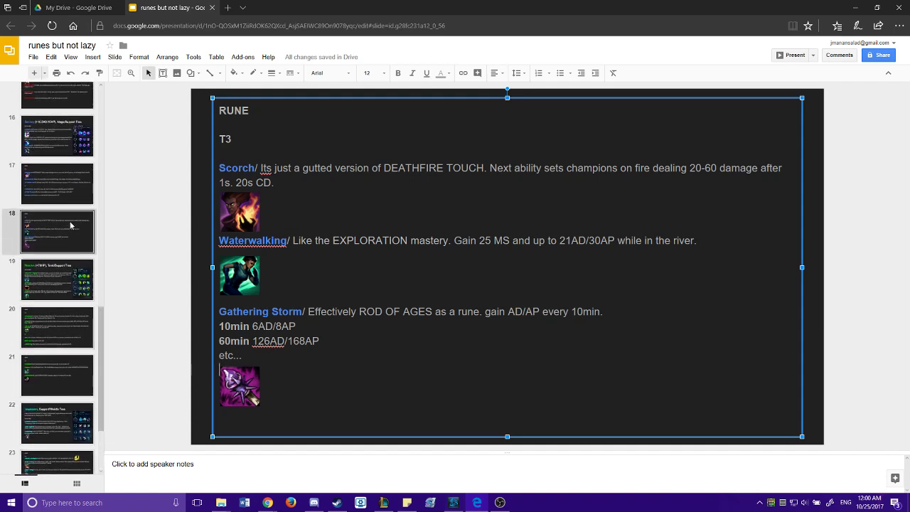
click(64, 293)
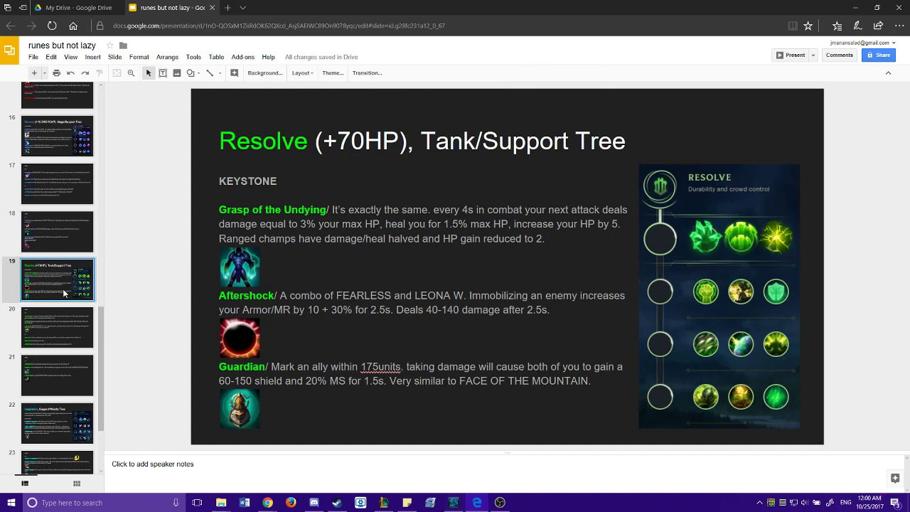
Step: Highlight the 'increase your HP by 5' clause and the ranged champions sentence on slide 19
click(594, 264)
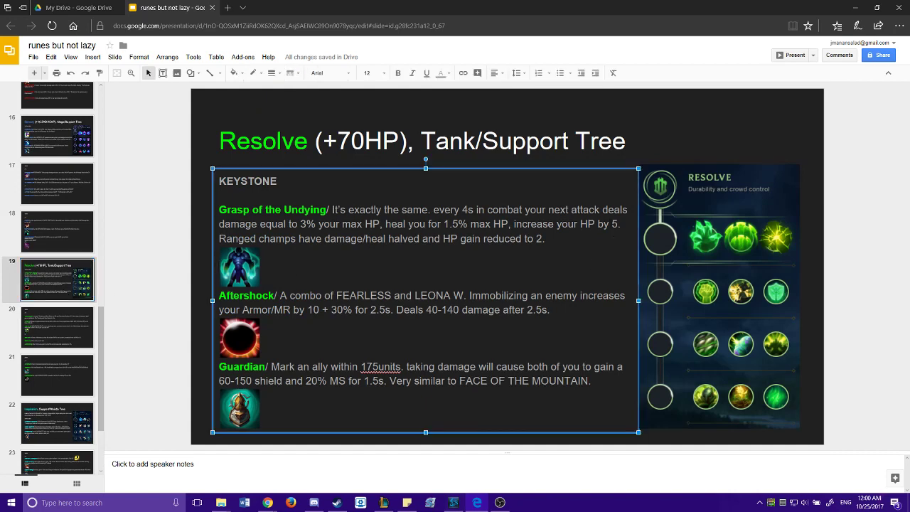
drag(619, 224, 514, 224)
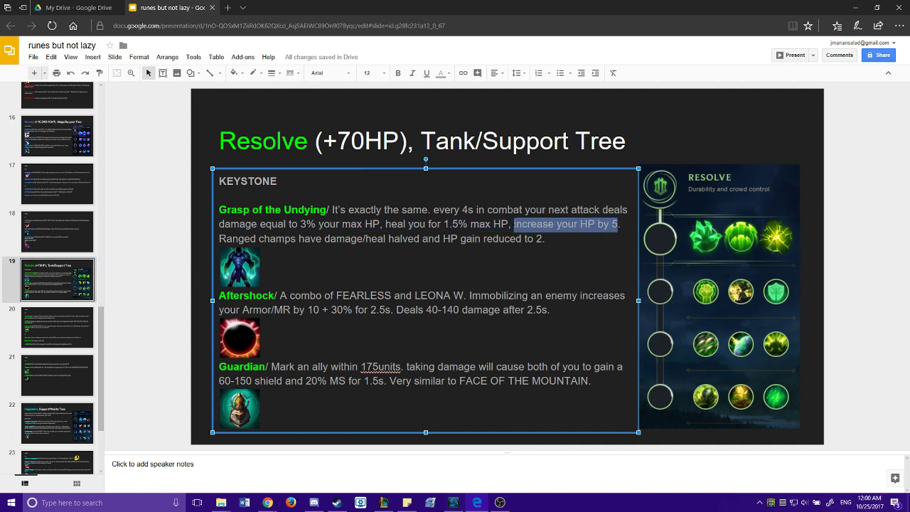
drag(567, 240, 211, 241)
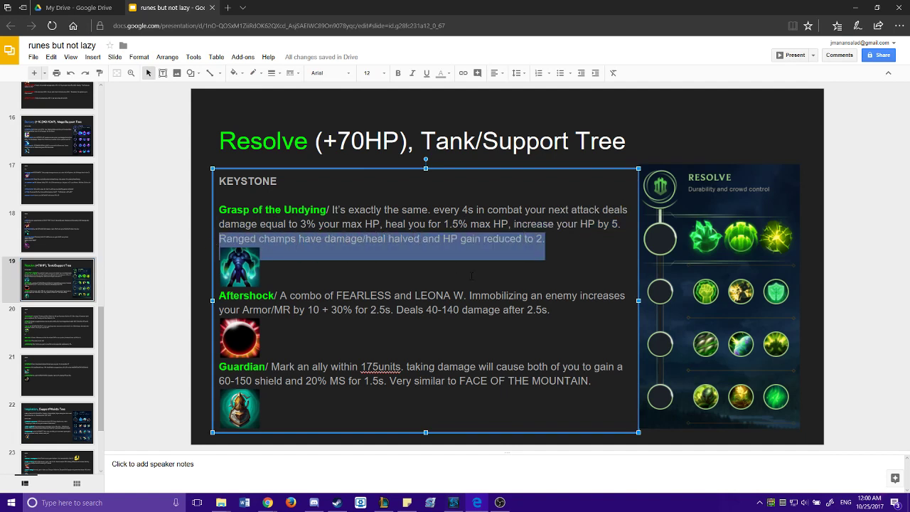
key(Right)
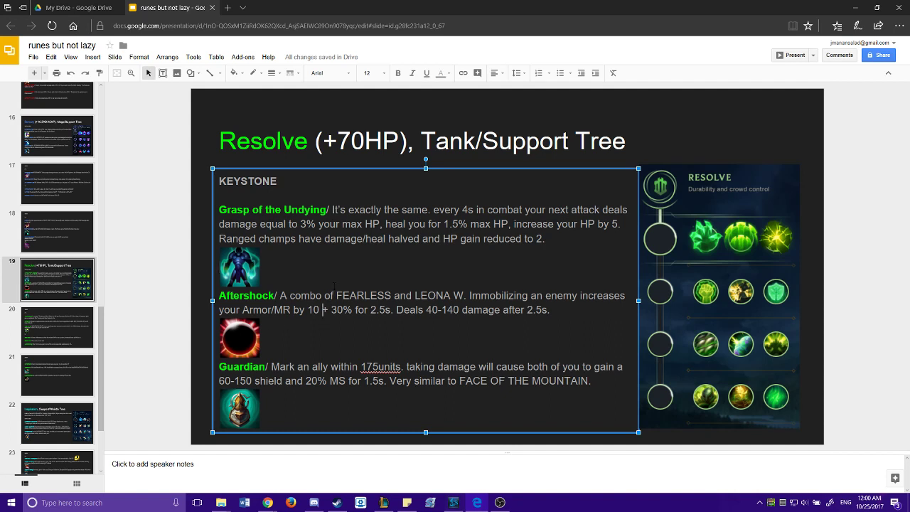
Step: Highlight Aftershock's Armor/MR bonus, '30% for 2.5s' and 40-140 damage, then select its icon
drag(336, 295, 517, 295)
click(466, 342)
drag(253, 310, 415, 337)
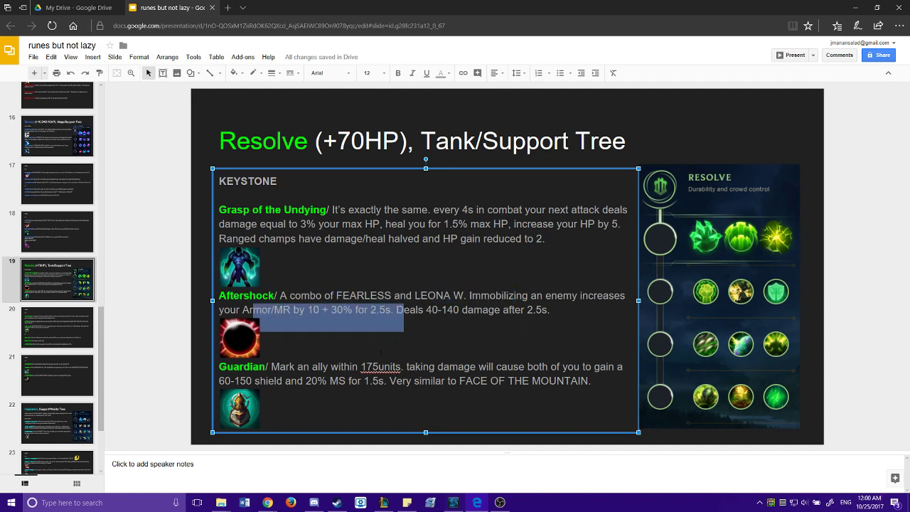
click(371, 350)
drag(332, 310, 555, 324)
click(220, 338)
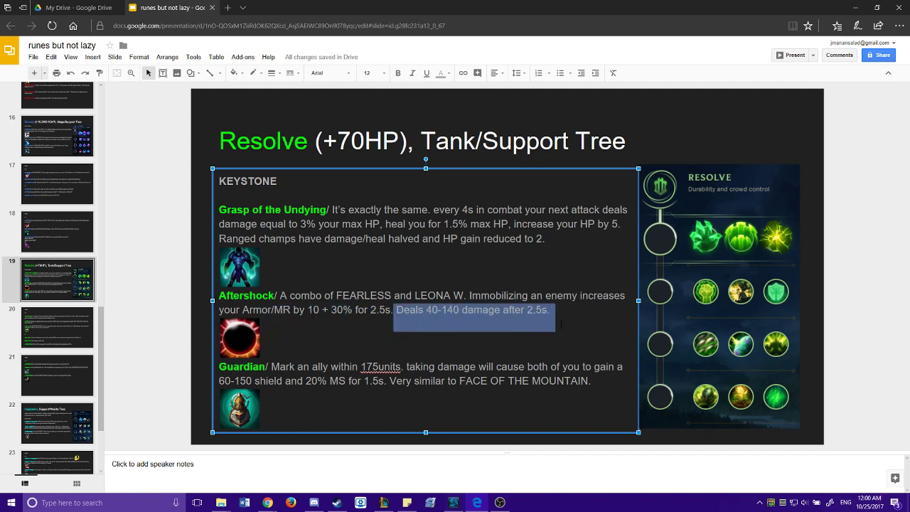
drag(424, 313, 521, 322)
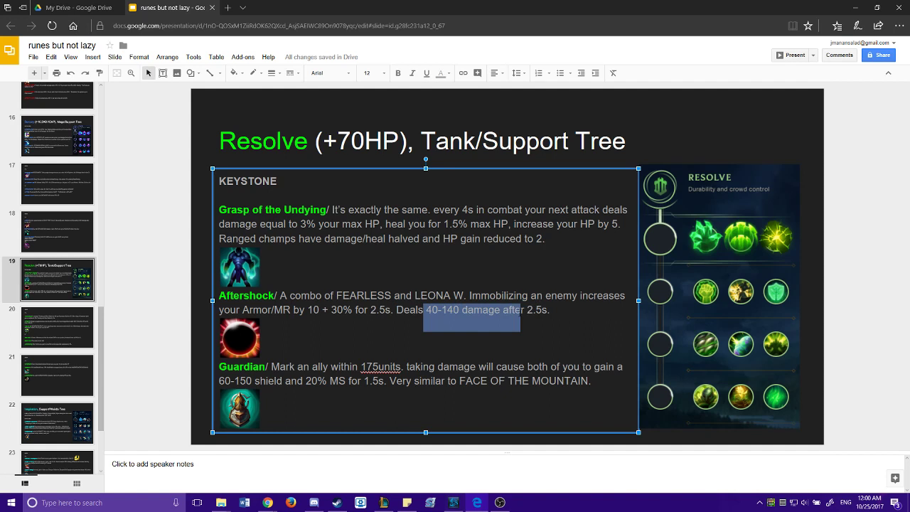
click(403, 331)
click(247, 332)
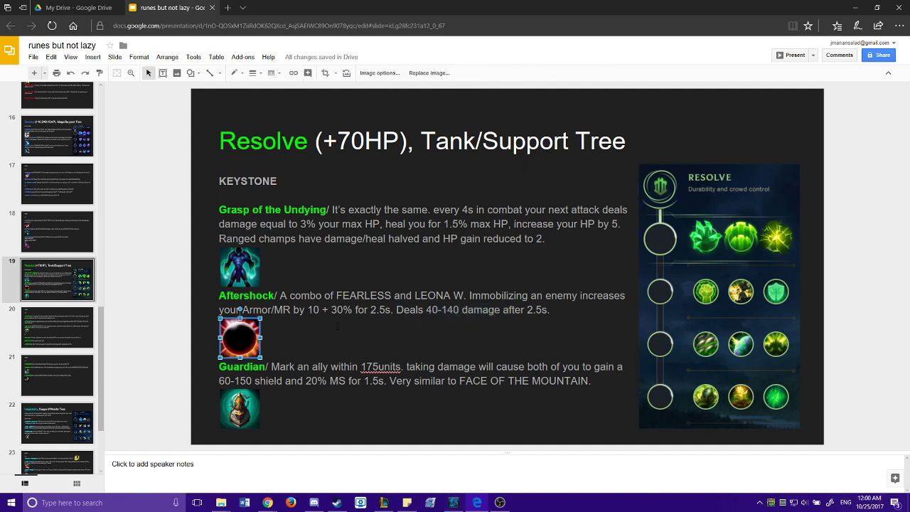
click(250, 335)
click(251, 340)
Step: Highlight Guardian's 175units range and 20% MS for 1.5s bonus, then open slide 20
triple_click(519, 380)
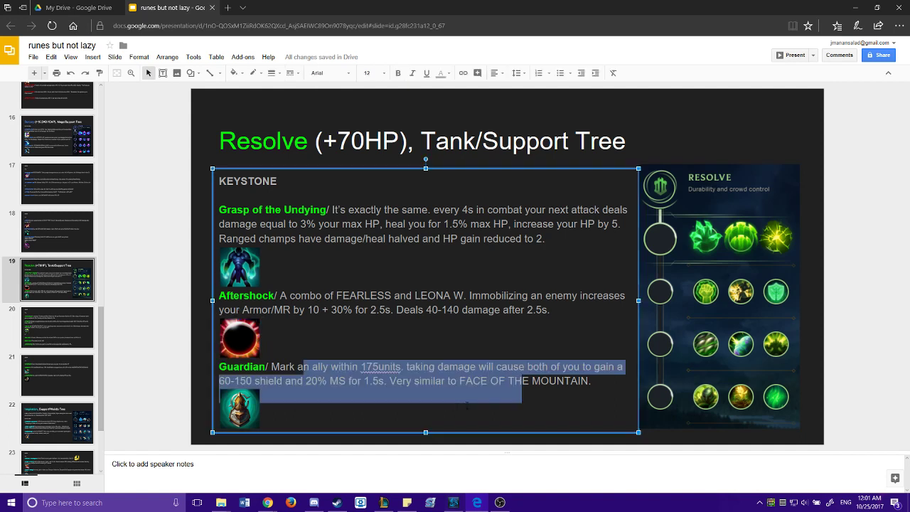
click(458, 381)
double_click(381, 367)
drag(380, 367, 337, 359)
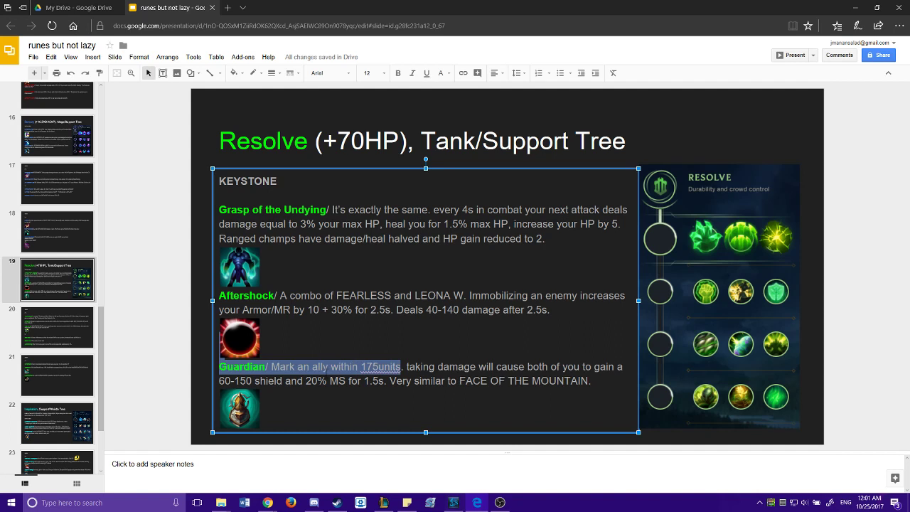
drag(306, 381, 396, 387)
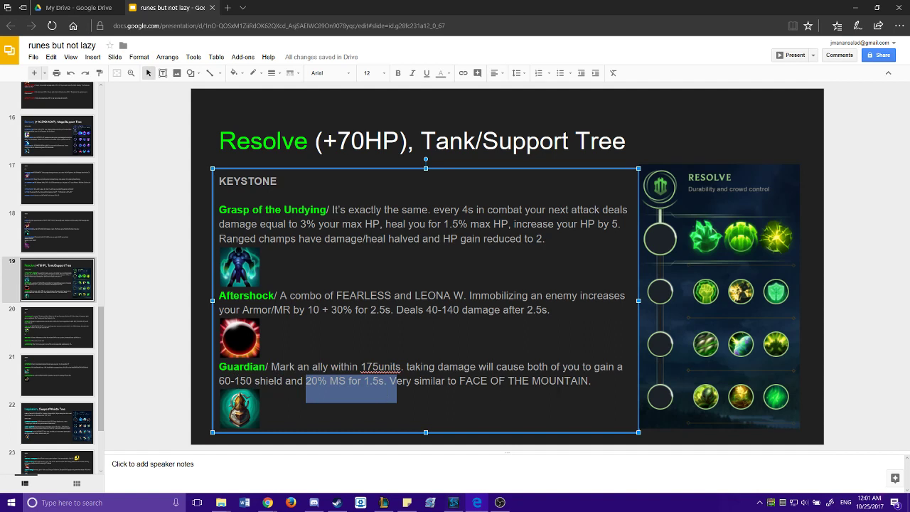
click(61, 343)
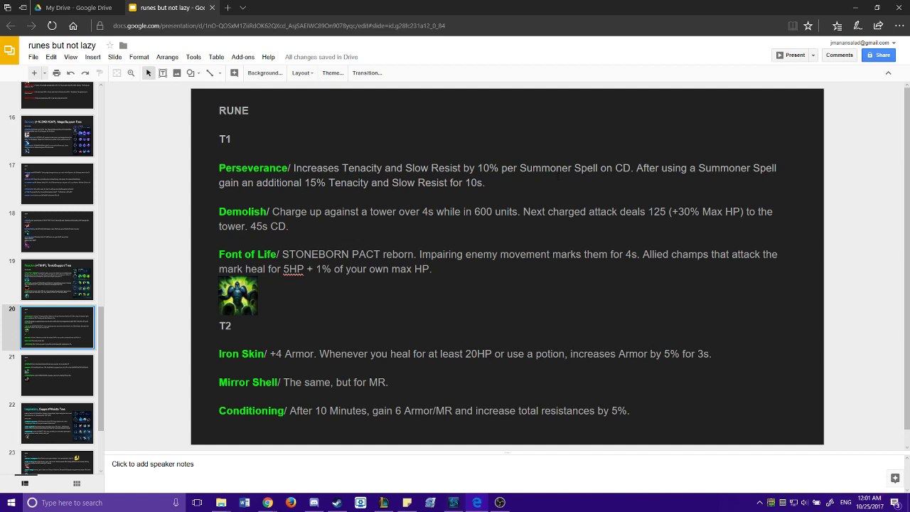
triple_click(242, 168)
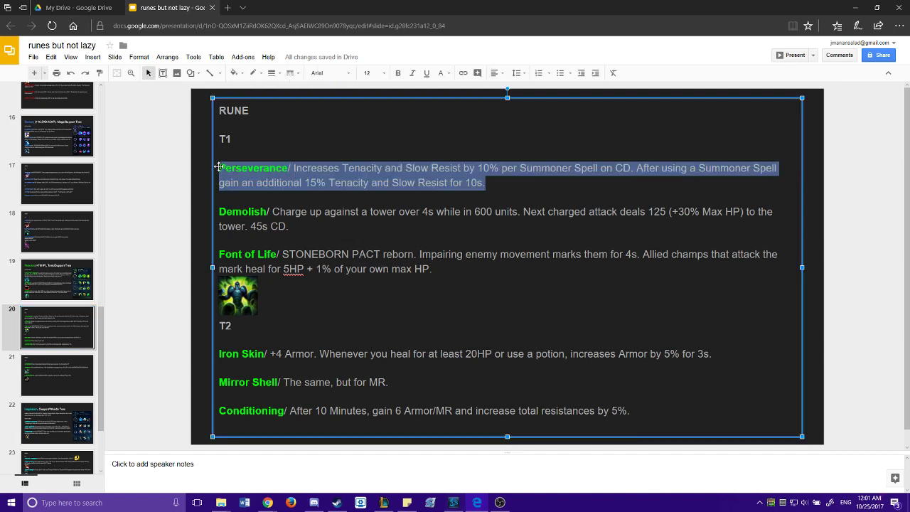
drag(487, 183, 212, 164)
drag(487, 183, 180, 177)
click(369, 202)
scroll(72, 250, down, 2)
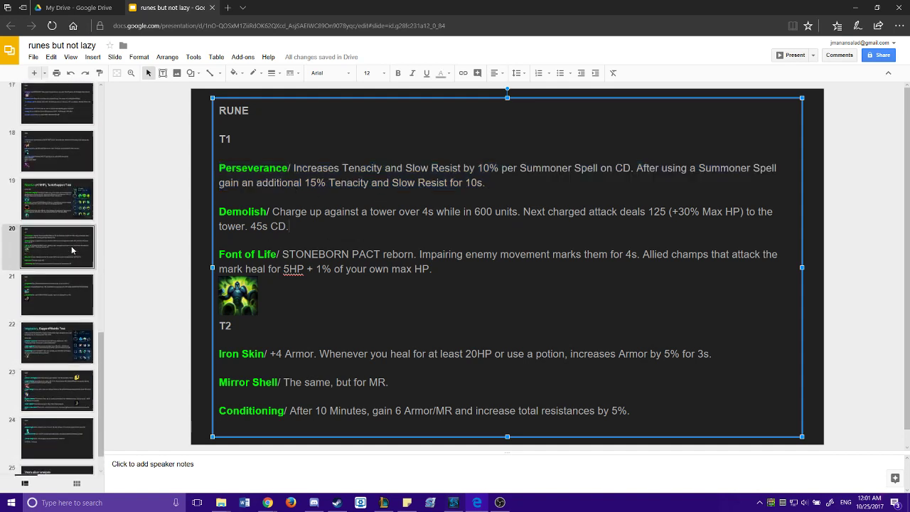
scroll(72, 249, down, 1)
drag(289, 226, 212, 212)
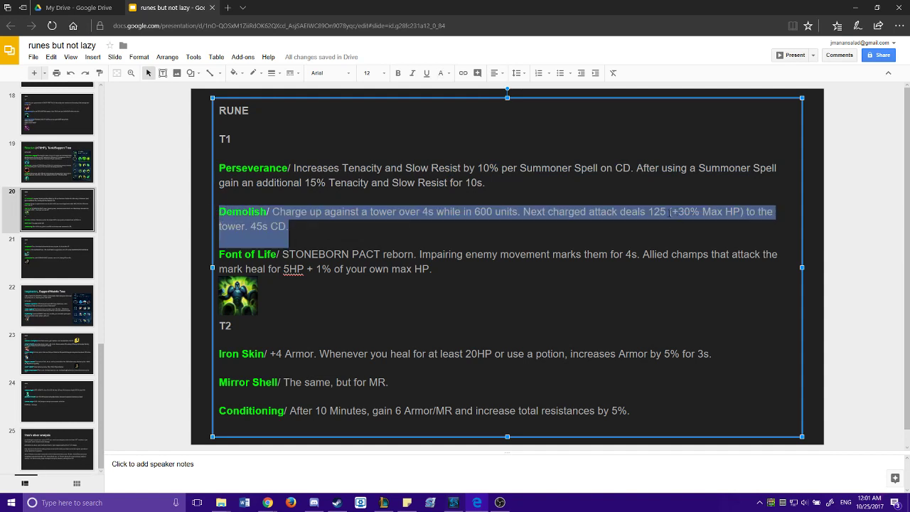
click(670, 212)
drag(670, 212, 741, 212)
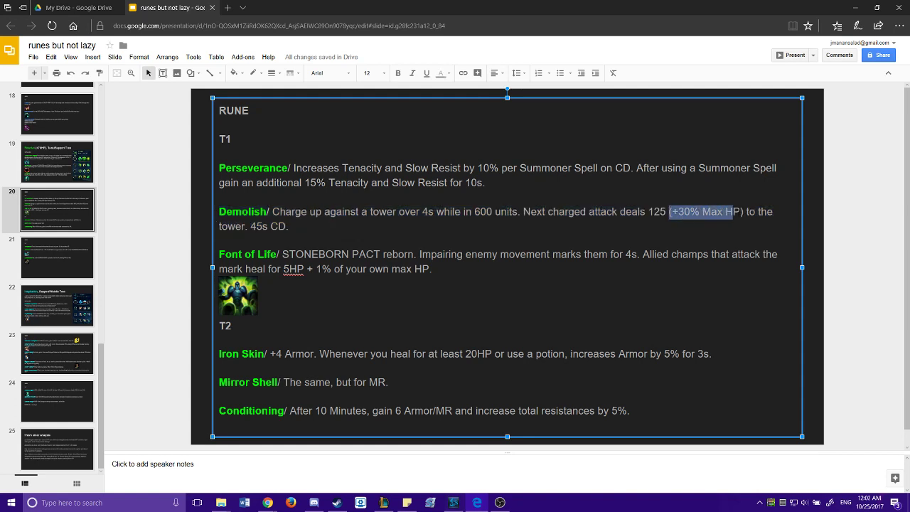
click(289, 226)
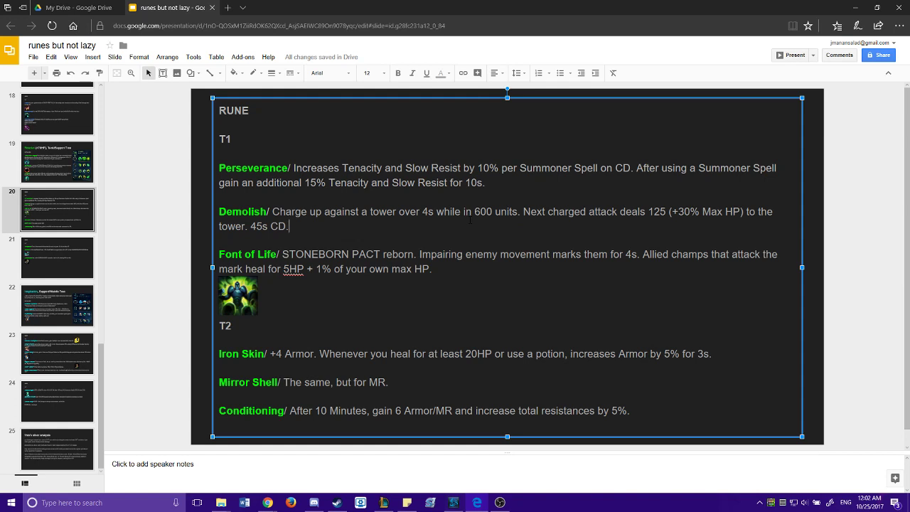
drag(385, 230, 220, 212)
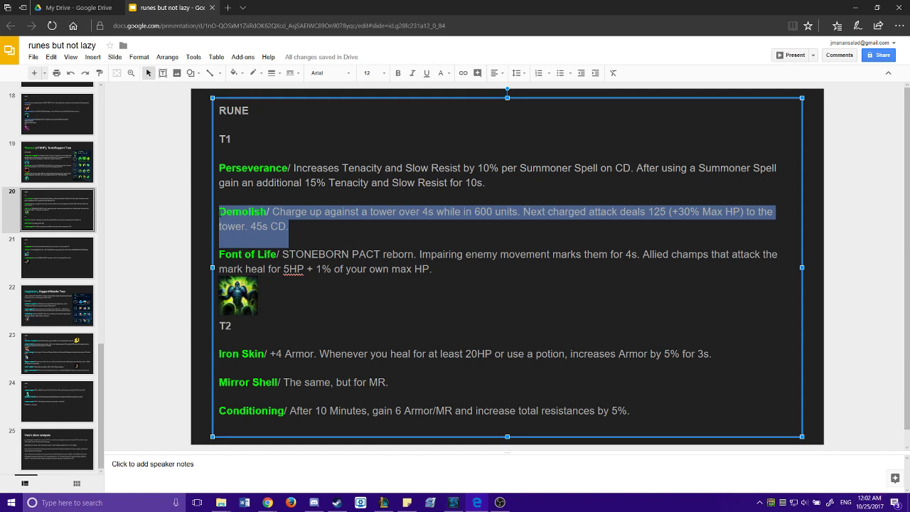
click(325, 223)
drag(325, 223, 226, 212)
click(664, 254)
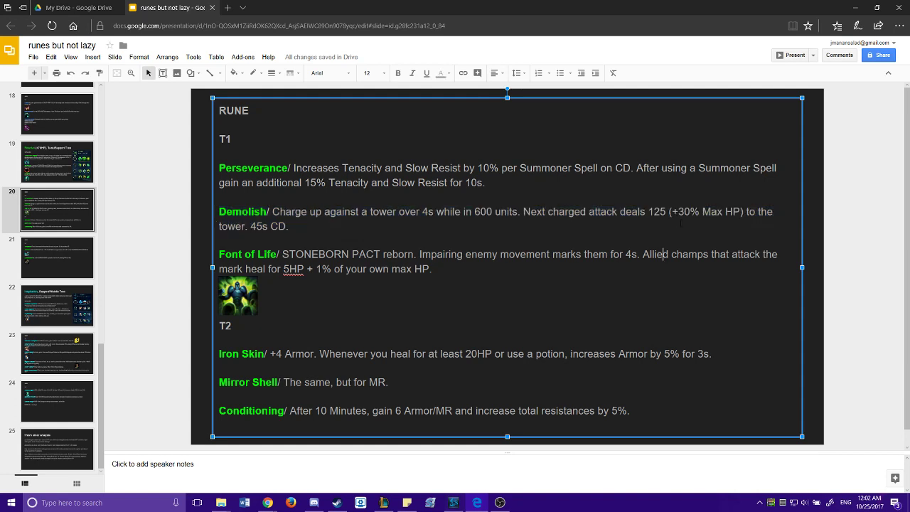
drag(687, 211, 762, 212)
click(492, 311)
Step: Highlight the Font of Life heal amount and the Iron Skin and Mirror Shell runes
drag(283, 268, 414, 269)
click(500, 308)
scroll(500, 307, down, 1)
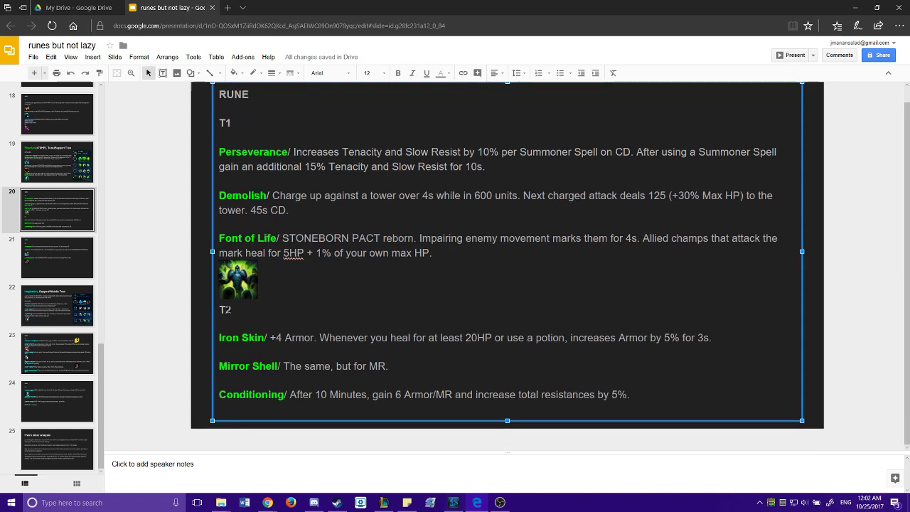
drag(226, 338, 445, 379)
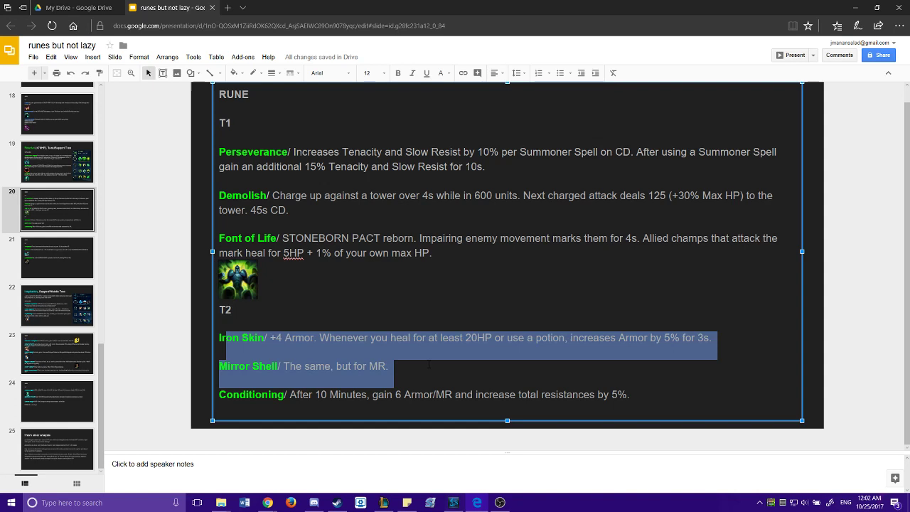
click(429, 365)
Step: Highlight the +4 Armor, 20HP condition, 5% value and Conditioning line, then open slide 21
drag(270, 338, 341, 339)
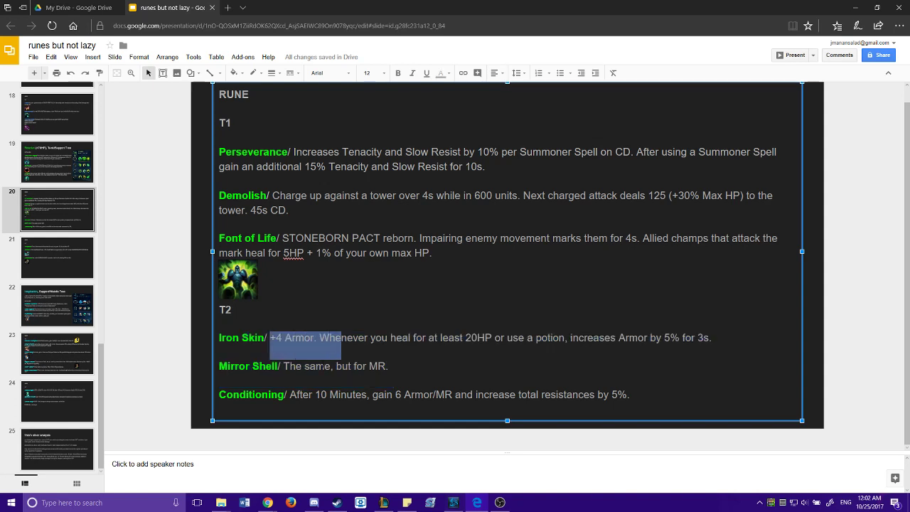
click(326, 367)
drag(466, 338, 566, 341)
click(370, 366)
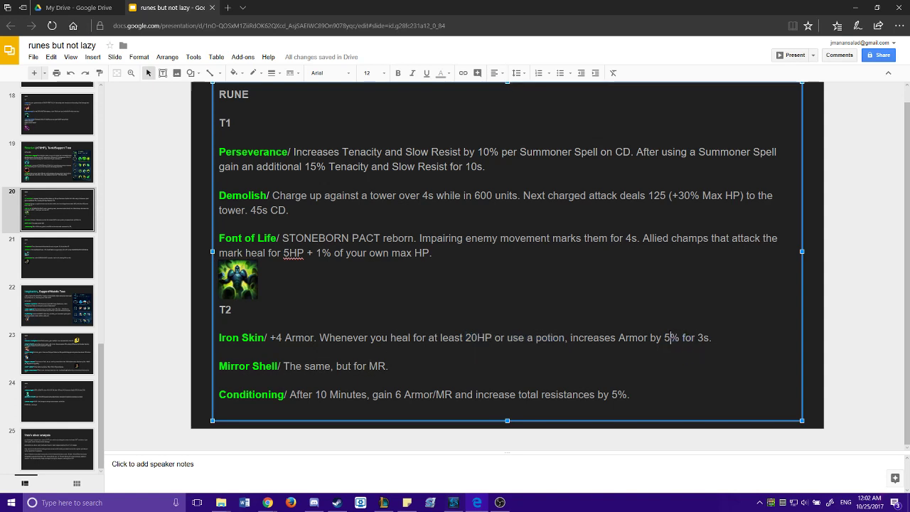
double_click(667, 339)
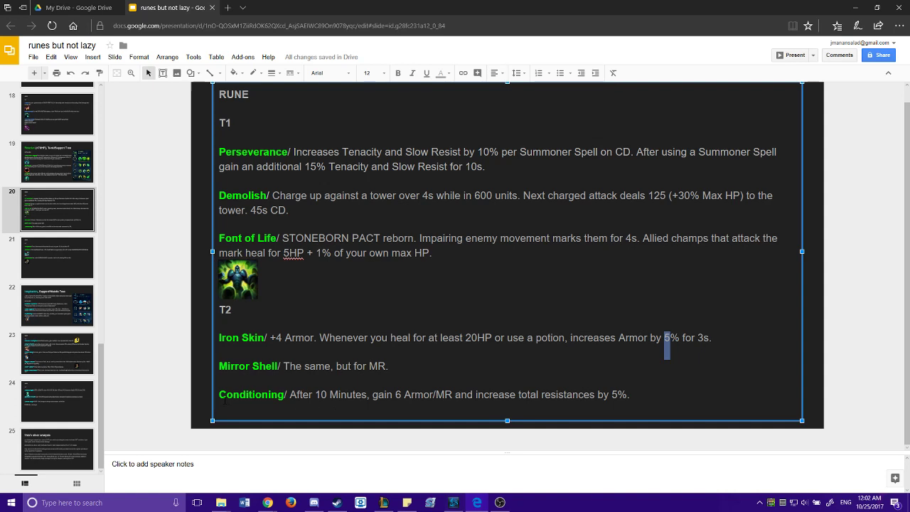
drag(225, 401, 662, 415)
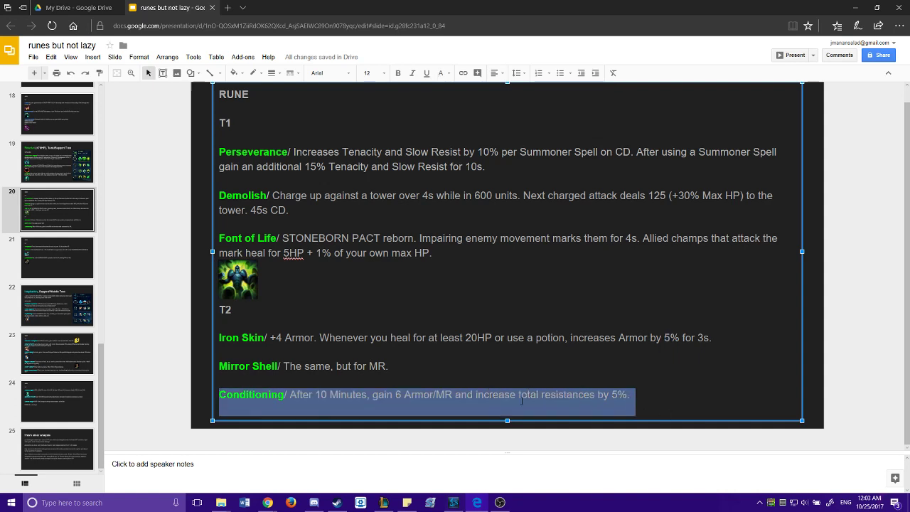
click(630, 394)
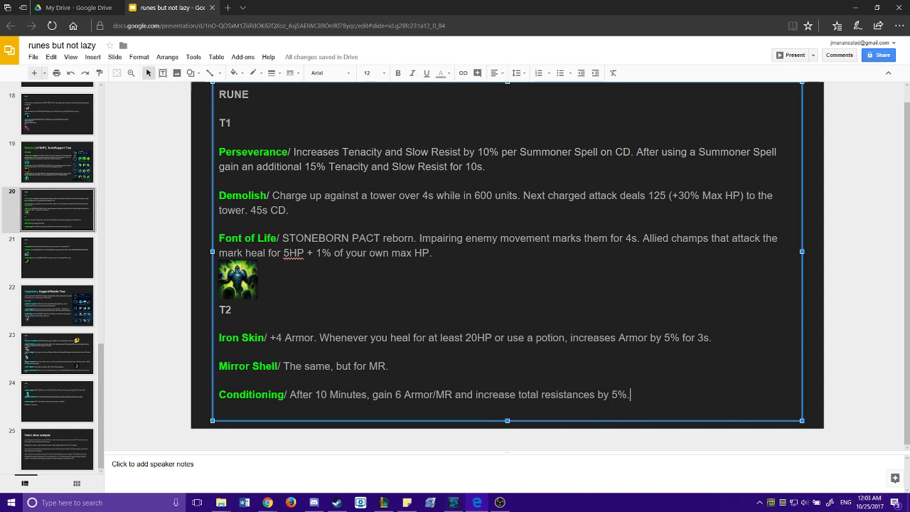
click(81, 277)
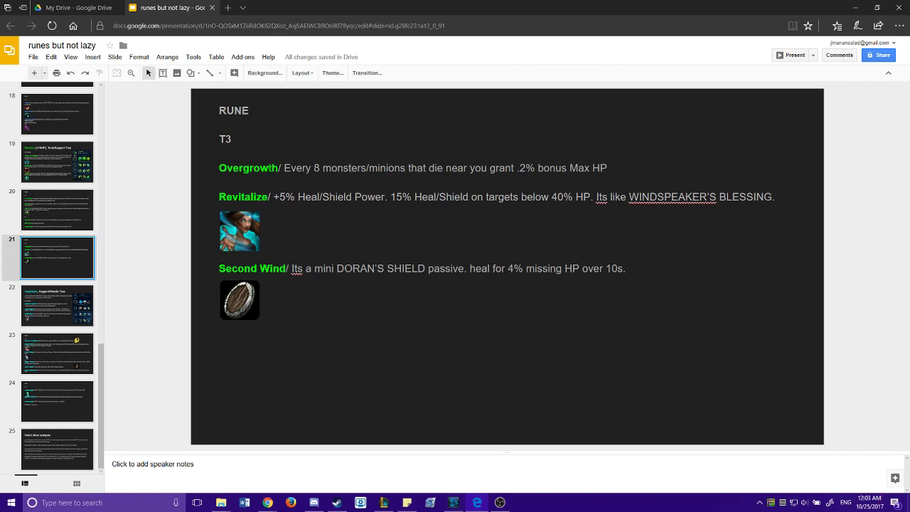
Step: Add a period after 'Max HP' at the end of the Overgrowth description
drag(271, 169, 621, 181)
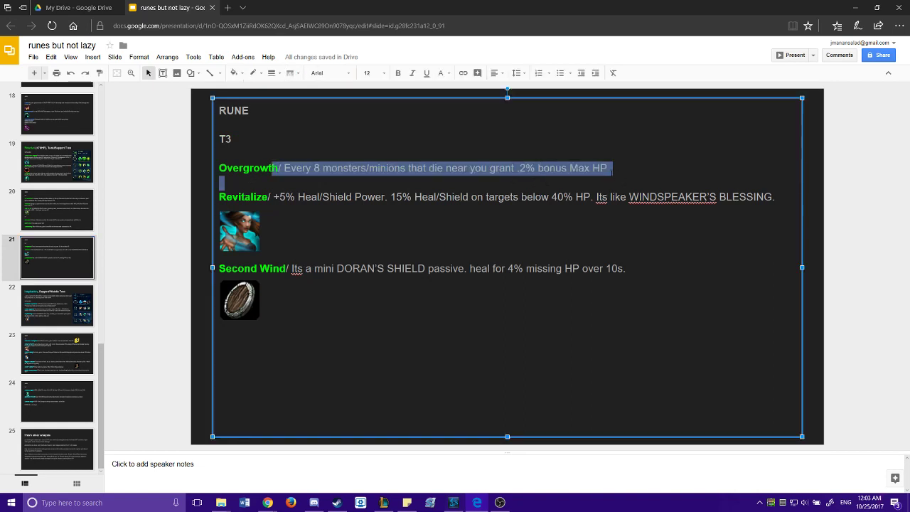
click(608, 168)
text(.)
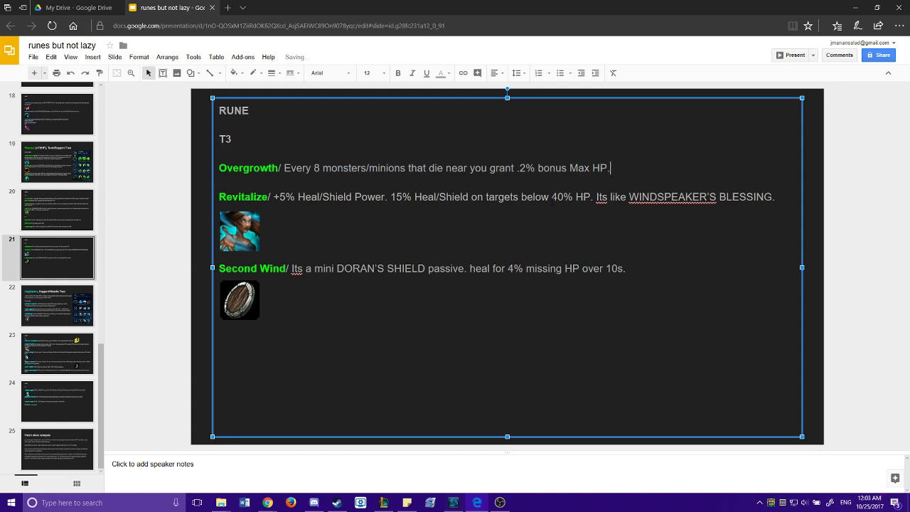
drag(648, 170, 189, 159)
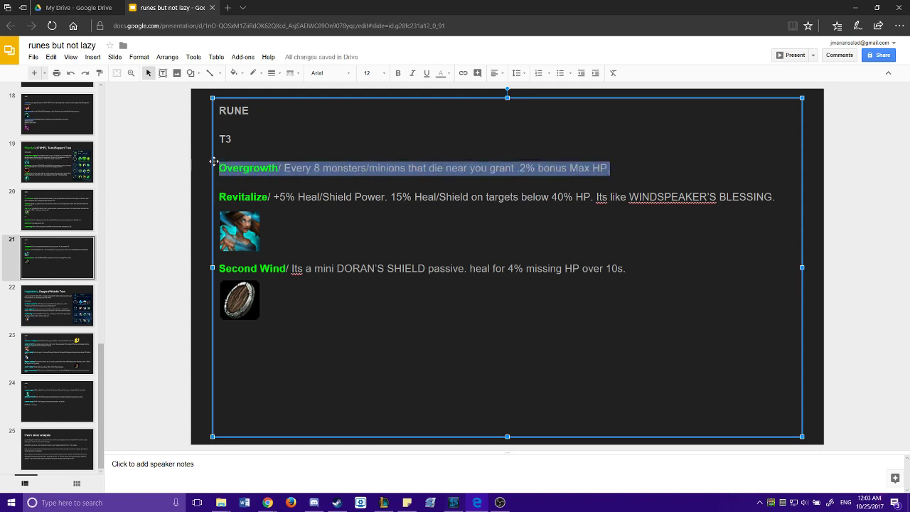
click(521, 256)
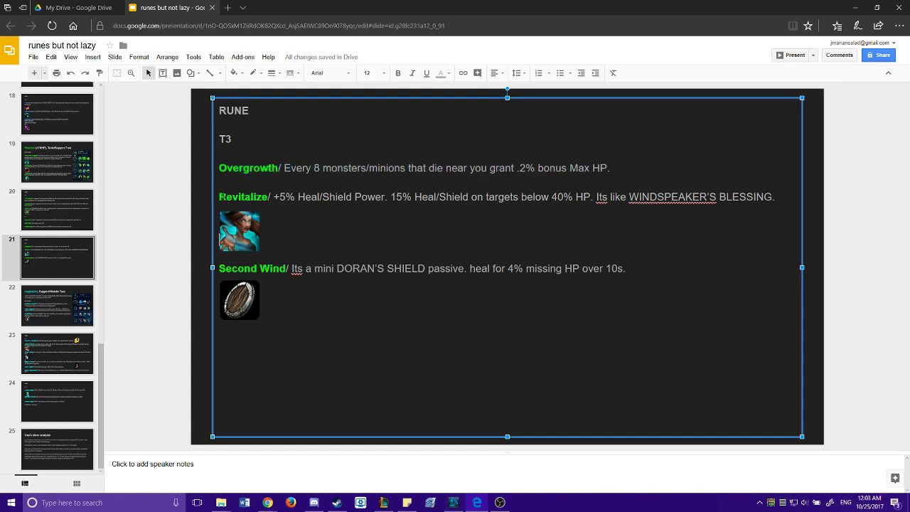
Step: Highlight Revitalize's 15% Heal/Shield part and its WINDSPEAKER'S BLESSING comparison
triple_click(220, 196)
drag(760, 209, 772, 198)
click(384, 191)
mouse_move(389, 190)
mouse_down()
mouse_move(590, 198)
mouse_move(638, 209)
mouse_move(573, 199)
mouse_up()
mouse_move(777, 198)
mouse_down()
mouse_move(220, 199)
mouse_move(611, 199)
mouse_move(596, 199)
mouse_up()
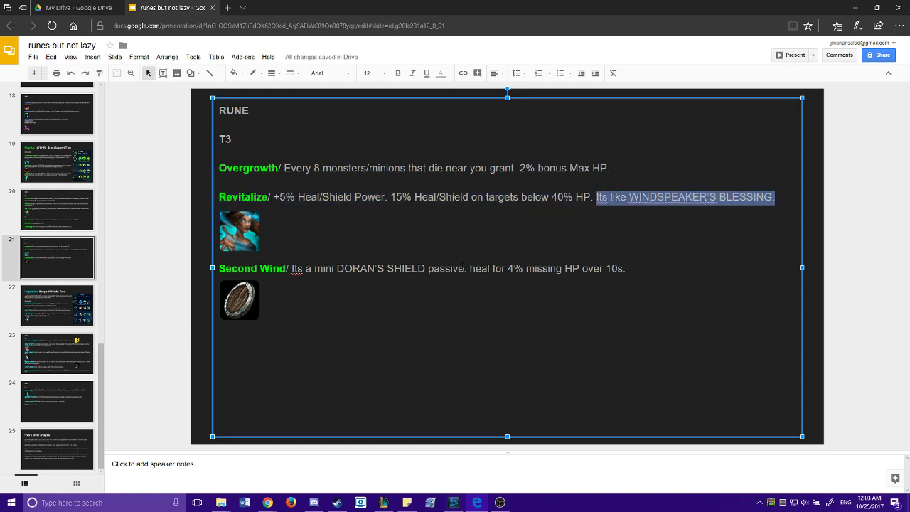
click(297, 254)
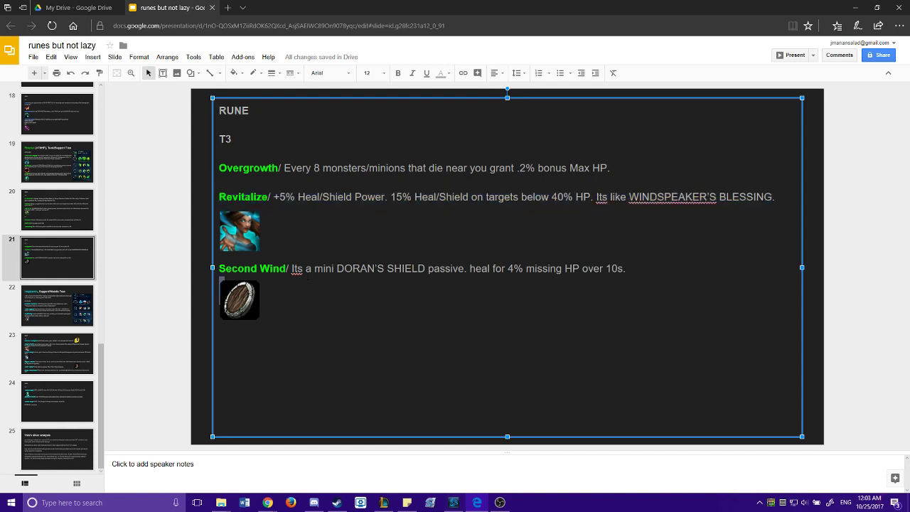
Step: Highlight Second Wind's 4% missing HP heal and whole line, then open slide 22
drag(470, 270, 626, 269)
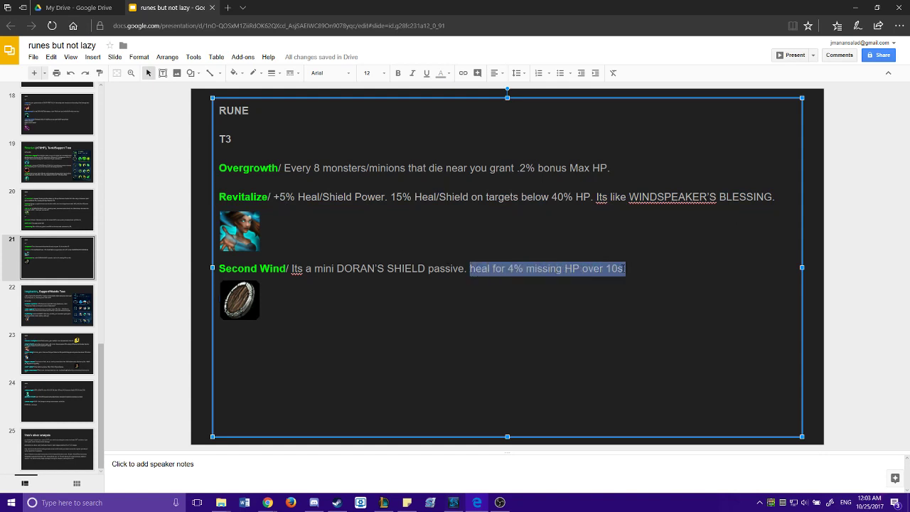
click(387, 309)
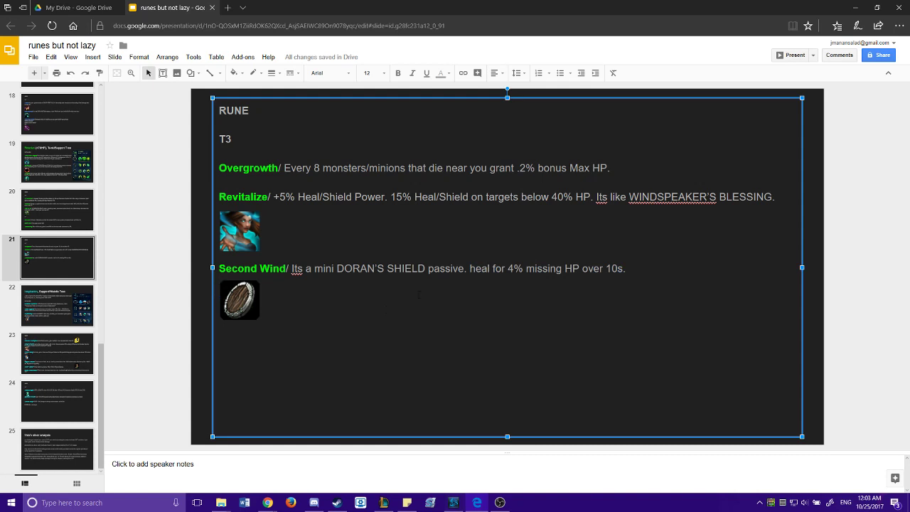
drag(629, 270, 194, 264)
click(212, 278)
drag(215, 300, 213, 275)
drag(627, 268, 220, 267)
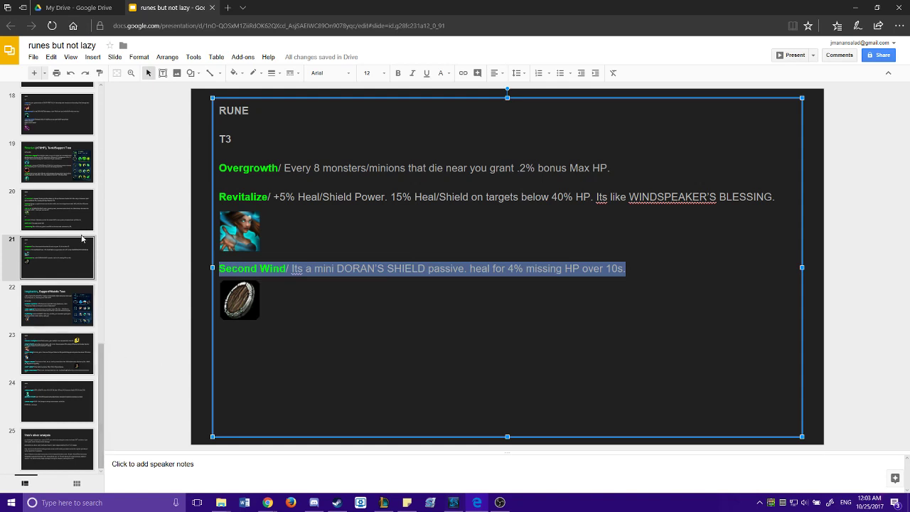
click(64, 304)
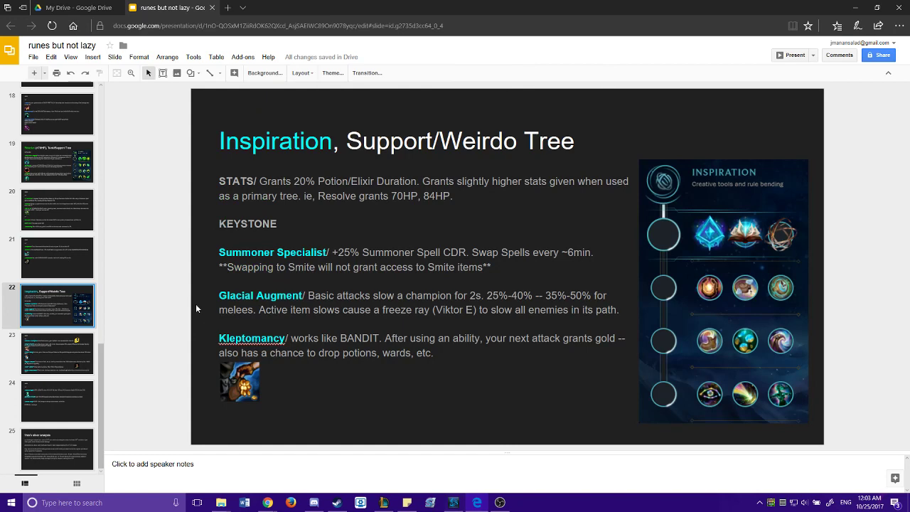
Step: Highlight the Potion/Elixir Duration, 70HP and Summoner Specialist CDR parts of the Inspiration slide text
click(299, 197)
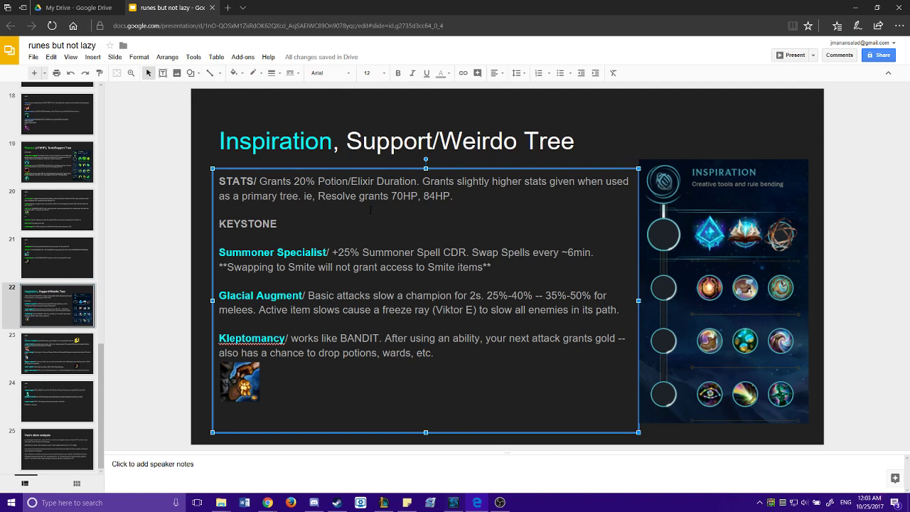
drag(317, 182, 419, 182)
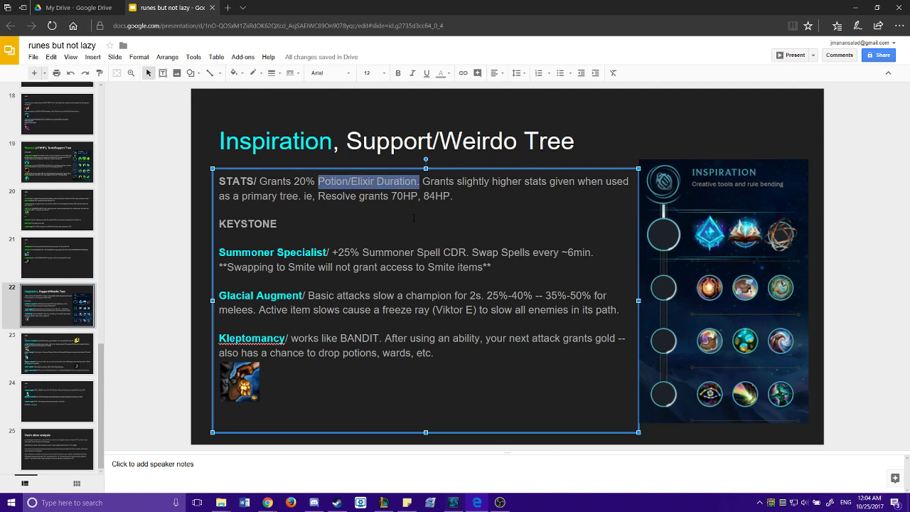
click(503, 209)
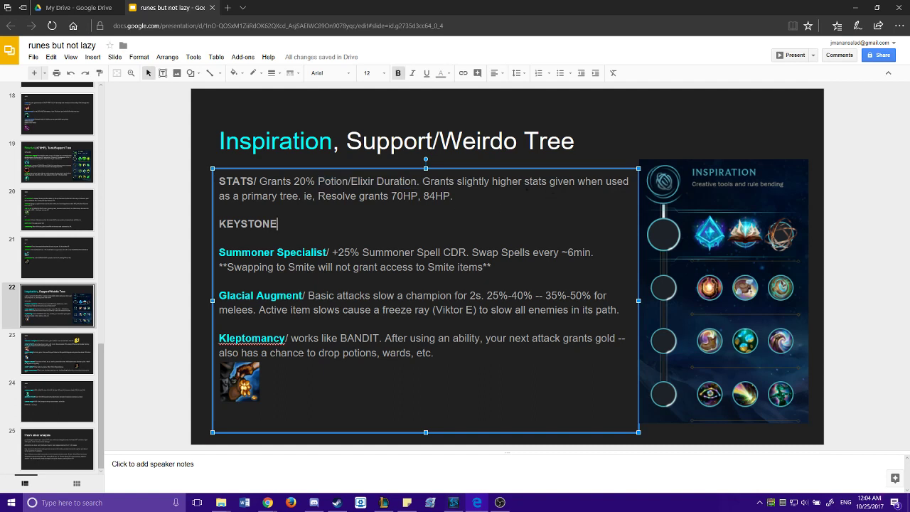
drag(396, 196, 412, 197)
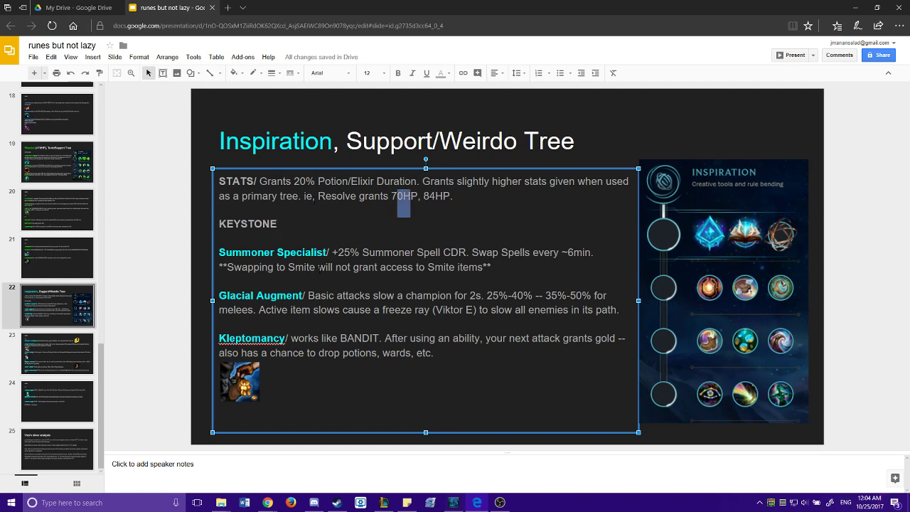
mouse_move(339, 252)
mouse_down()
mouse_move(513, 267)
mouse_move(466, 253)
mouse_up()
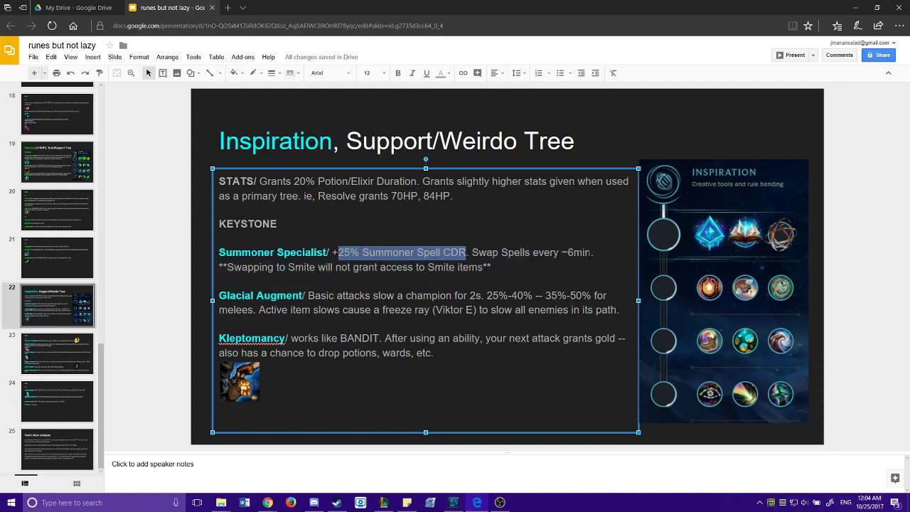
triple_click(592, 253)
drag(594, 252, 479, 253)
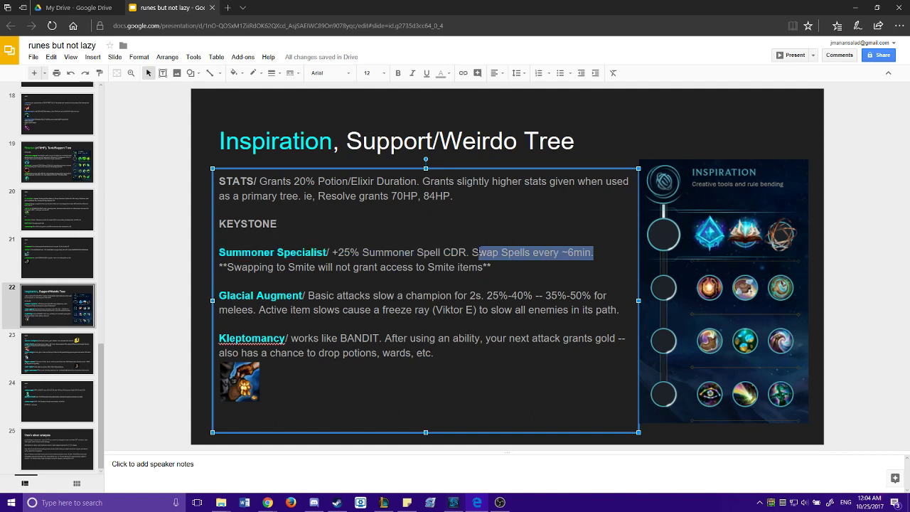
click(534, 273)
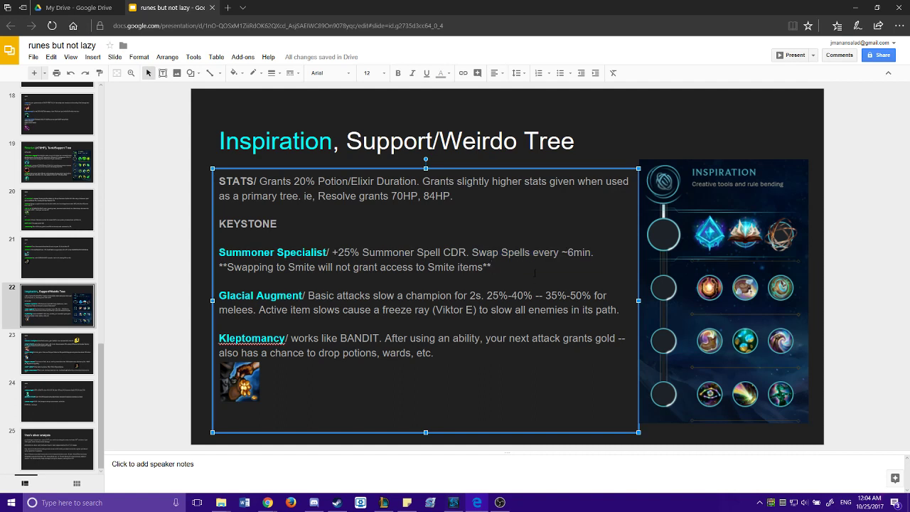
Step: Highlight the Smite items note and then the whole Summoner Specialist entry
mouse_move(534, 272)
mouse_down()
mouse_move(249, 223)
mouse_move(473, 269)
mouse_move(235, 226)
mouse_move(287, 269)
mouse_move(243, 267)
mouse_up()
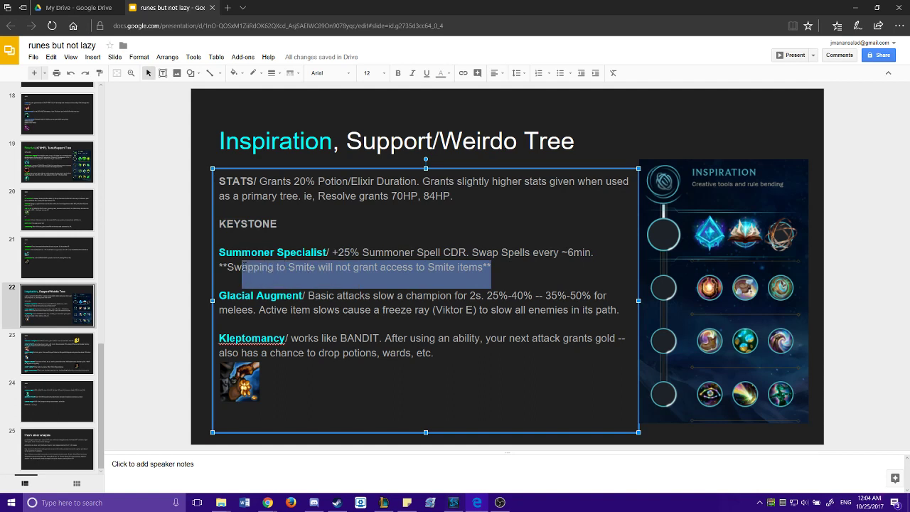
click(505, 273)
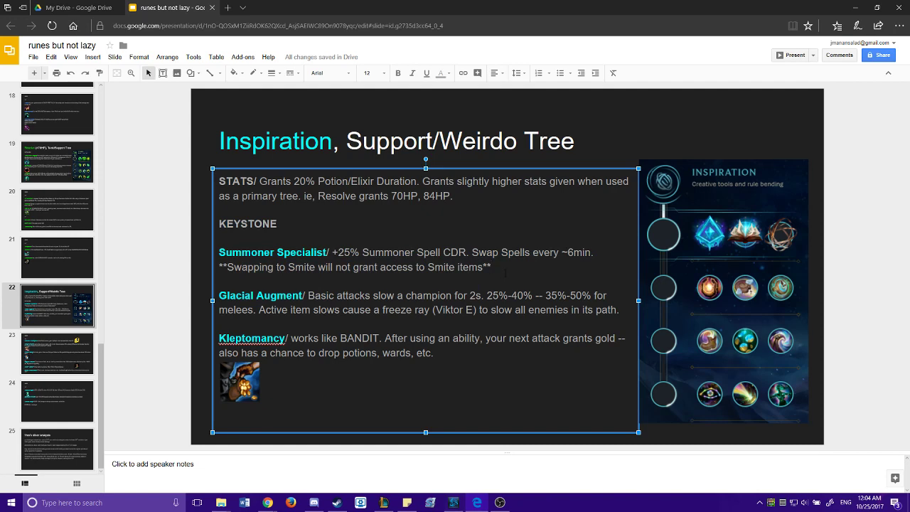
mouse_move(506, 273)
mouse_down()
mouse_move(294, 267)
mouse_move(221, 250)
mouse_up()
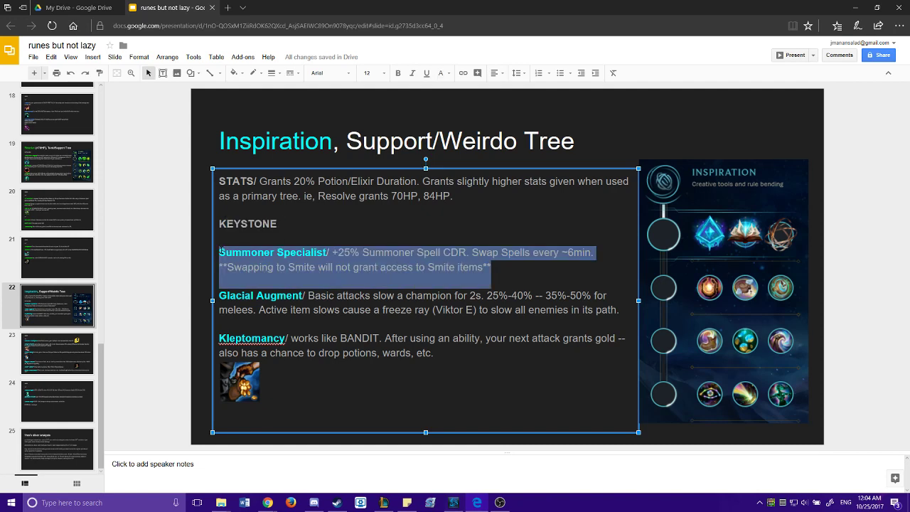
drag(436, 360, 202, 259)
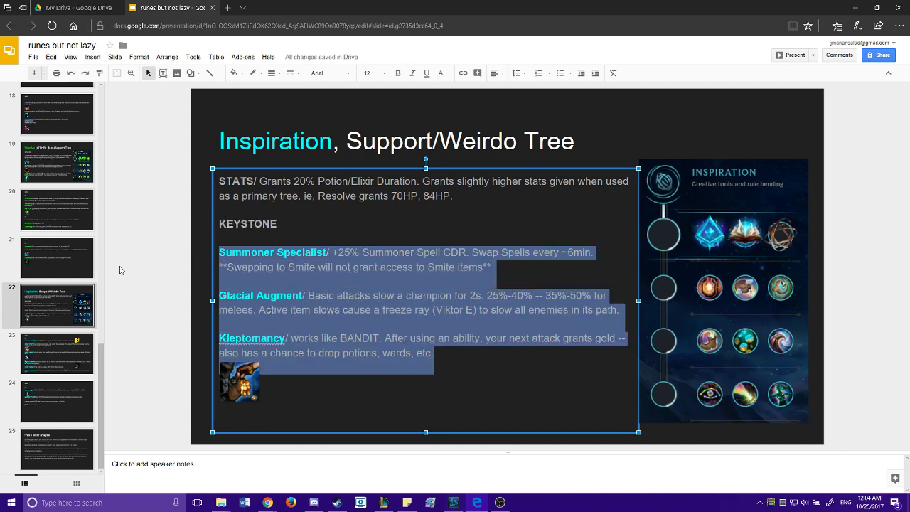
Step: Browse to the Domination T1/T2 slide and slide 23, then return to Inspiration slide 22
scroll(91, 279, up, 4)
scroll(90, 279, up, 3)
click(57, 288)
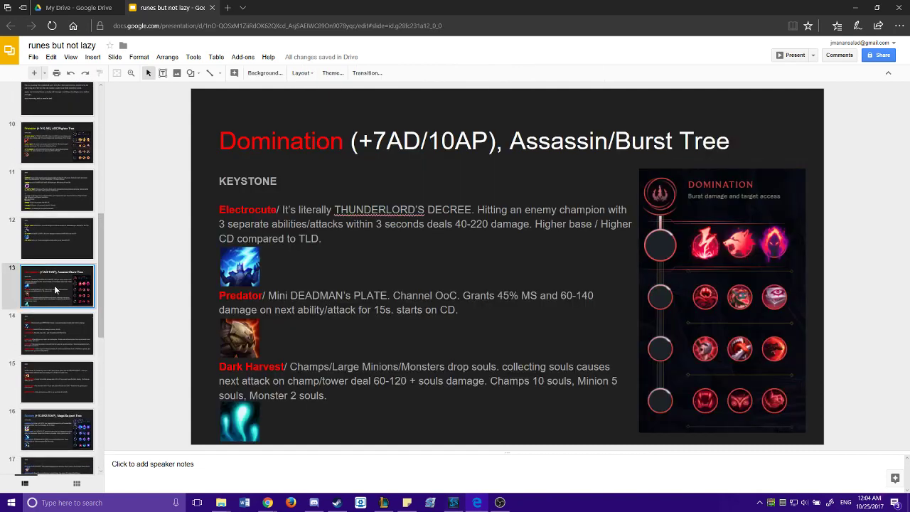
click(237, 272)
scroll(116, 298, down, 3)
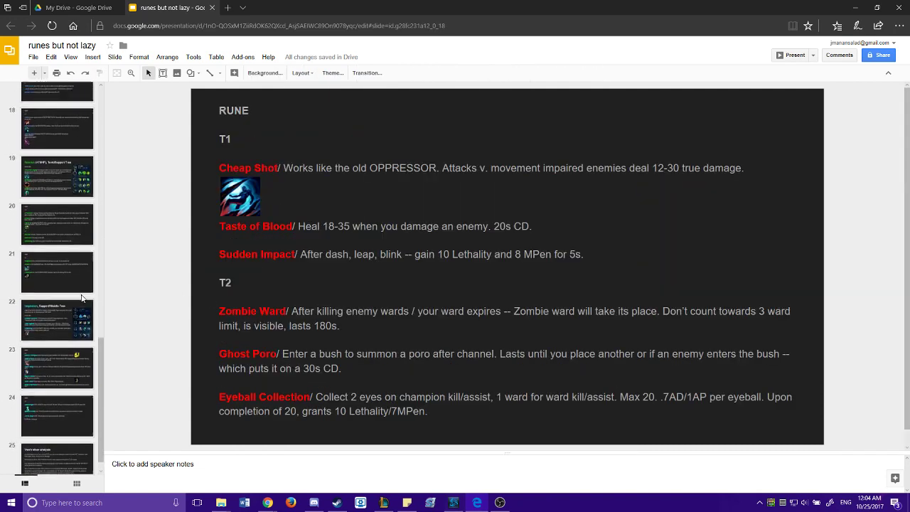
scroll(48, 310, down, 5)
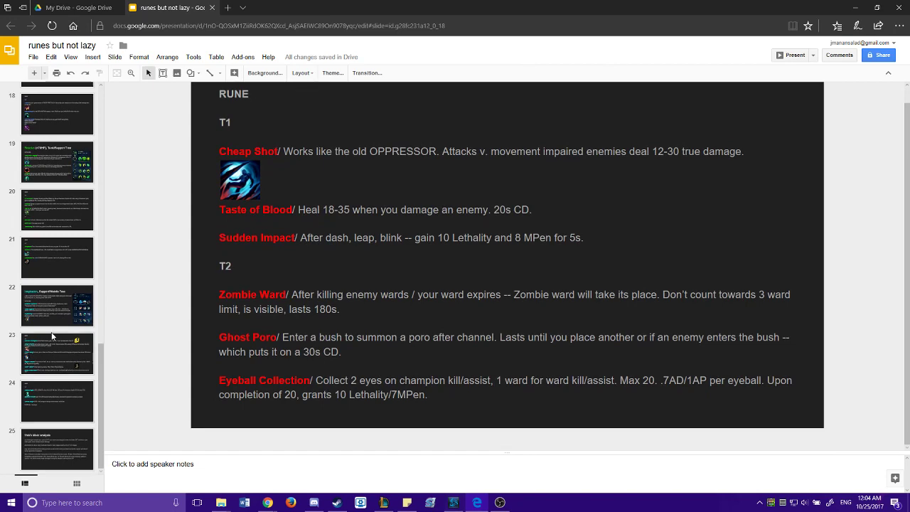
click(55, 340)
click(53, 303)
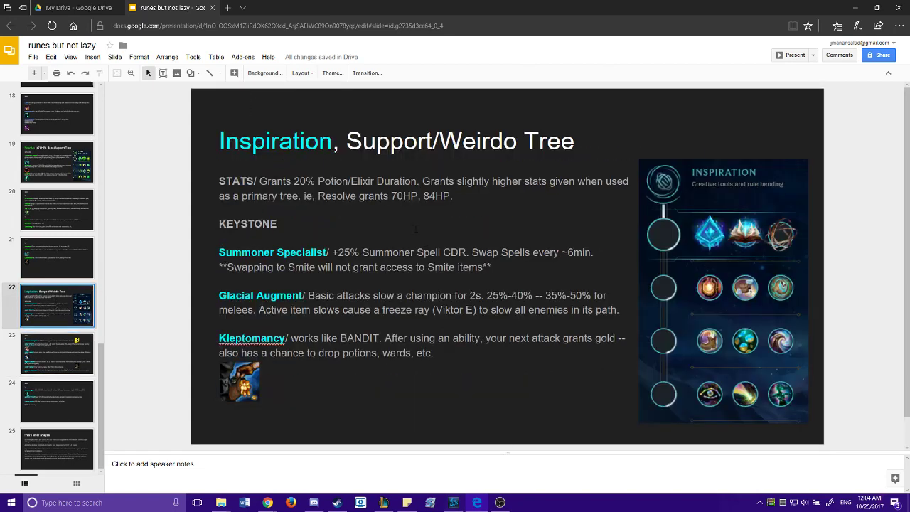
click(445, 253)
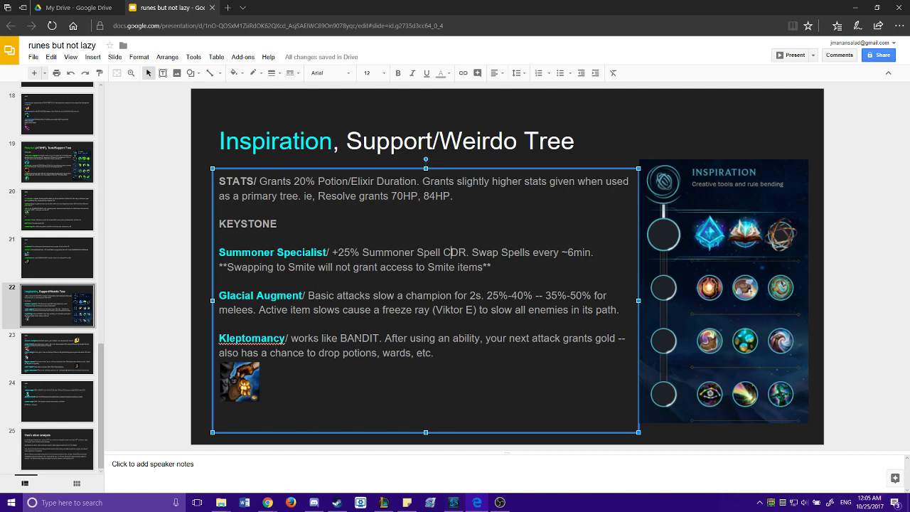
click(374, 296)
mouse_move(620, 311)
mouse_down()
mouse_move(214, 269)
mouse_move(220, 296)
mouse_up()
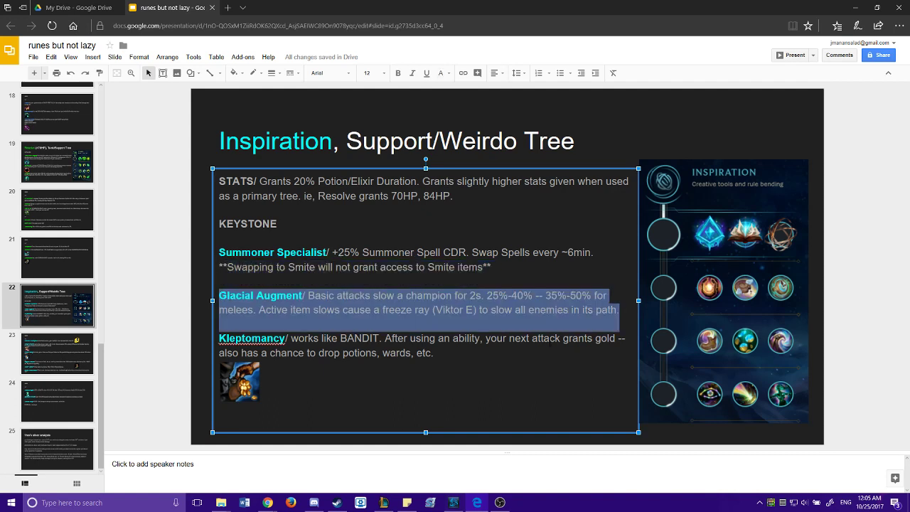
click(550, 338)
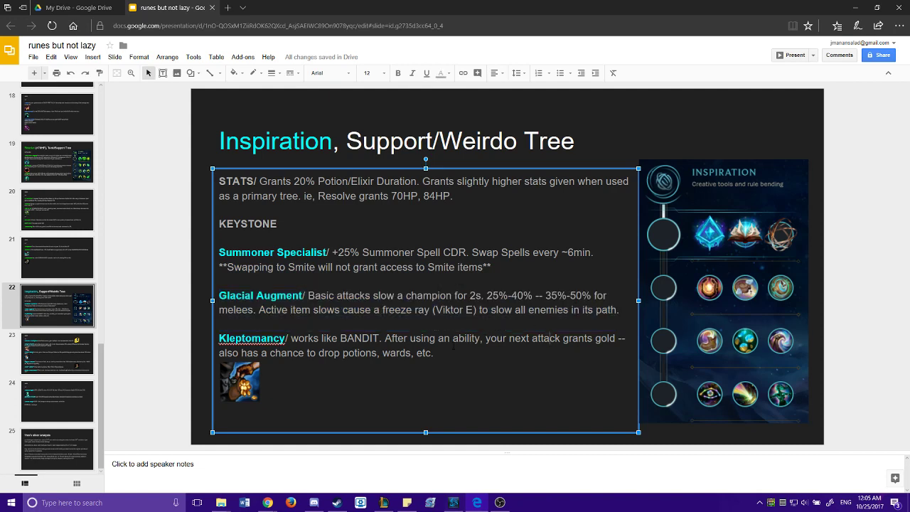
drag(434, 353, 212, 339)
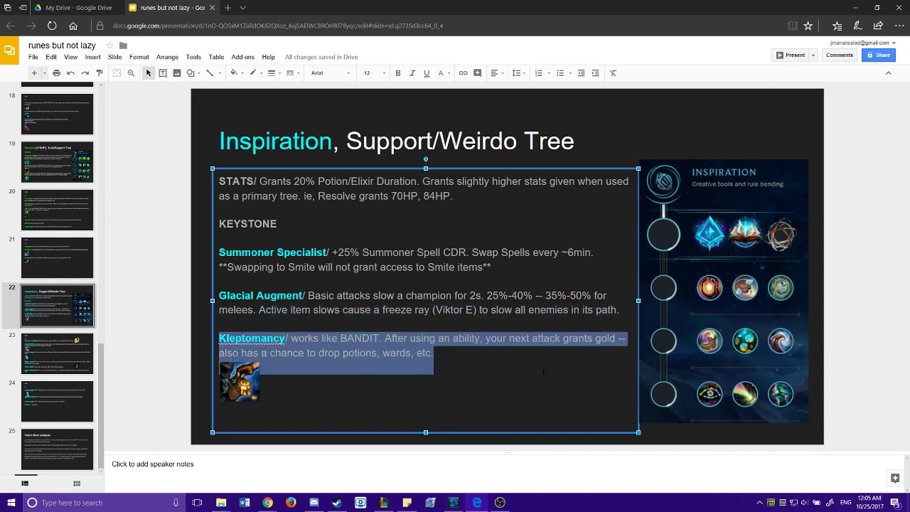
key(Right)
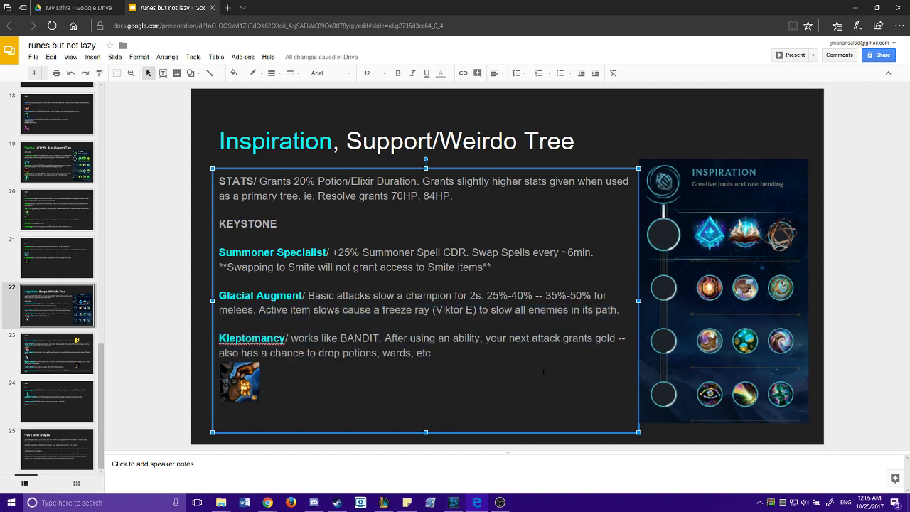
mouse_move(532, 366)
mouse_down()
mouse_move(298, 360)
mouse_move(340, 359)
mouse_up()
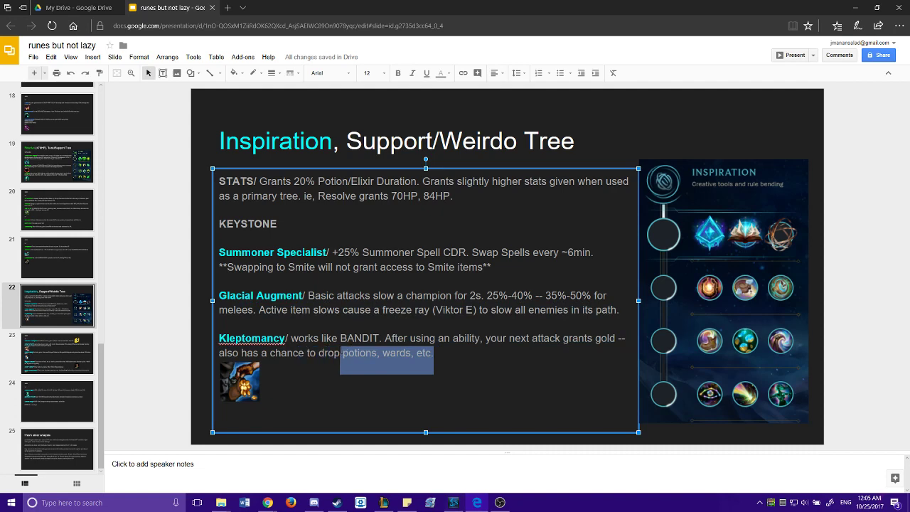
click(400, 353)
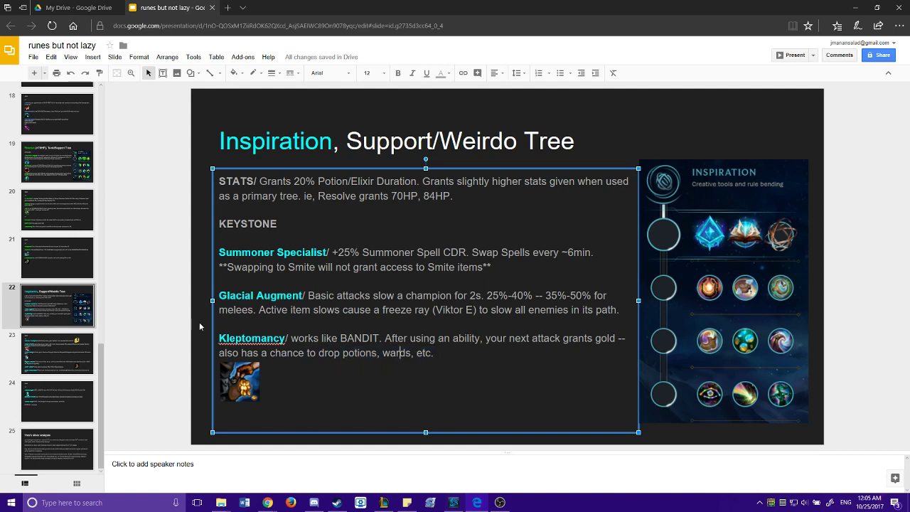
Step: Open slide 23, undo an accidental rune text-box move, and select the Hextech Flashtraption image
click(83, 363)
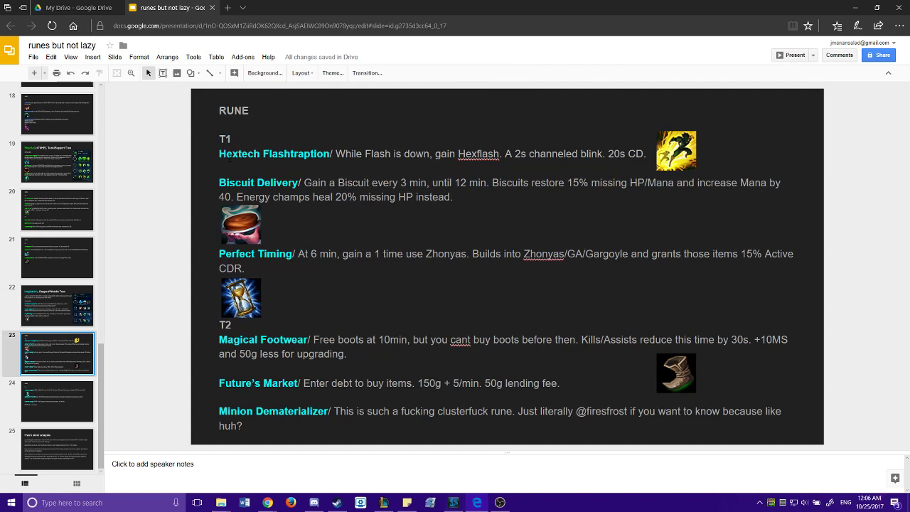
mouse_move(217, 156)
mouse_down()
mouse_move(636, 157)
mouse_move(638, 165)
mouse_up()
key(ctrl+z)
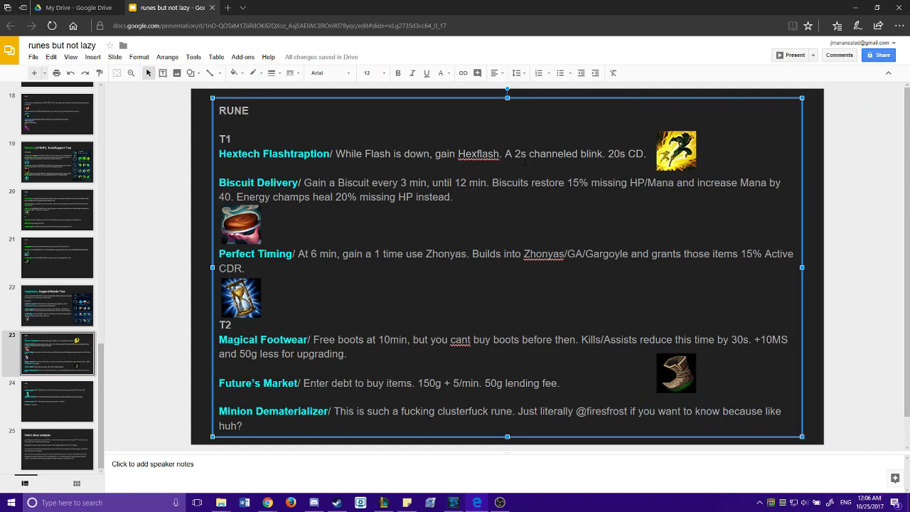
click(816, 144)
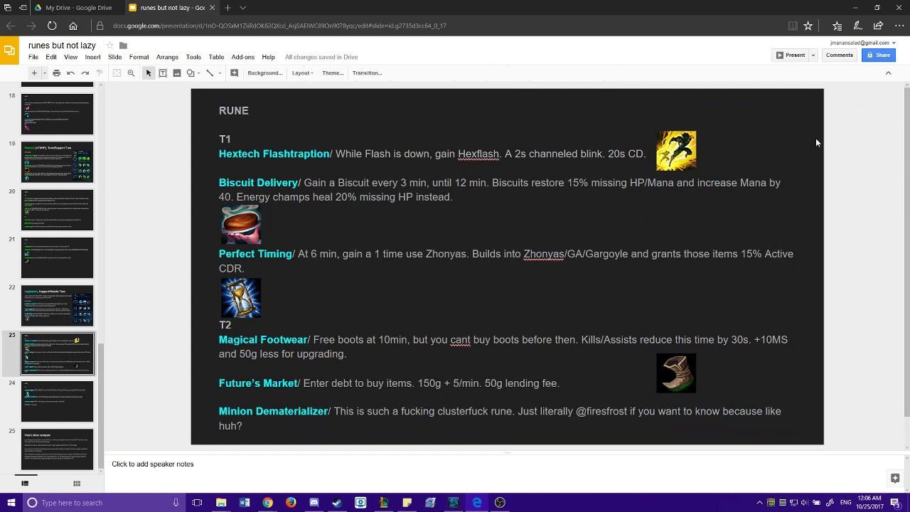
click(663, 150)
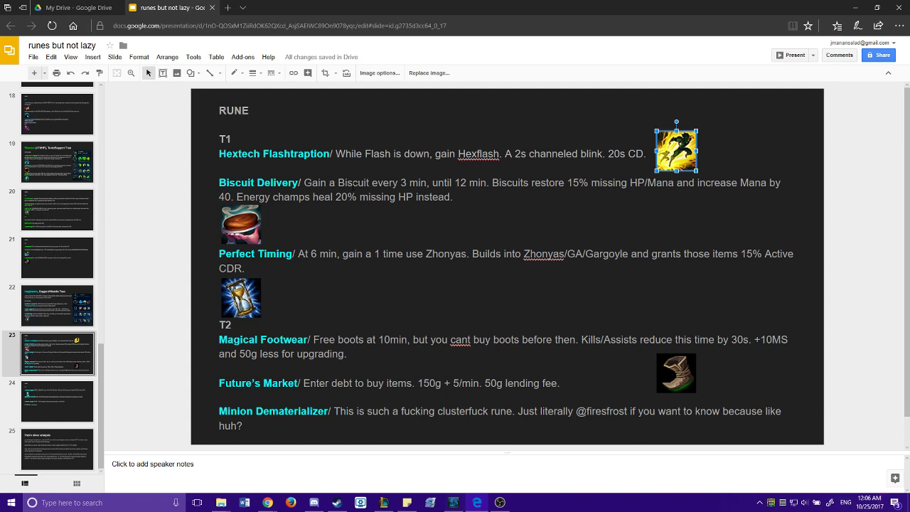
Step: Highlight the Biscuit Delivery description and its 40 value
mouse_move(437, 211)
mouse_down()
mouse_move(302, 182)
mouse_move(209, 187)
mouse_up()
click(481, 204)
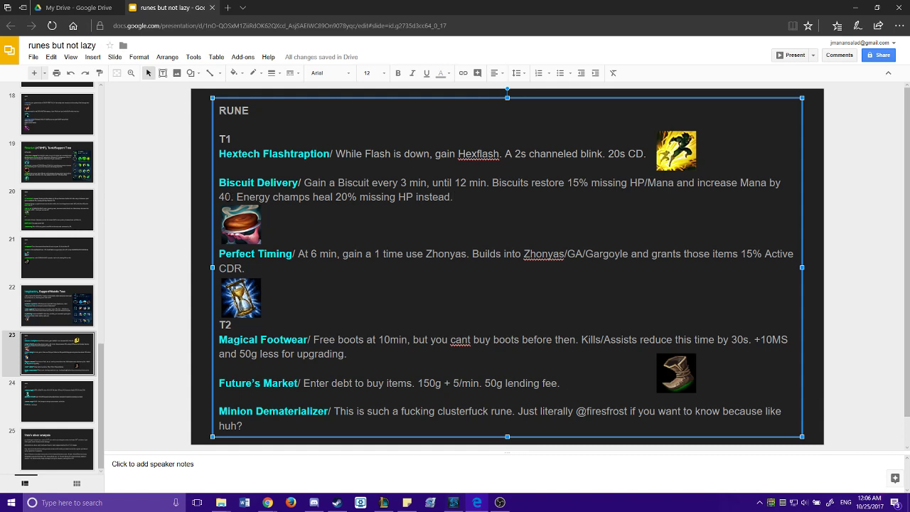
double_click(225, 197)
click(485, 196)
mouse_move(485, 197)
mouse_down()
mouse_move(254, 197)
mouse_move(485, 196)
mouse_up()
click(658, 374)
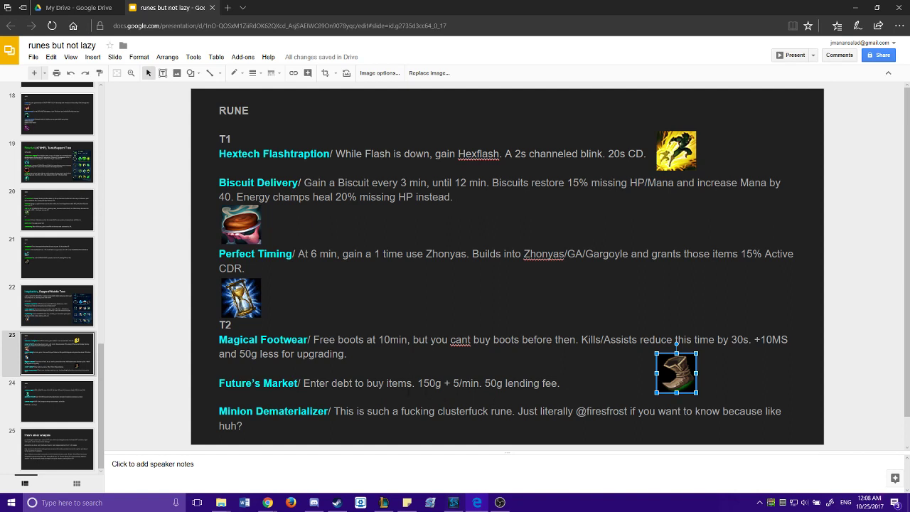
Step: Select the Future's Market line together with the empty line above it
drag(570, 388, 236, 388)
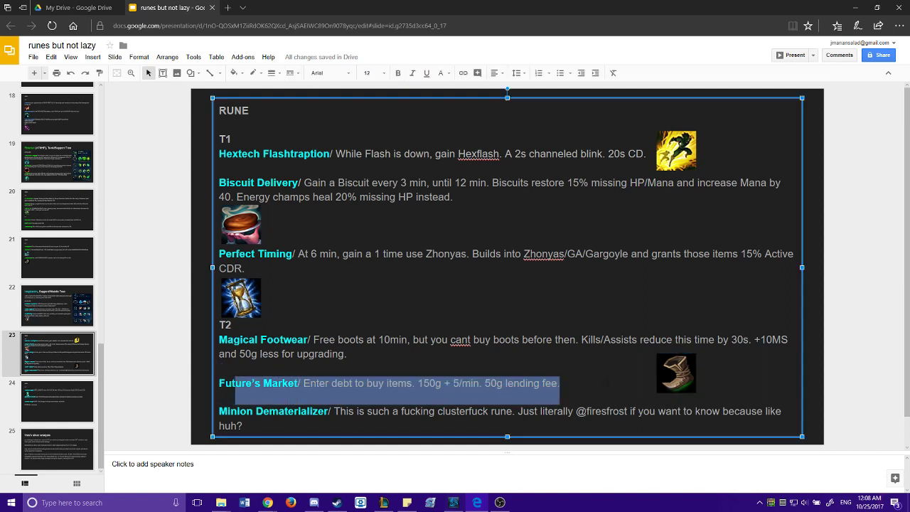
click(561, 384)
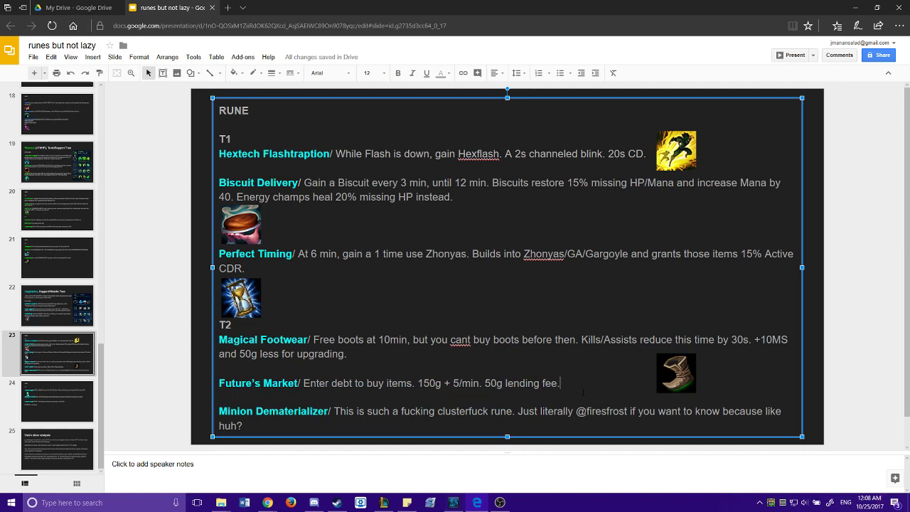
mouse_move(561, 384)
mouse_down()
mouse_move(563, 398)
mouse_move(220, 384)
mouse_up()
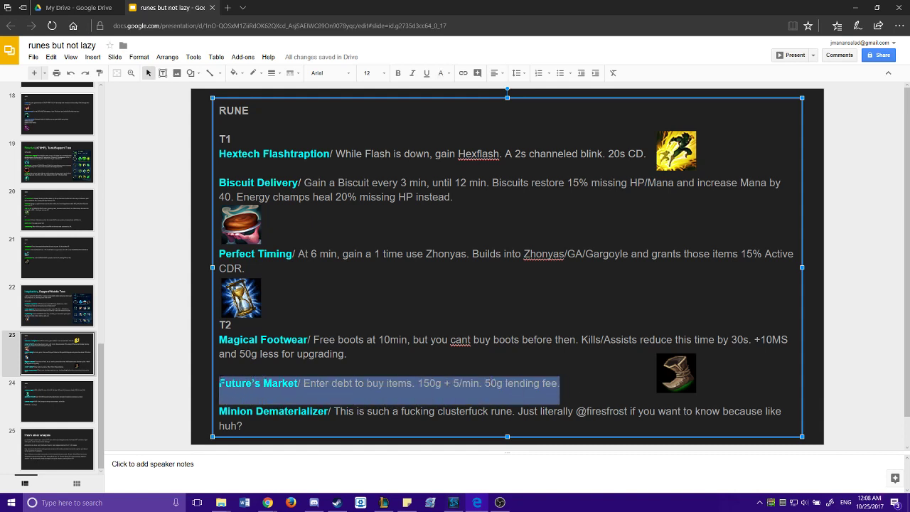
click(610, 375)
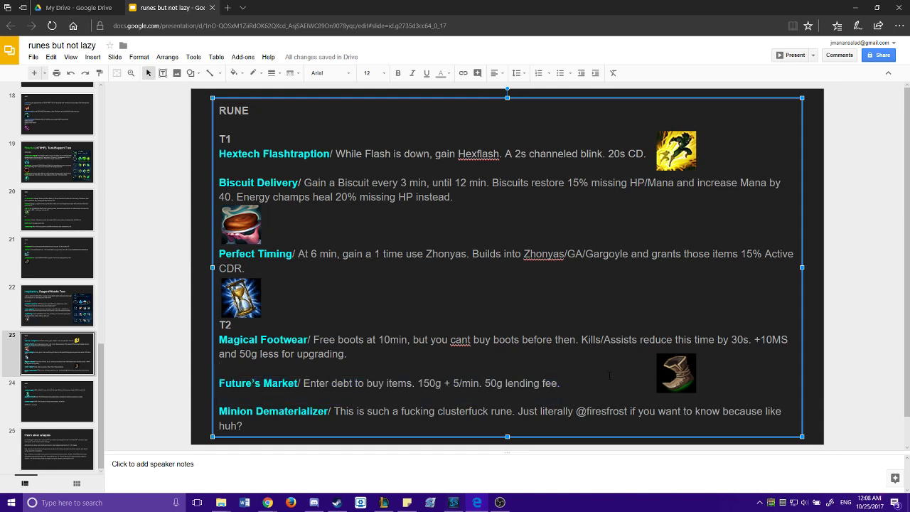
mouse_move(220, 367)
mouse_down()
mouse_move(344, 388)
mouse_move(567, 385)
mouse_up()
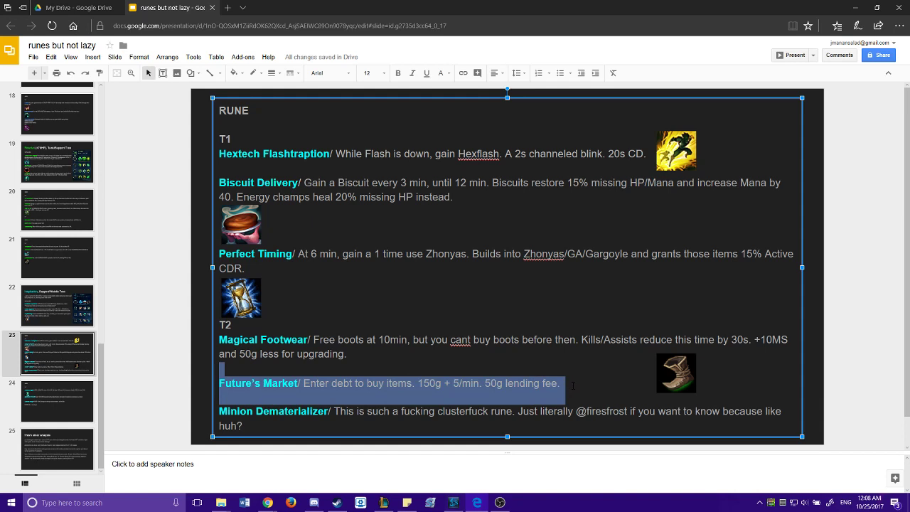
click(574, 385)
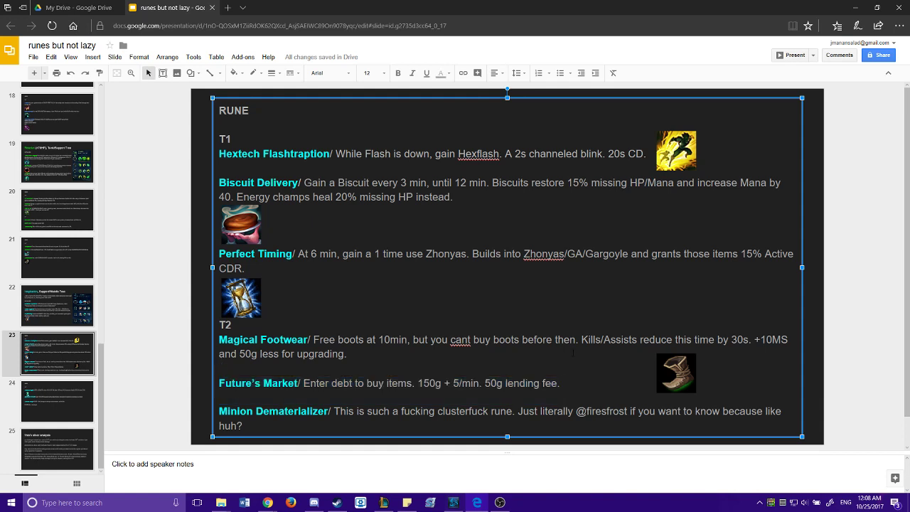
Step: Highlight the Minion Dematerializer paragraph, then restore the Slides window to a smaller size
drag(260, 430, 200, 412)
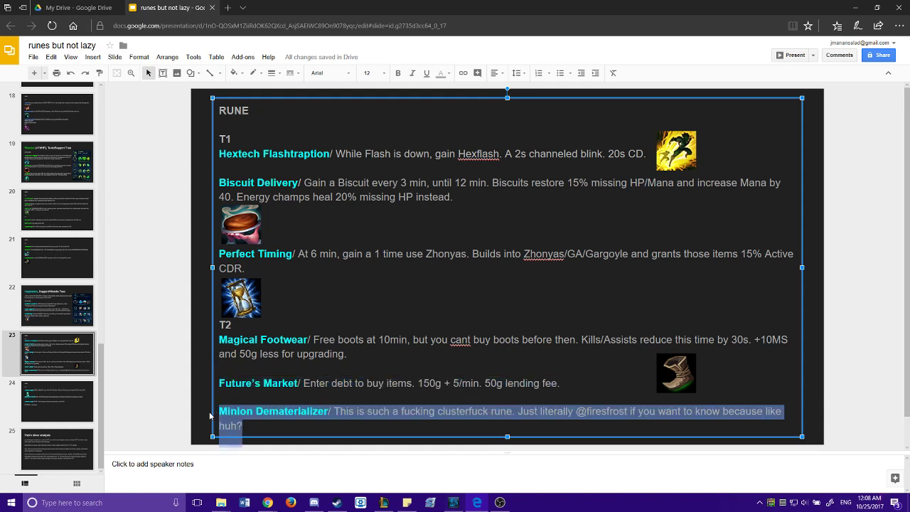
click(284, 425)
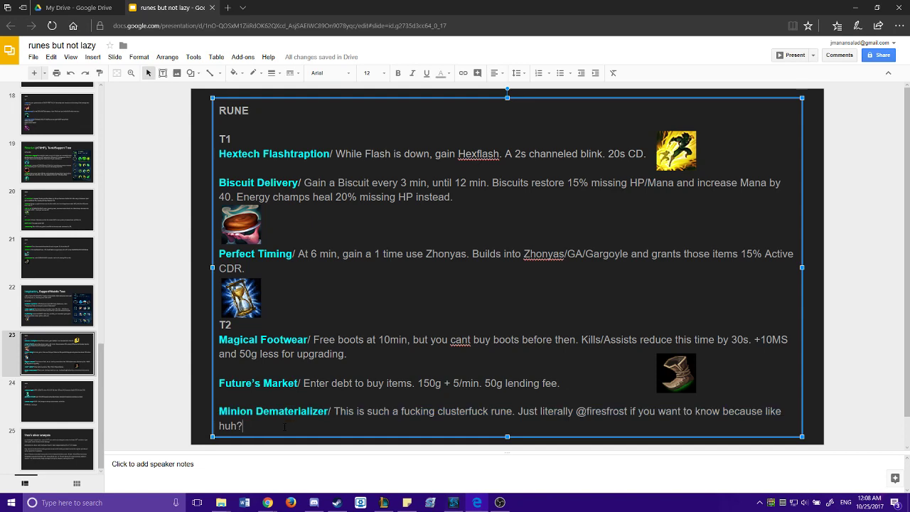
double_click(365, 16)
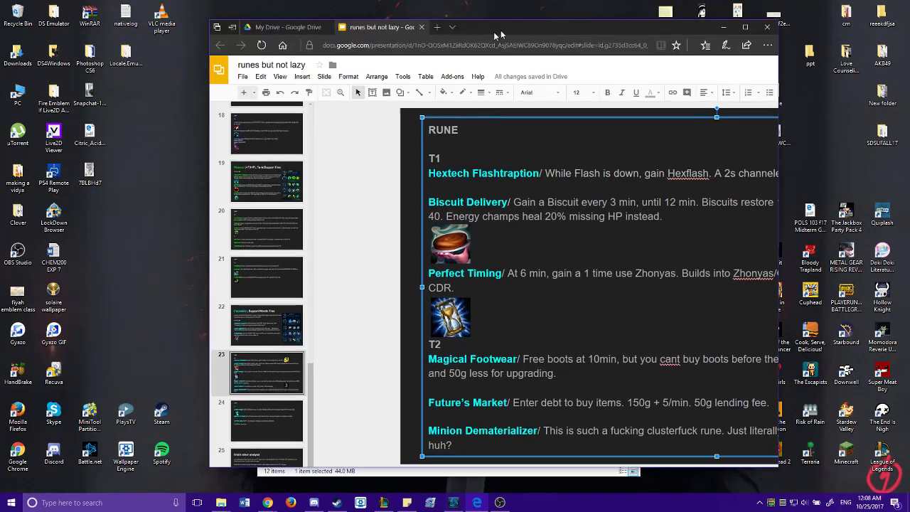
mouse_move(268, 502)
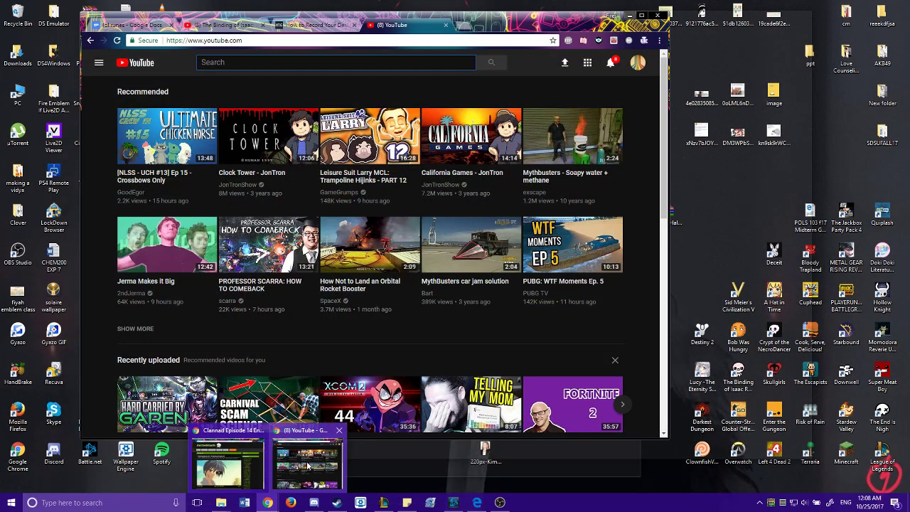
Step: Bring the other browser window forward and select the minion dematerializer line in the lol runes doc
click(308, 466)
click(132, 25)
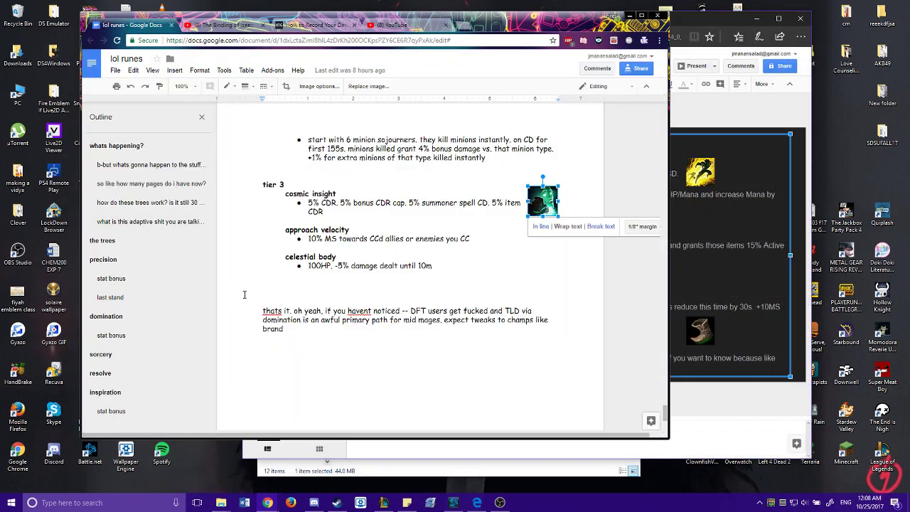
scroll(320, 319, down, 2)
scroll(264, 329, up, 9)
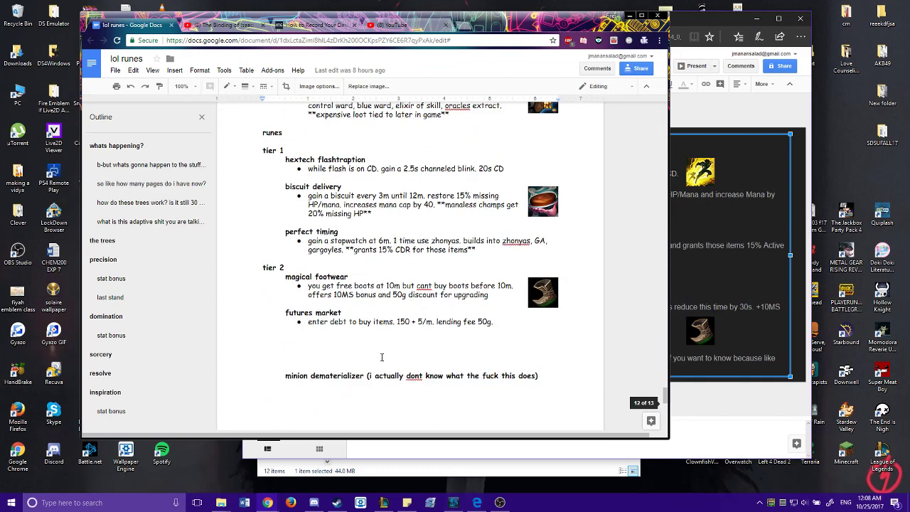
scroll(382, 357, down, 3)
click(570, 193)
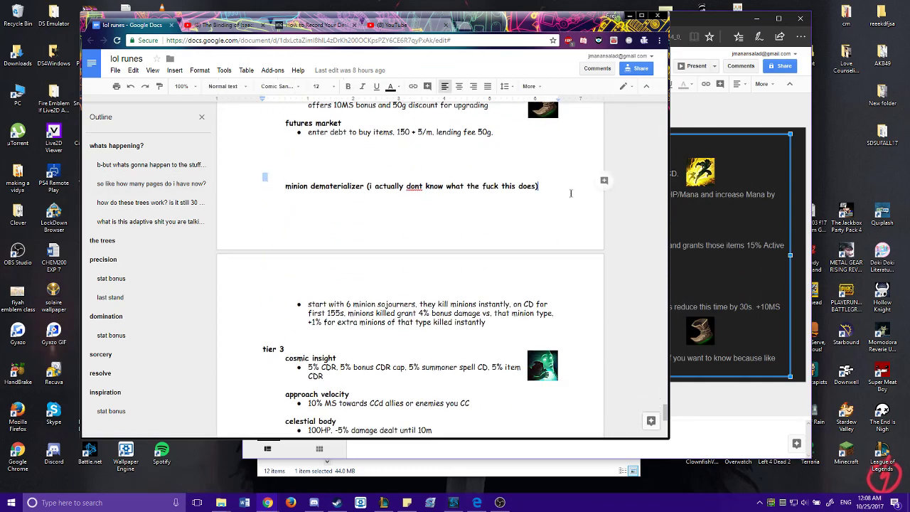
drag(540, 186, 284, 185)
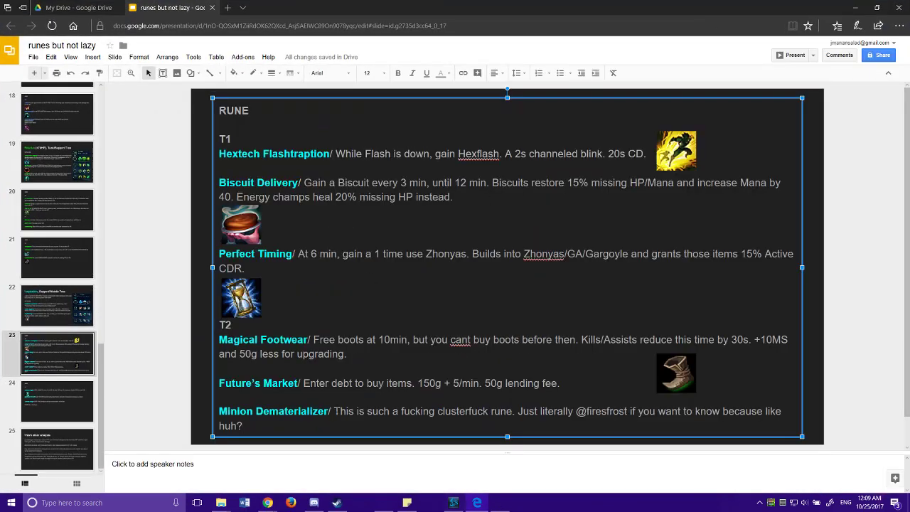
Step: Finish reading slide 23's closing rune descriptions and open slide 24 with the T3 runes
mouse_move(247, 426)
mouse_down()
mouse_move(200, 409)
mouse_move(207, 384)
mouse_move(273, 425)
mouse_up()
scroll(177, 353, down, 1)
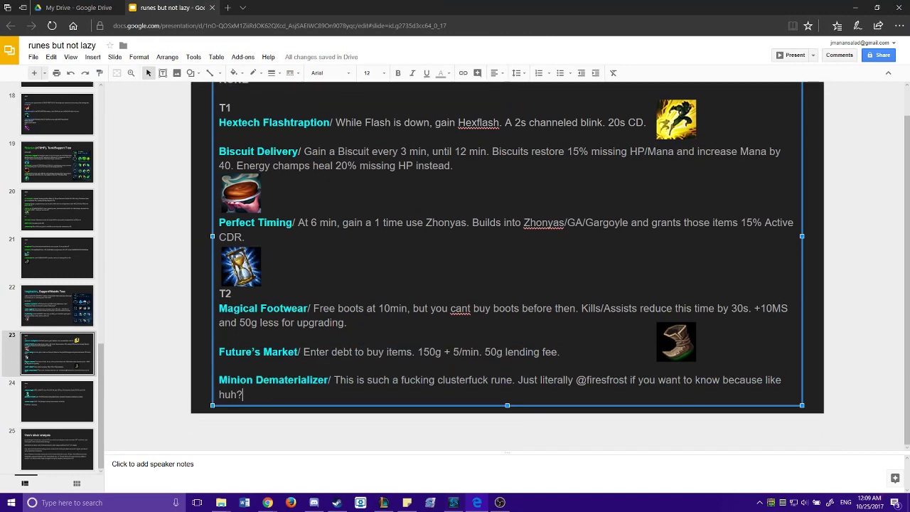
click(72, 407)
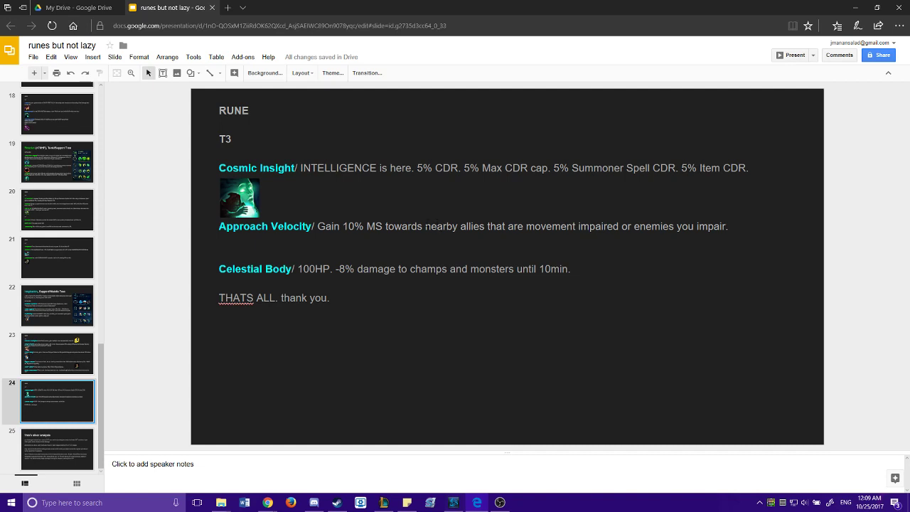
Step: Highlight the Celestial Body line on the T3 runes slide
drag(235, 269, 222, 284)
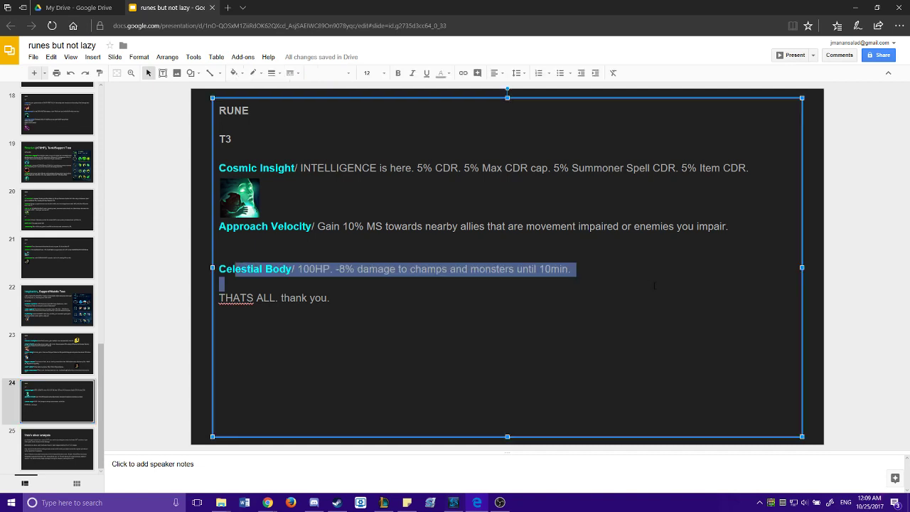
click(548, 333)
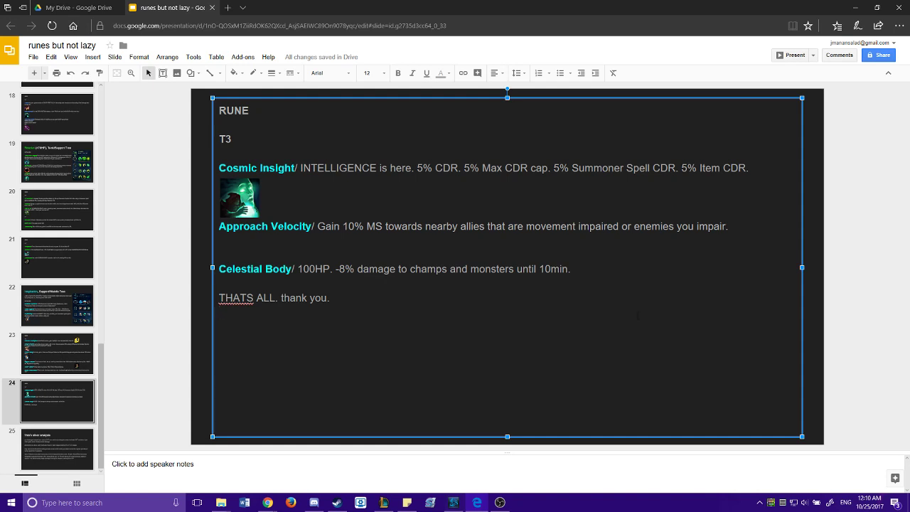
drag(577, 270, 220, 260)
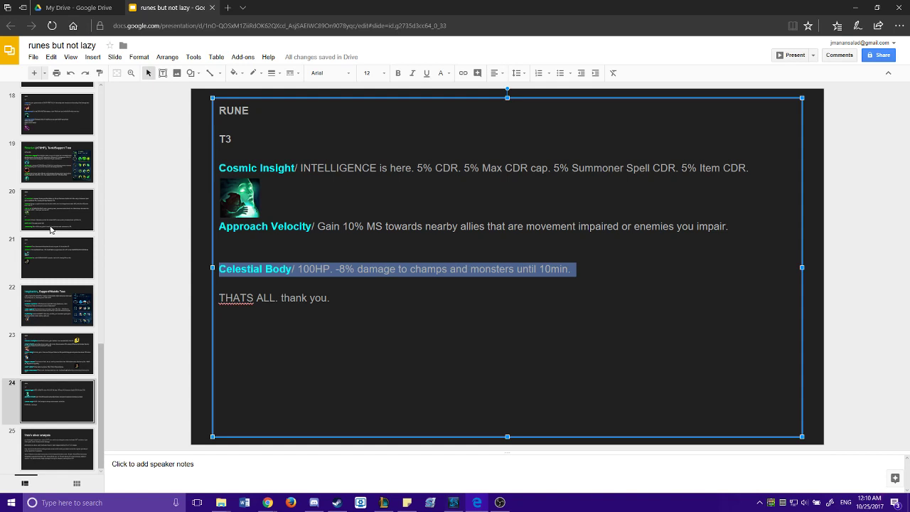
Step: Glance at the Resolve and analysis slides, recheck the 100HP value, then open the silver analysis slide
click(58, 149)
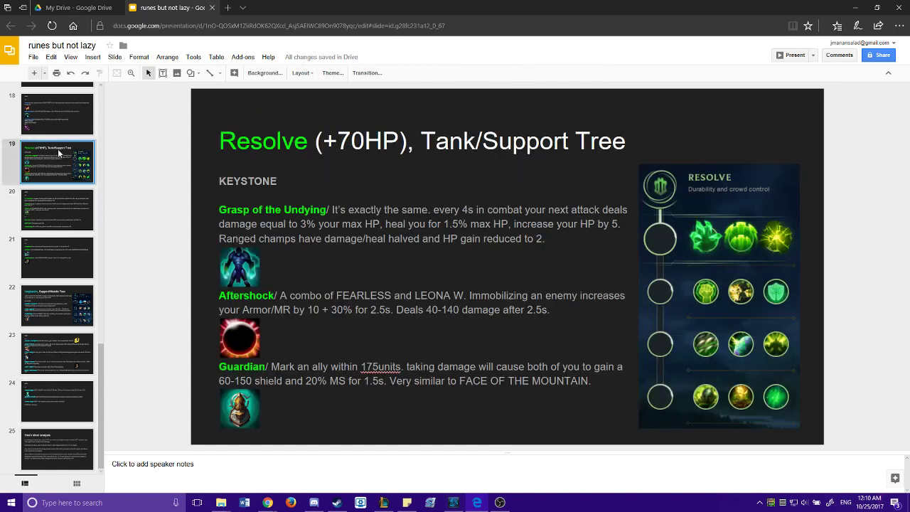
click(31, 437)
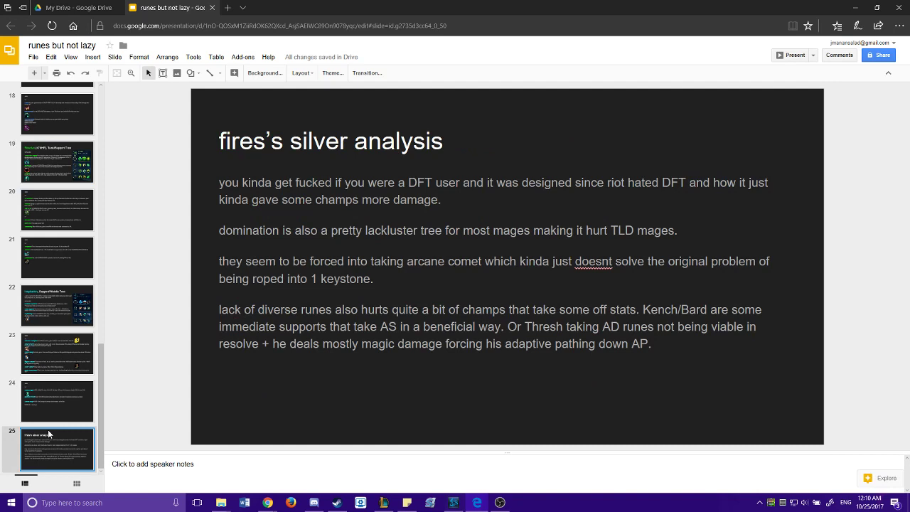
click(68, 410)
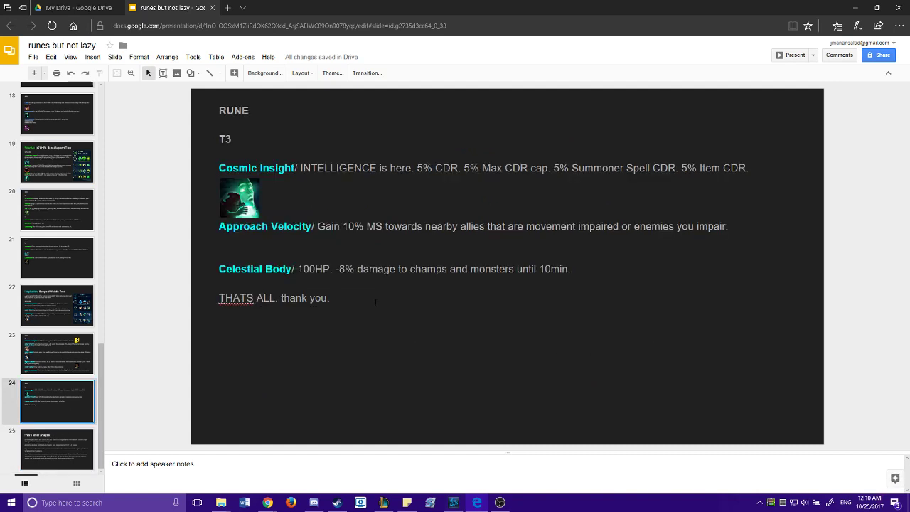
double_click(329, 273)
click(219, 313)
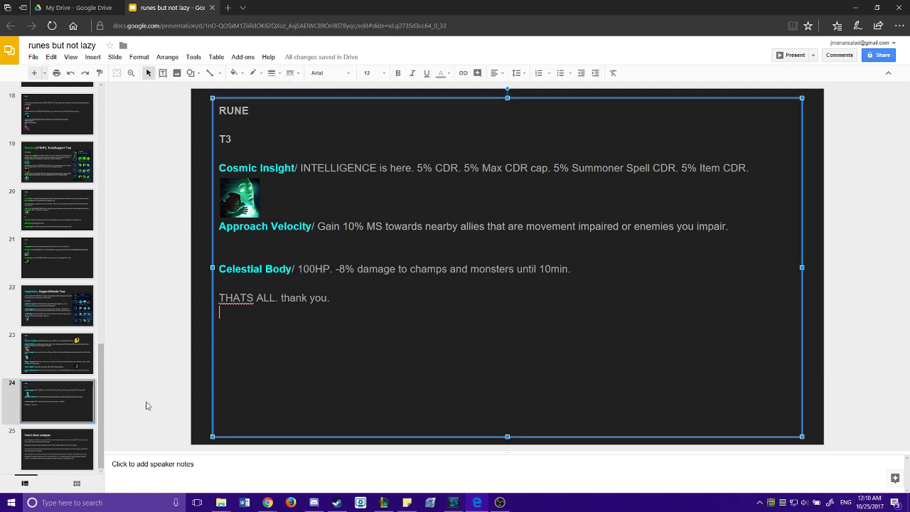
click(74, 436)
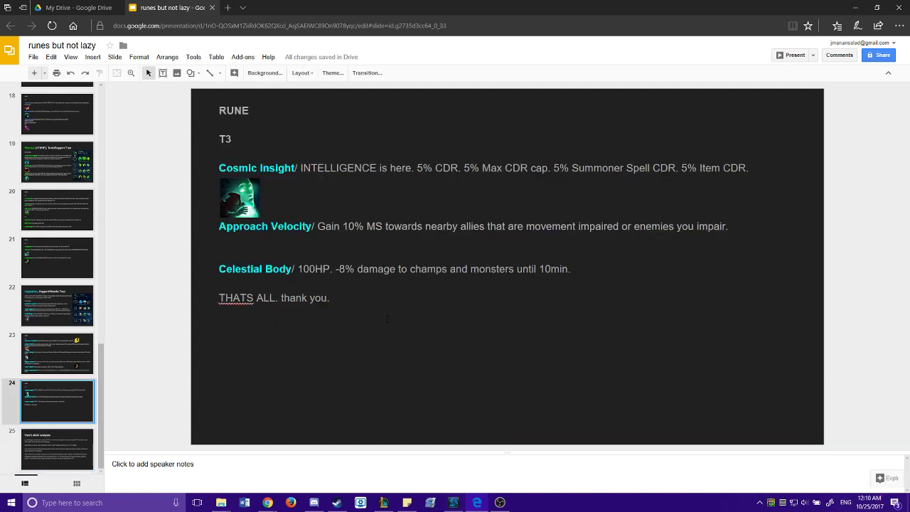
click(449, 303)
key(ctrl+a)
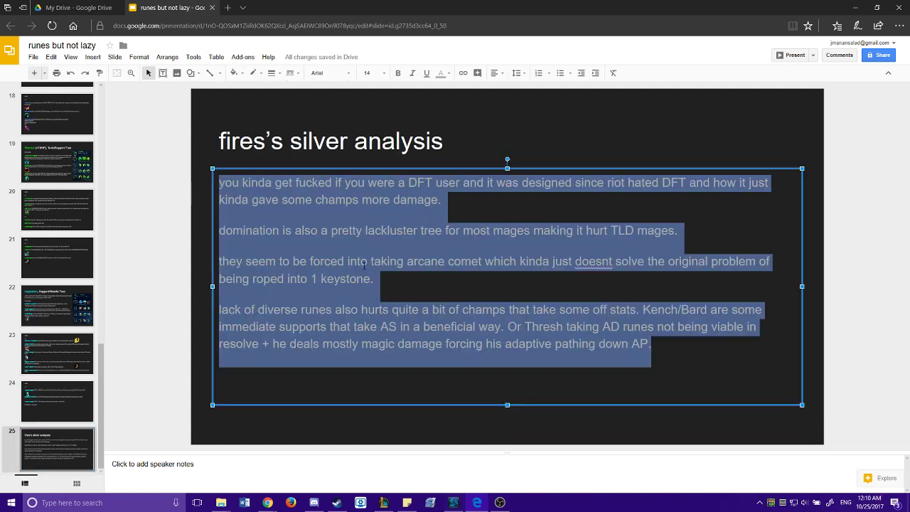
click(696, 423)
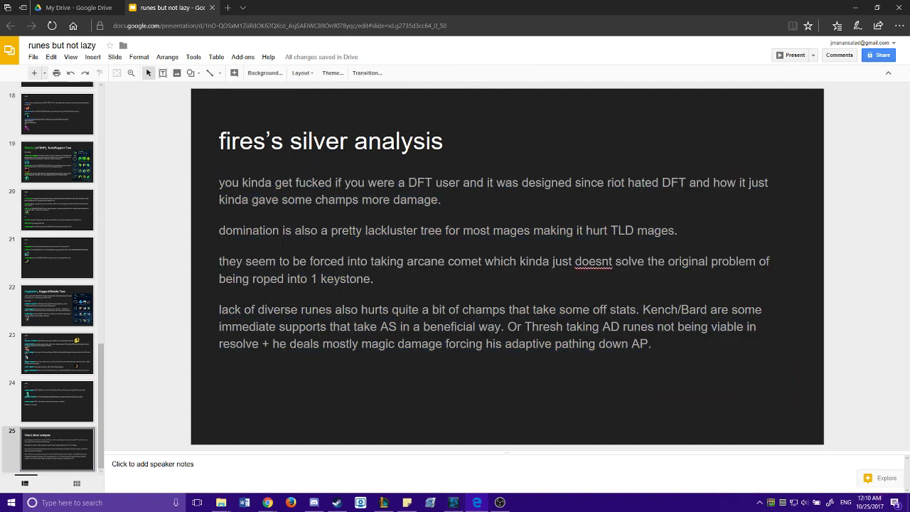
click(413, 183)
mouse_move(443, 200)
mouse_down()
mouse_move(372, 179)
mouse_move(203, 176)
mouse_up()
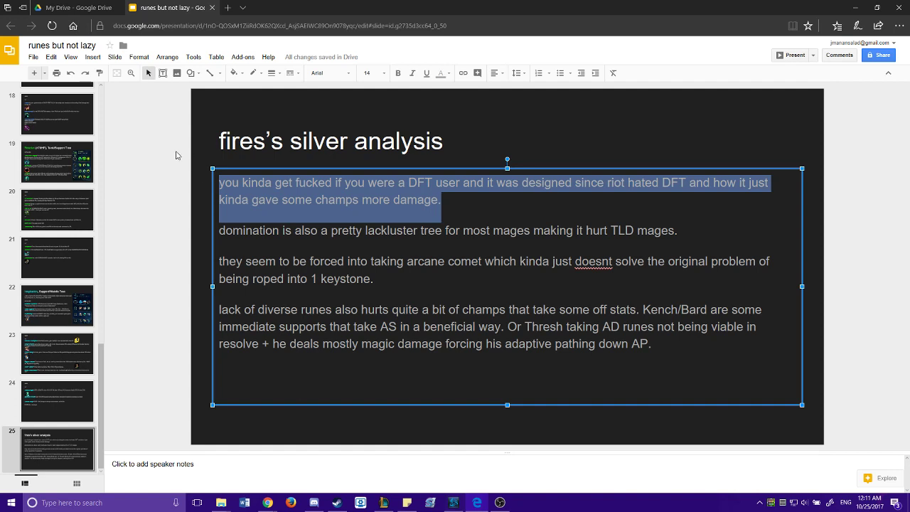
click(605, 230)
drag(569, 230, 221, 230)
drag(679, 230, 311, 230)
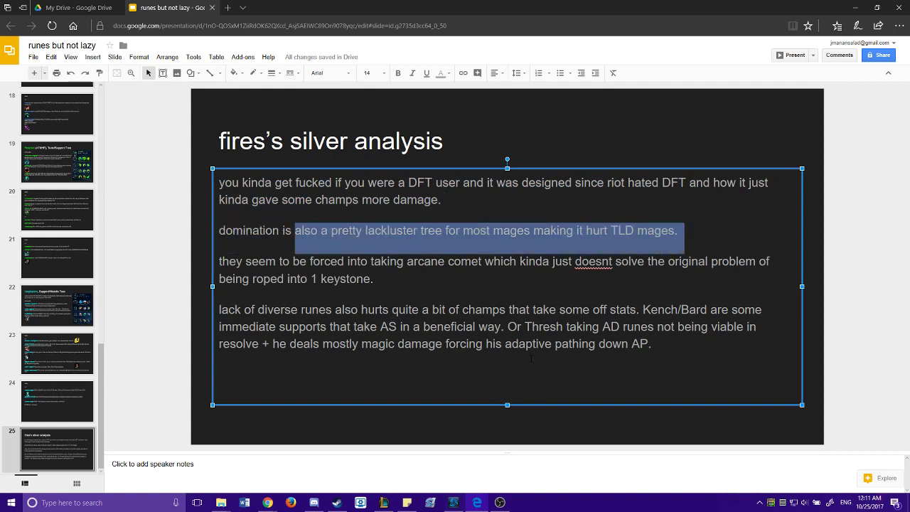
mouse_move(653, 345)
mouse_down()
mouse_move(365, 313)
mouse_move(479, 329)
mouse_up()
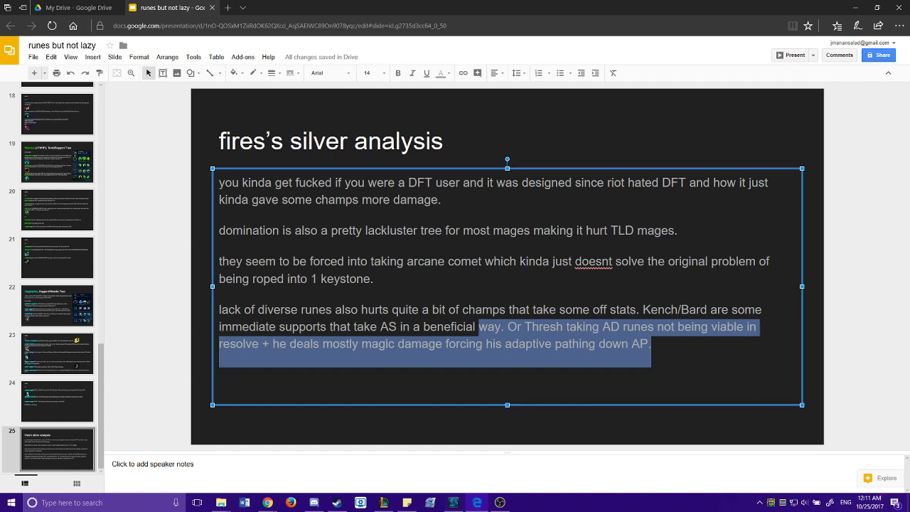
mouse_move(642, 311)
mouse_down()
mouse_move(626, 327)
mouse_move(382, 328)
mouse_move(522, 327)
mouse_move(504, 329)
mouse_up()
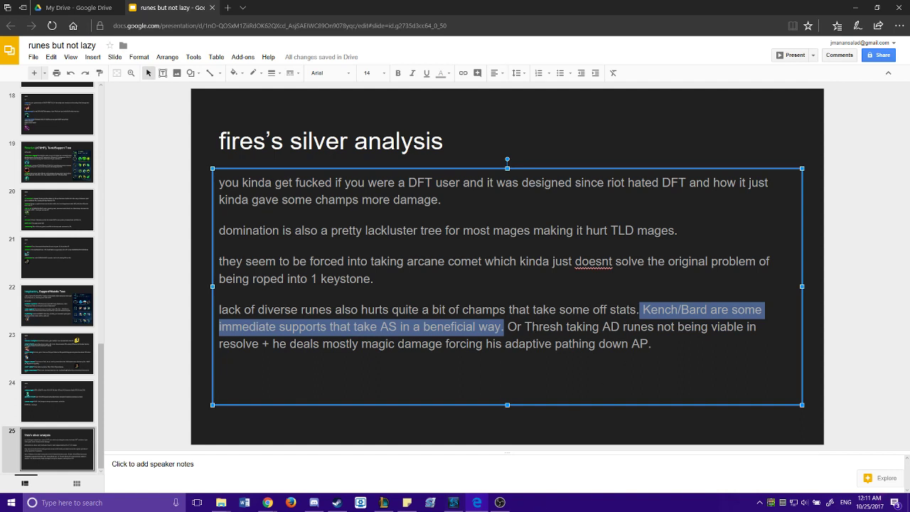
mouse_move(527, 326)
mouse_down()
mouse_move(670, 340)
mouse_move(611, 344)
mouse_move(525, 327)
mouse_up()
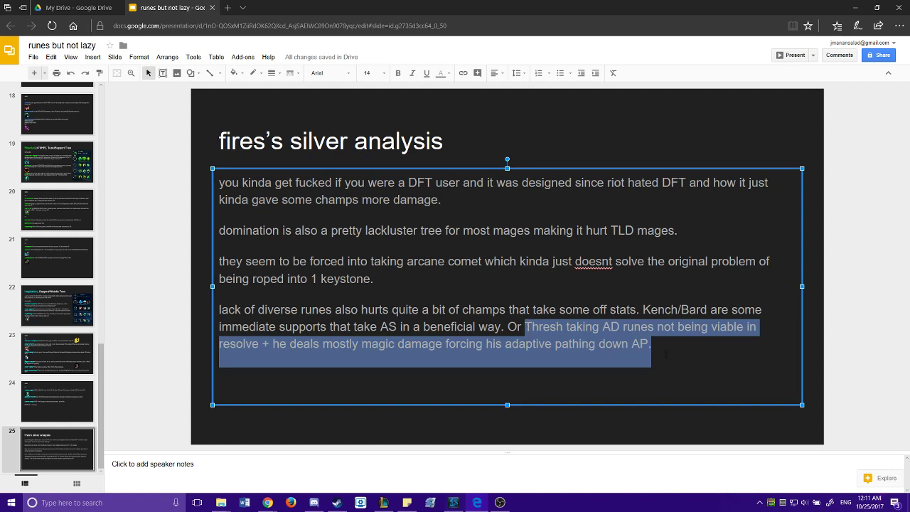
drag(667, 353, 527, 328)
Step: Glance at the Resolve tree slide and return to the silver analysis slide
click(44, 177)
scroll(41, 183, up, 3)
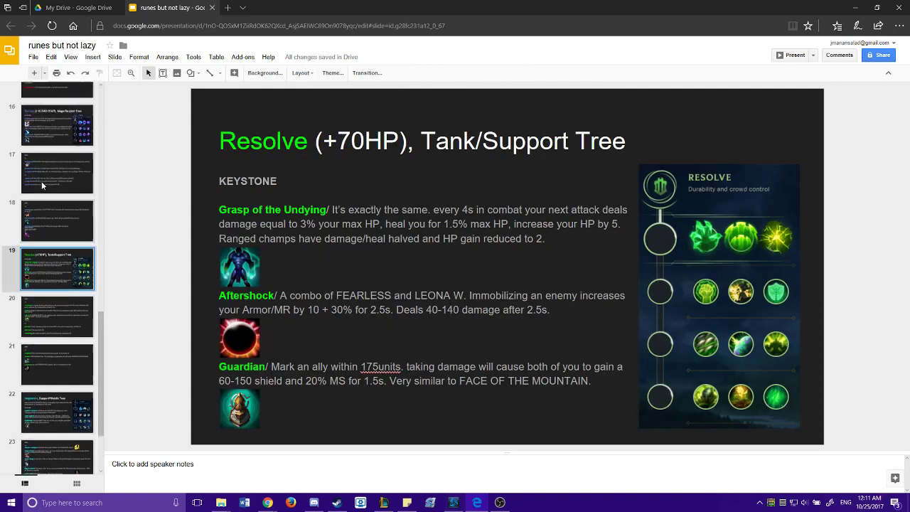
scroll(50, 284, down, 3)
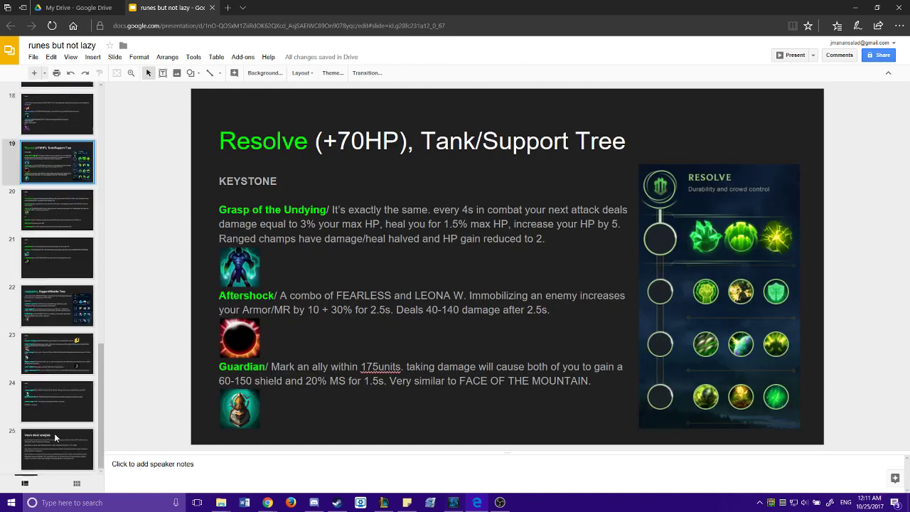
click(54, 433)
Step: Delete the magic damage clause so the final sentence ends 'viable in resolve.'
click(687, 360)
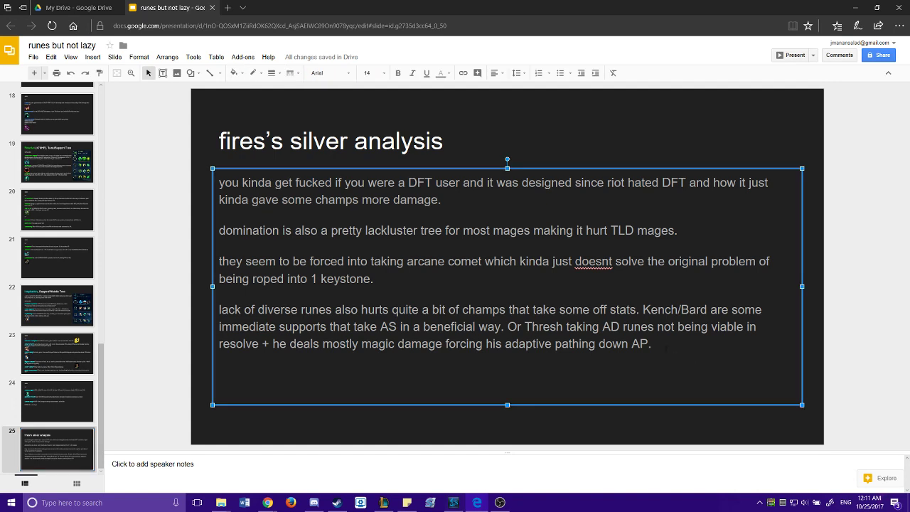
mouse_move(665, 348)
mouse_down()
mouse_move(515, 327)
mouse_move(636, 352)
mouse_up()
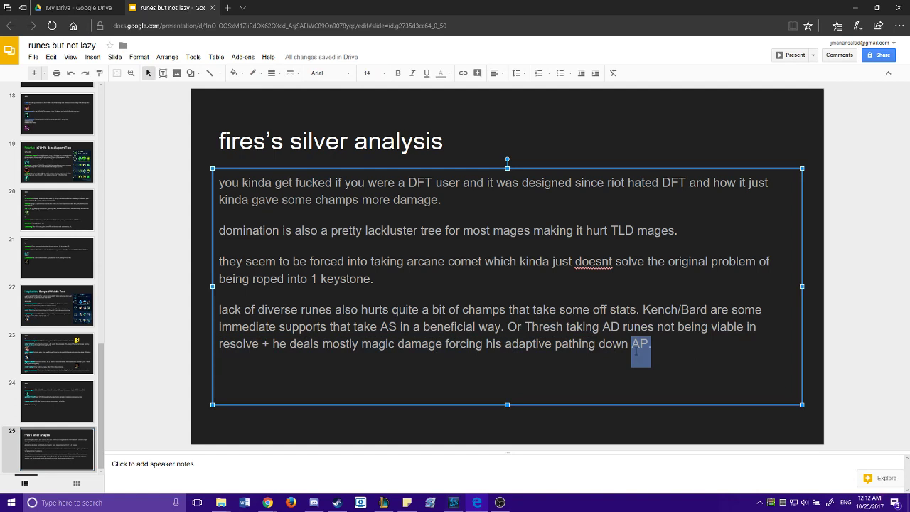
mouse_move(637, 352)
mouse_down()
mouse_move(242, 349)
mouse_move(655, 352)
mouse_move(610, 328)
mouse_move(653, 349)
mouse_move(447, 346)
mouse_move(556, 347)
mouse_move(690, 324)
mouse_move(262, 350)
mouse_up()
key(BackSpace)
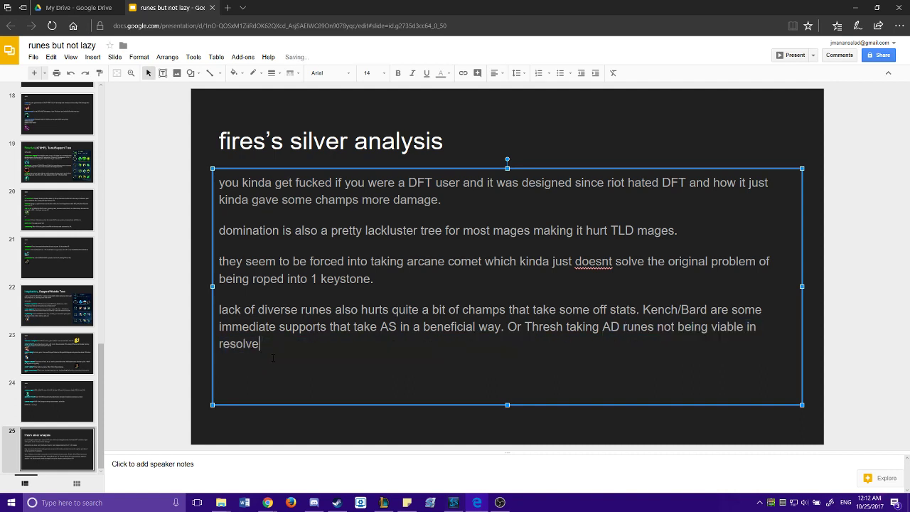
text(.)
mouse_move(263, 348)
mouse_down()
mouse_move(533, 310)
mouse_move(551, 327)
mouse_up()
click(374, 361)
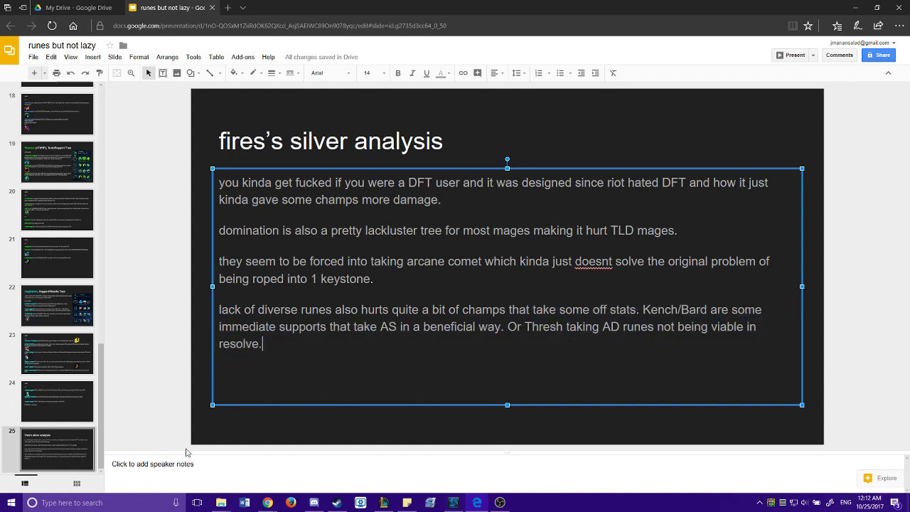
Step: Return to the 'A Guide to Preseason' title slide and bring OBS Studio to the front
scroll(48, 419, up, 8)
scroll(48, 419, up, 4)
key(Home)
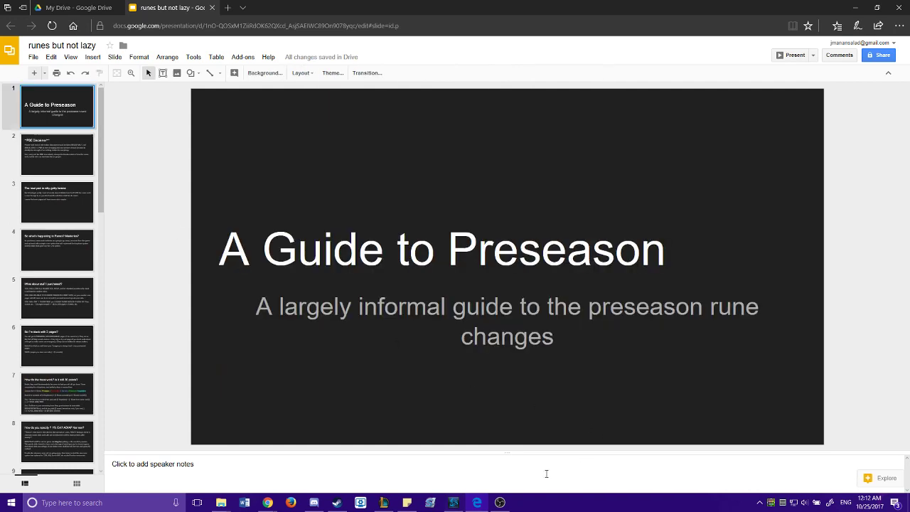
click(500, 503)
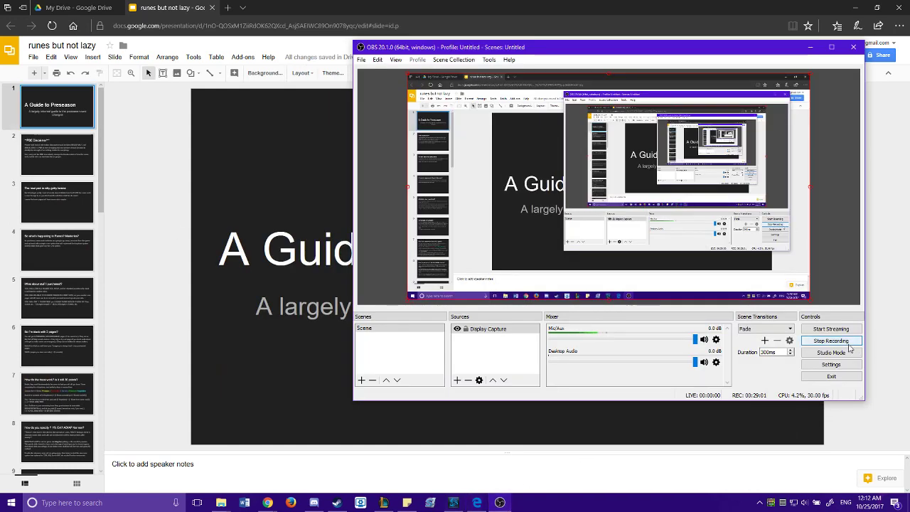